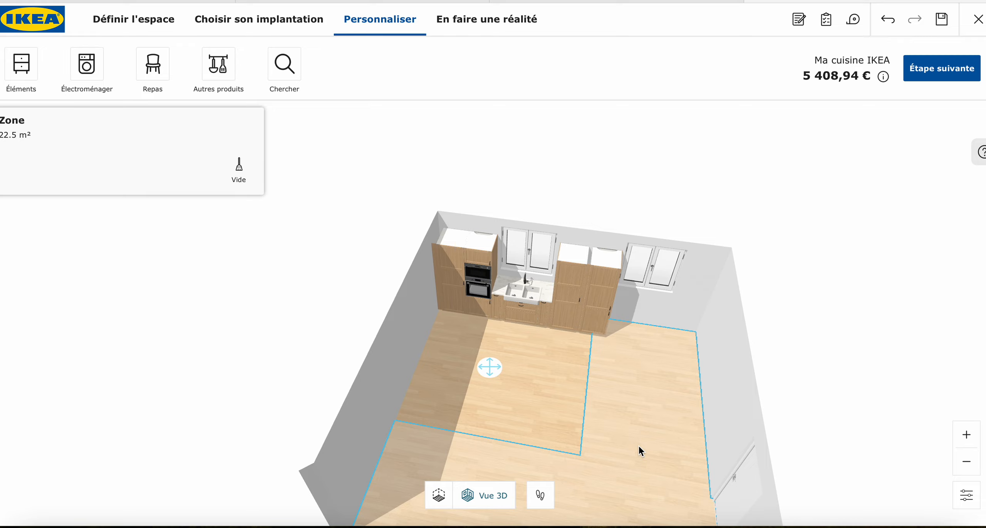
Apply the dark brown solid-wood Parquet floor covering to Zone 1 and return to the customising stage
mouse_move(638, 438)
mouse_down()
mouse_move(641, 415)
mouse_move(626, 436)
mouse_move(570, 456)
mouse_move(650, 435)
mouse_up()
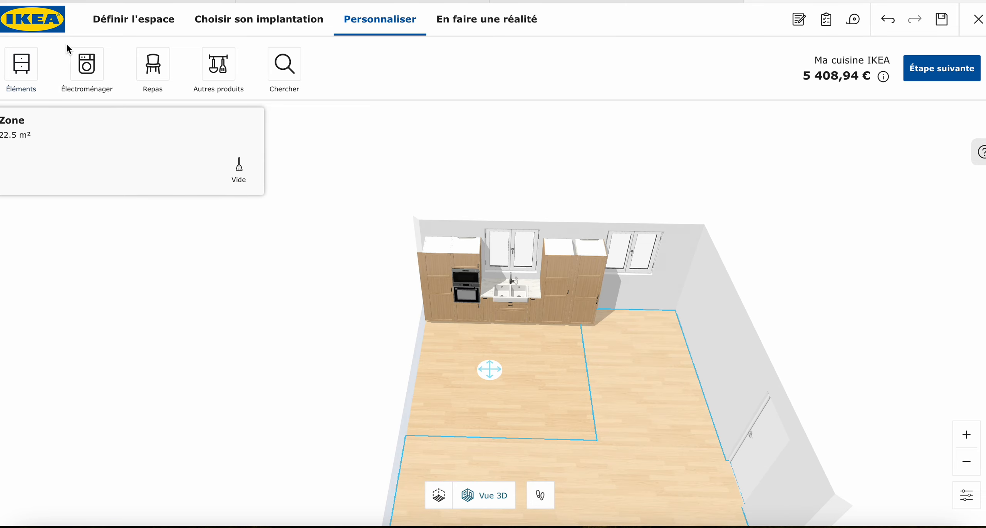
click(102, 26)
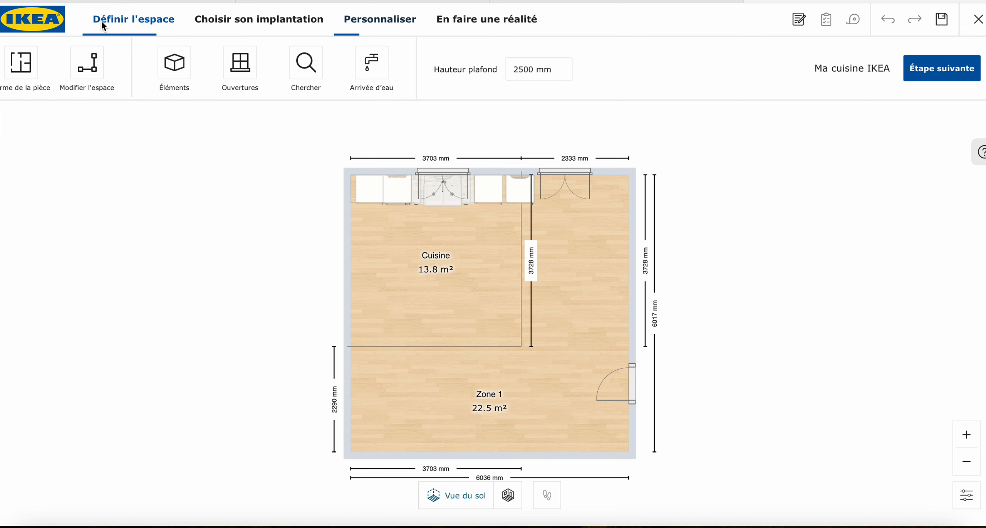
click(533, 420)
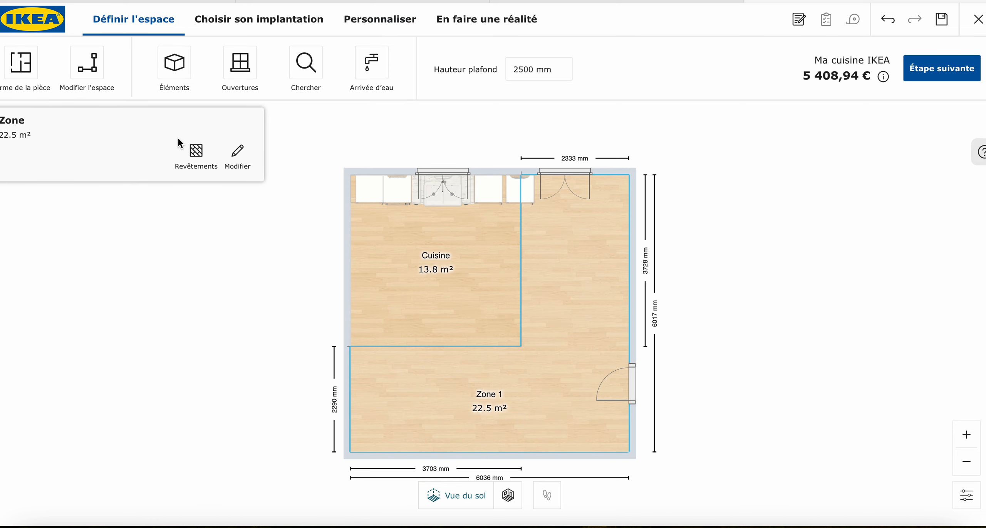
click(194, 153)
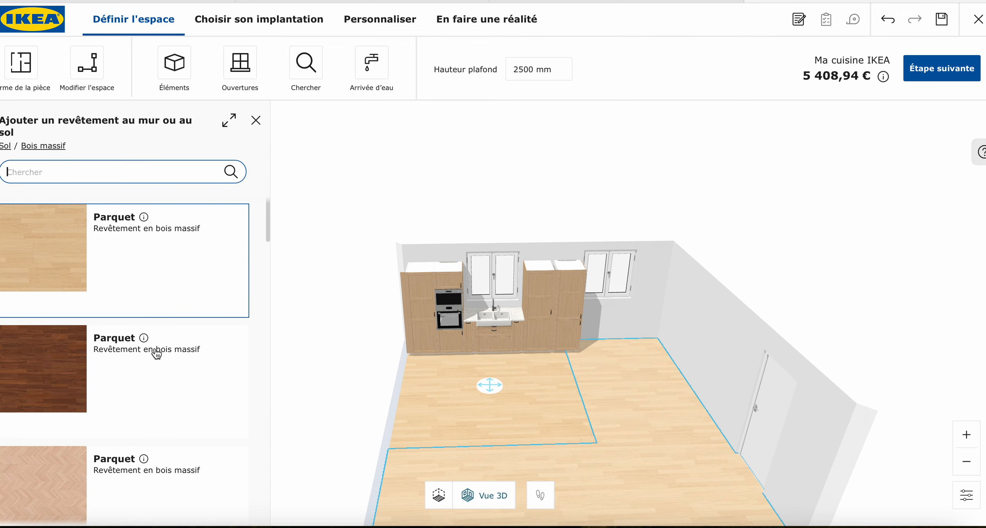
click(151, 370)
click(173, 399)
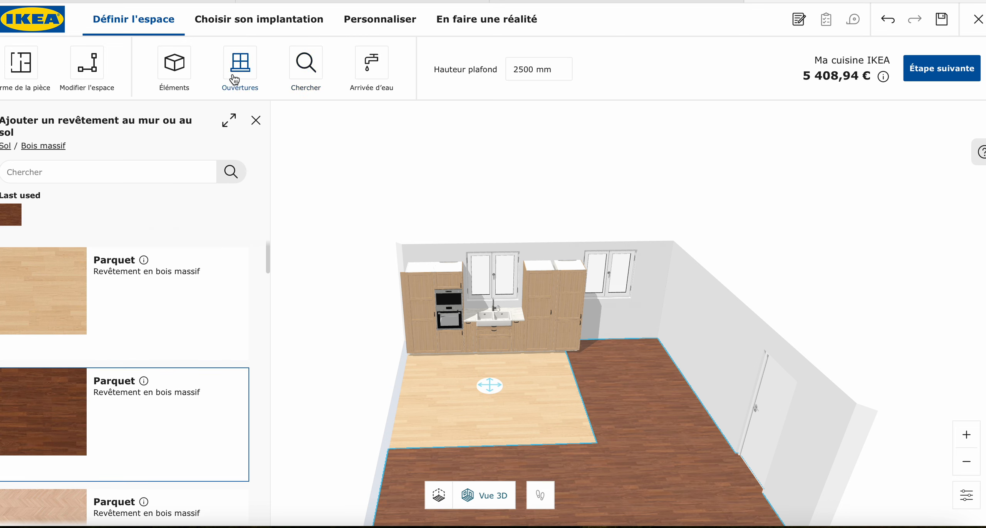
click(389, 23)
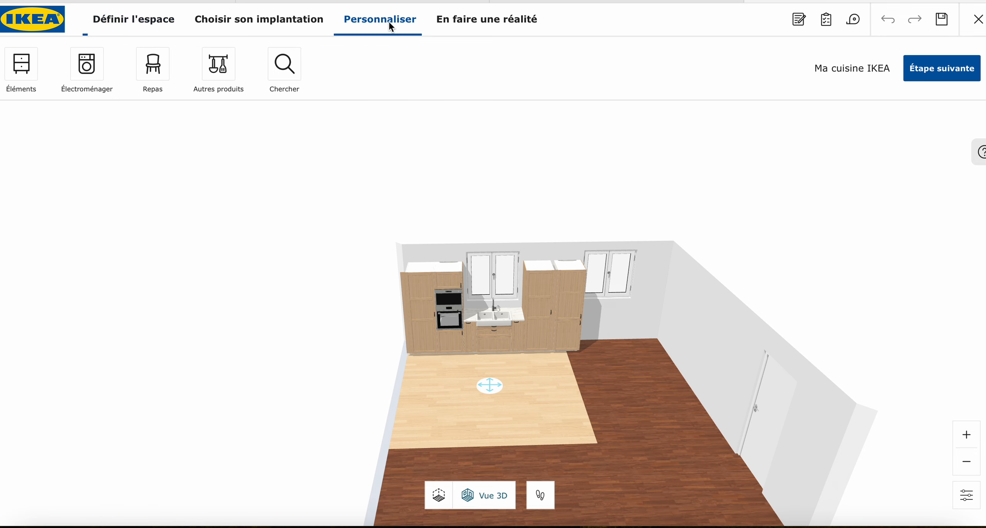
View the two-tone floor in the floor plan, return to 3D and orbit slightly around the kitchen
click(438, 496)
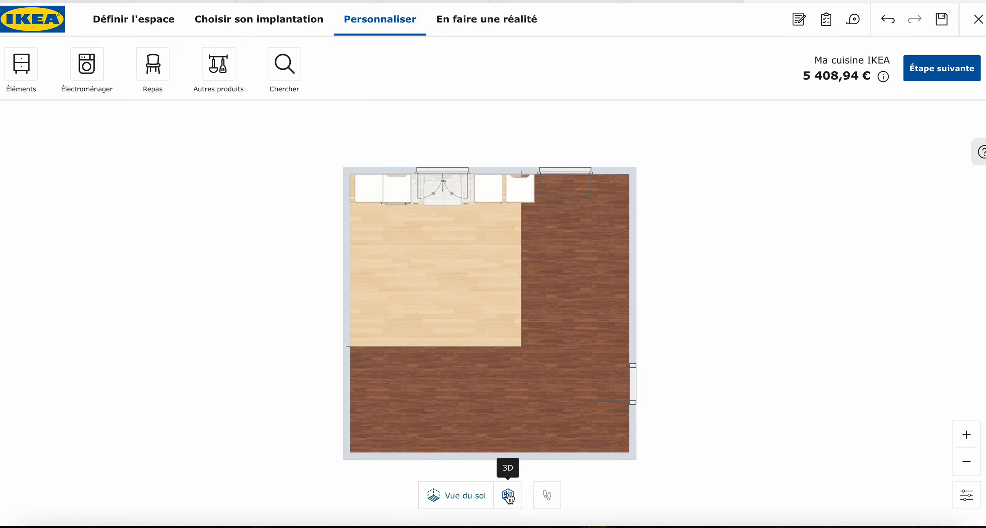
click(508, 496)
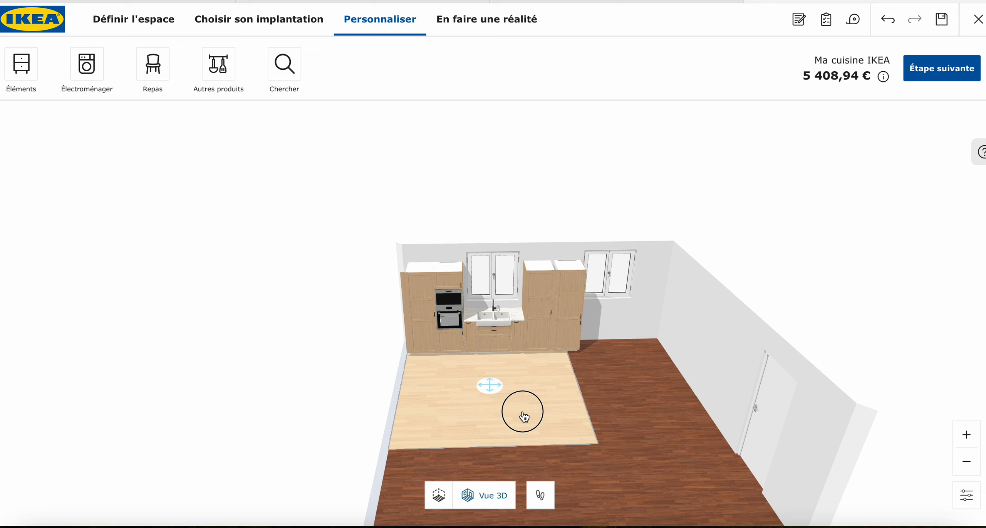
drag(523, 412, 514, 413)
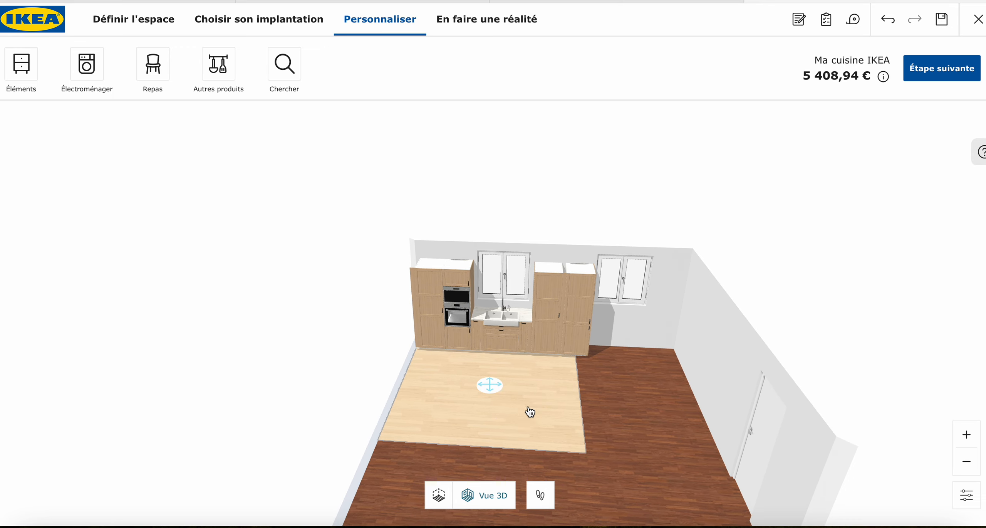
Hide the cabinet fronts in the display options to inspect the cabinet interiors
click(578, 347)
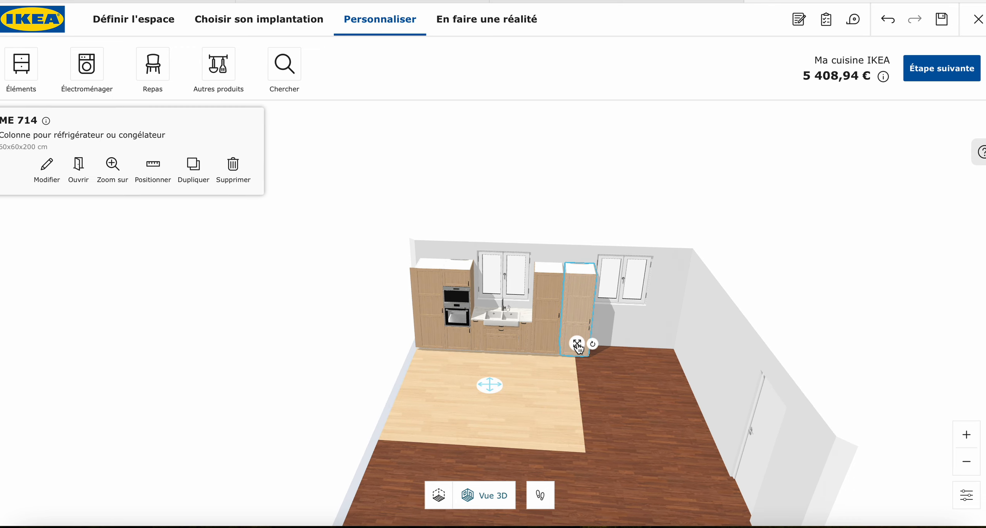
click(967, 496)
click(883, 493)
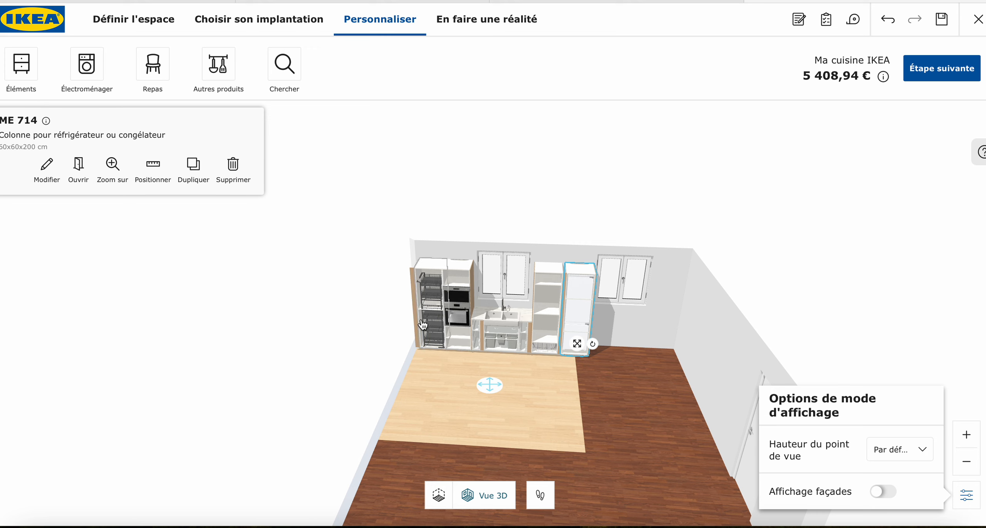
Open the door of the tall ME 764 cabinet with pull-out storage beside the oven column
click(433, 332)
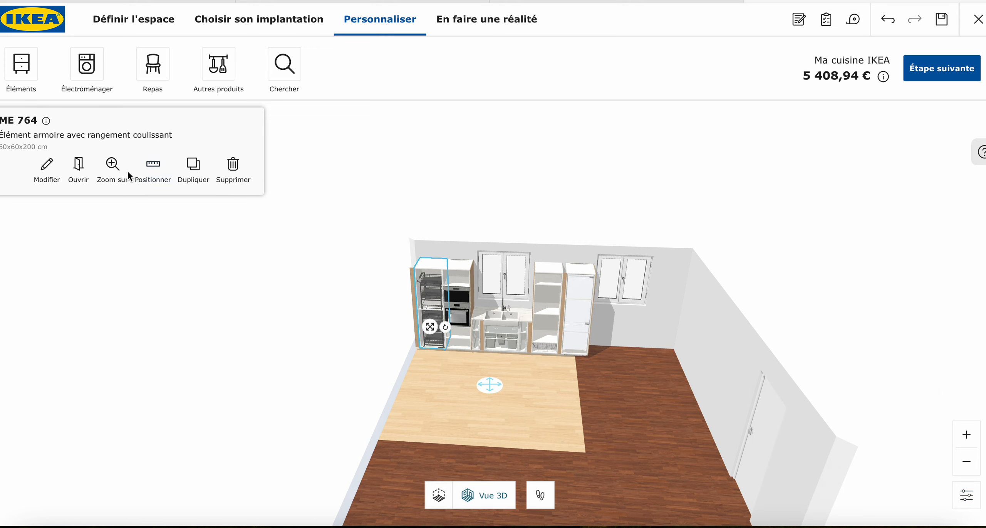
click(80, 167)
click(80, 166)
click(634, 449)
Examine the product information of the ME 764 tall pull-out cabinet and close it
click(434, 331)
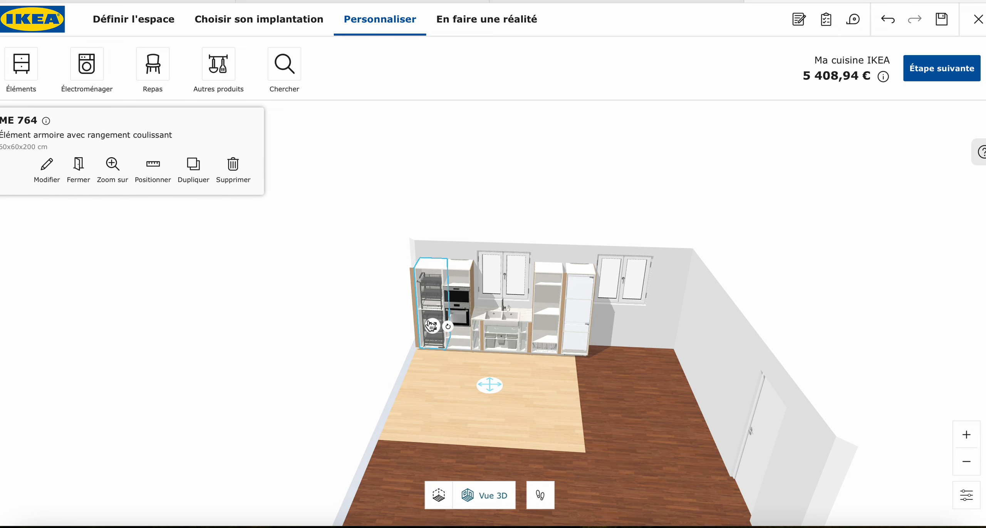
click(47, 122)
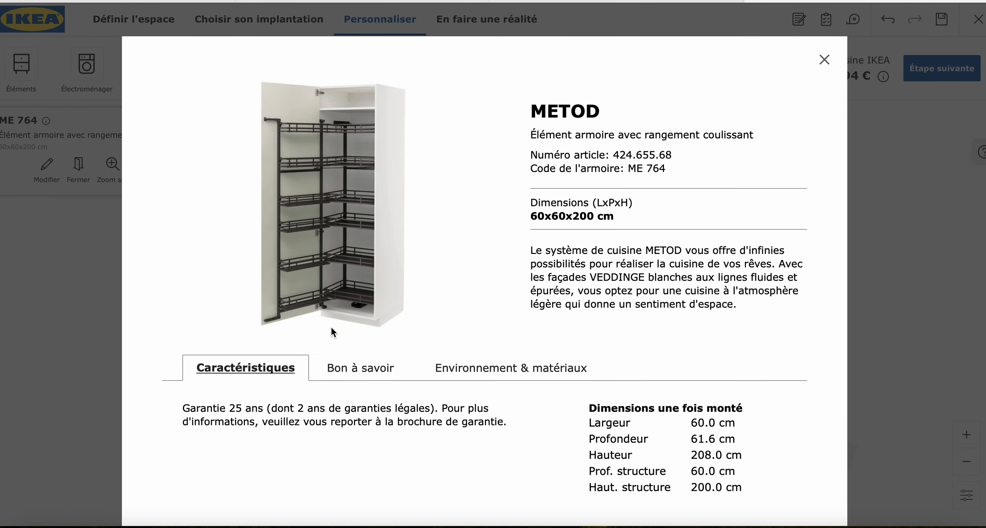
click(825, 61)
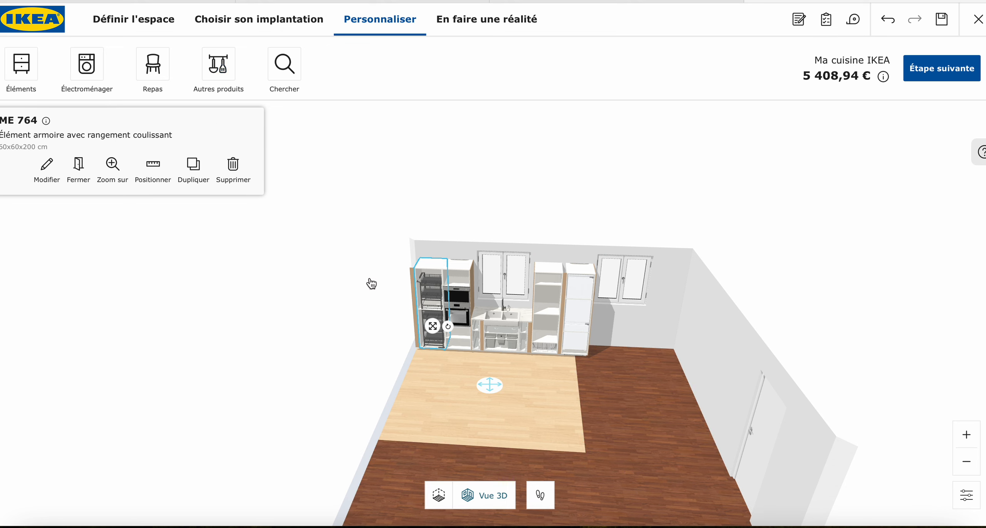
Turn the display of the cabinet fronts back on and deselect the refrigerator column
click(640, 438)
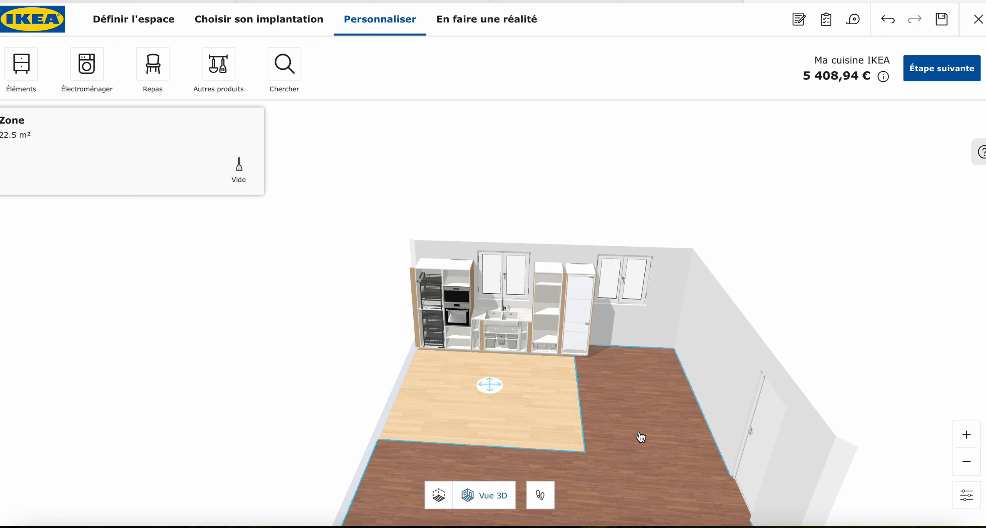
click(577, 323)
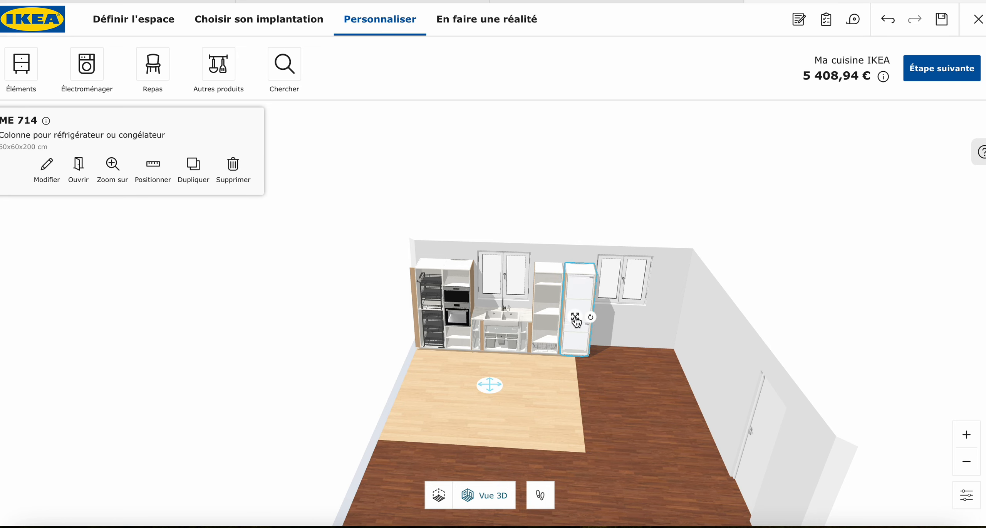
click(967, 496)
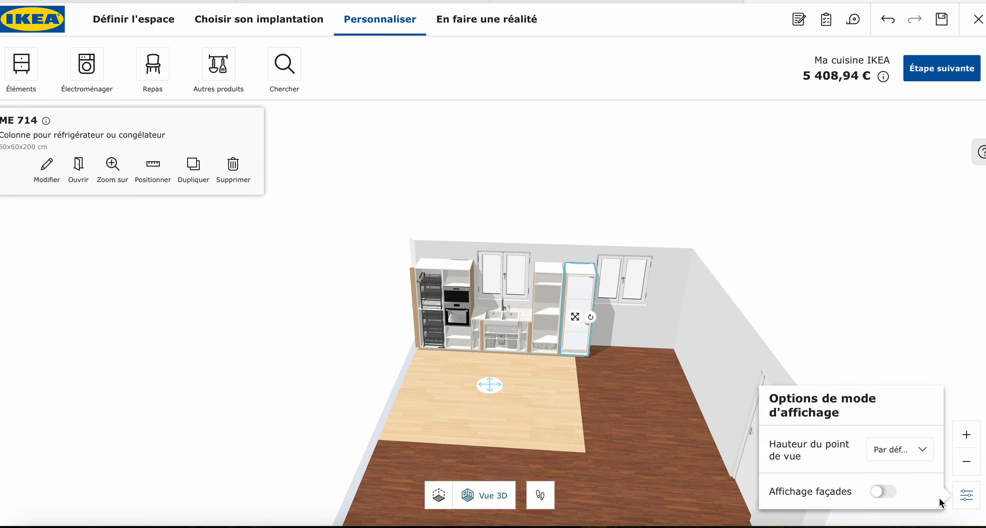
click(891, 494)
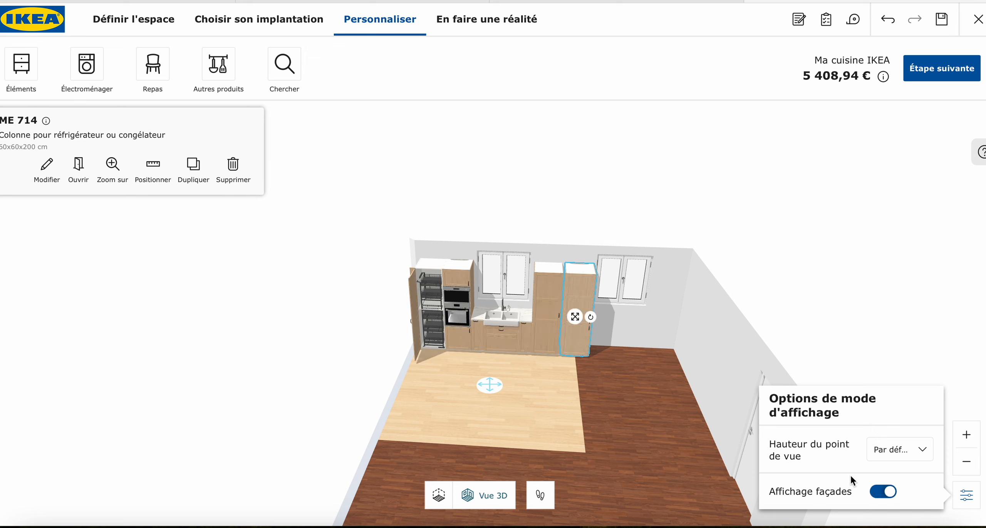
click(652, 439)
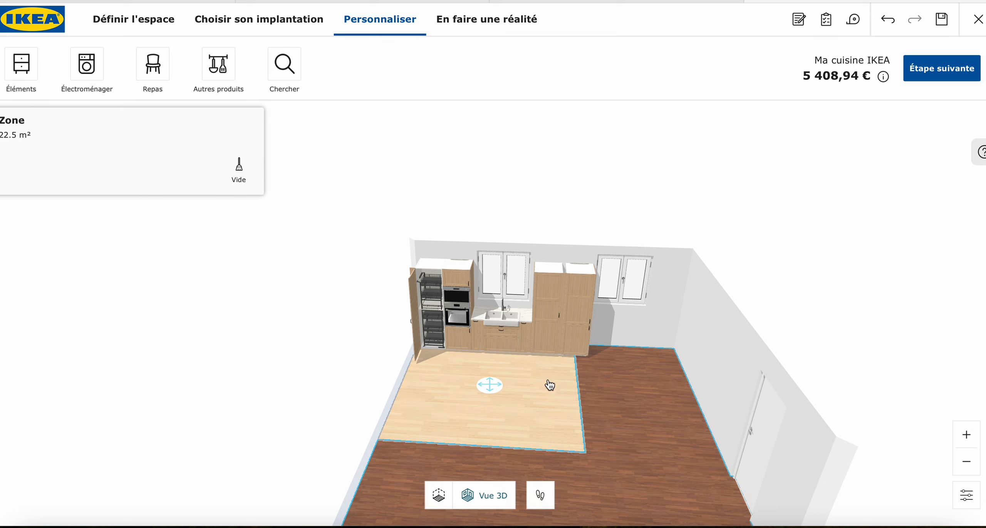
Add the 80x60 cm ME/MA 110 hob base cabinet with integrated extractor at the kitchen zone's corner bordering the dark parquet
click(22, 65)
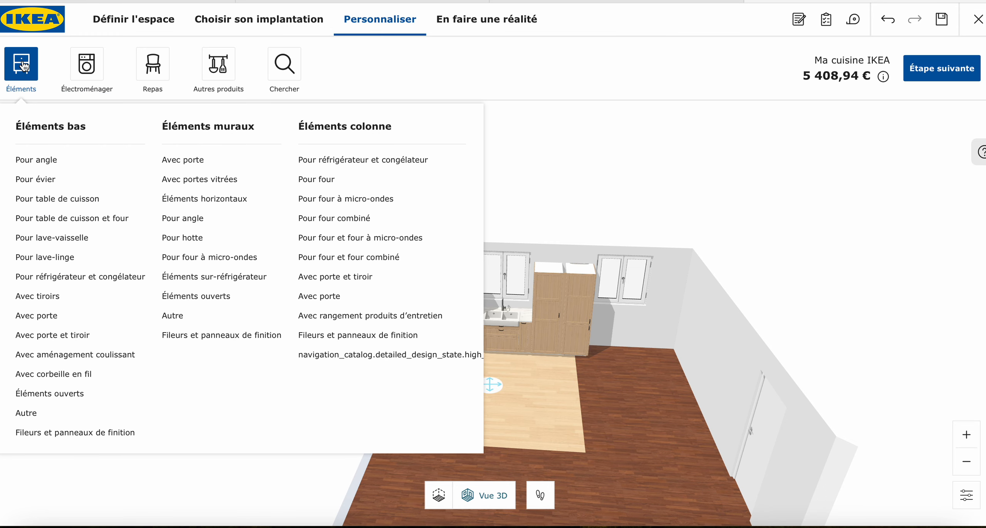
click(56, 200)
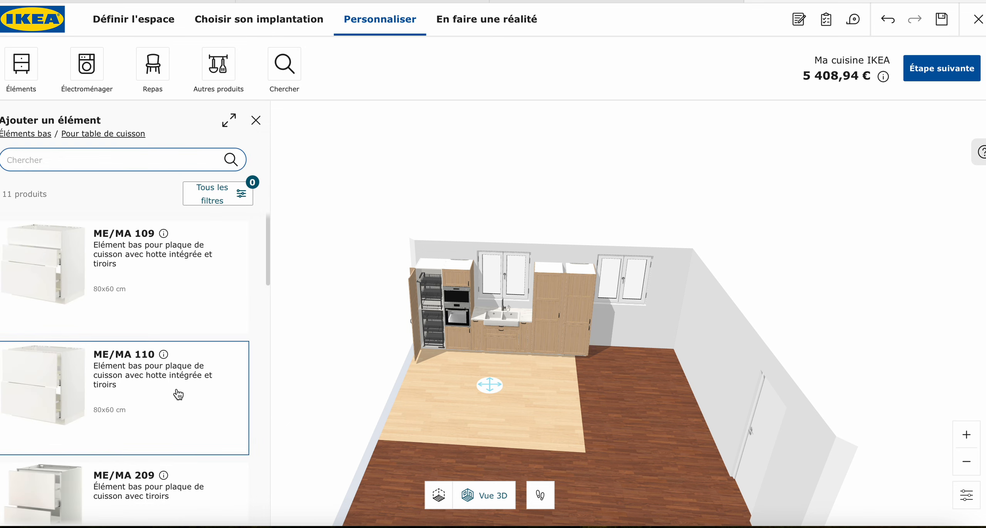
scroll(177, 395, down, 1)
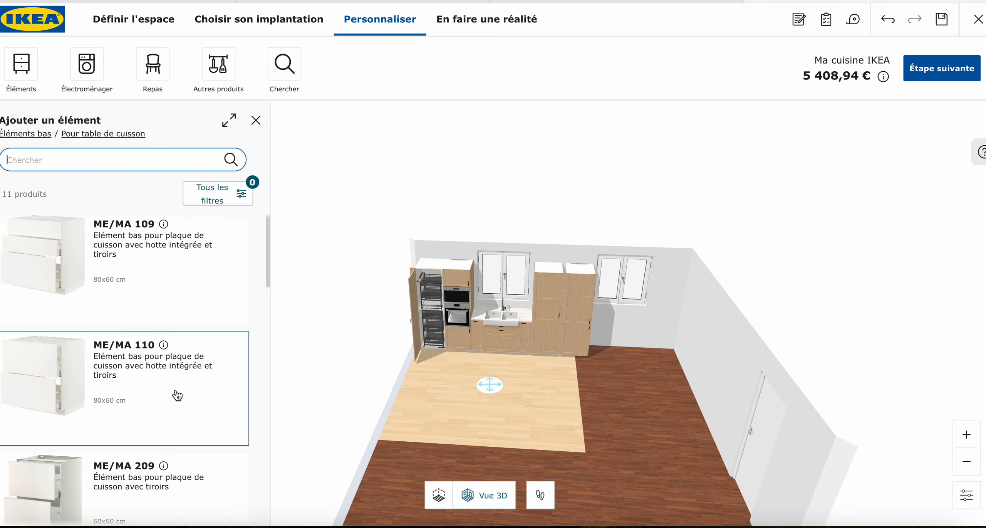
click(177, 395)
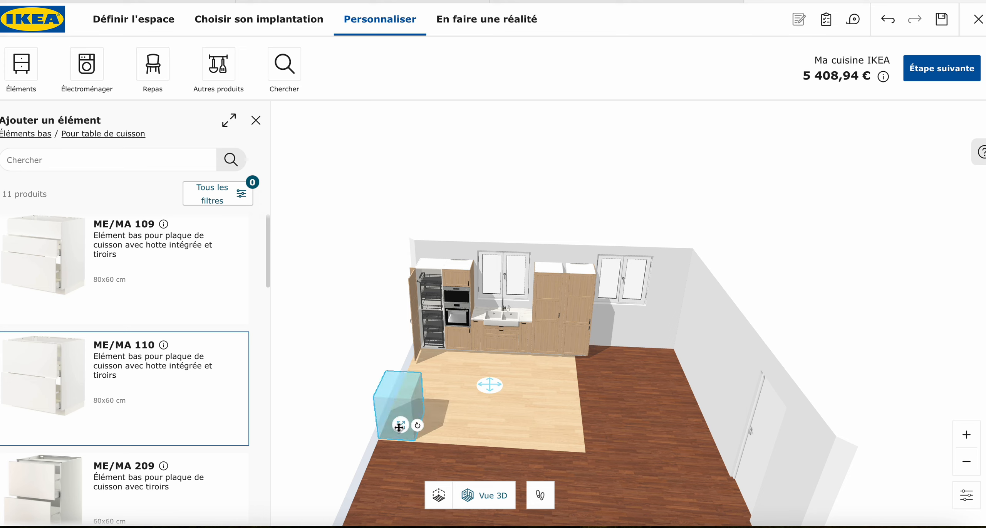
drag(399, 427, 566, 439)
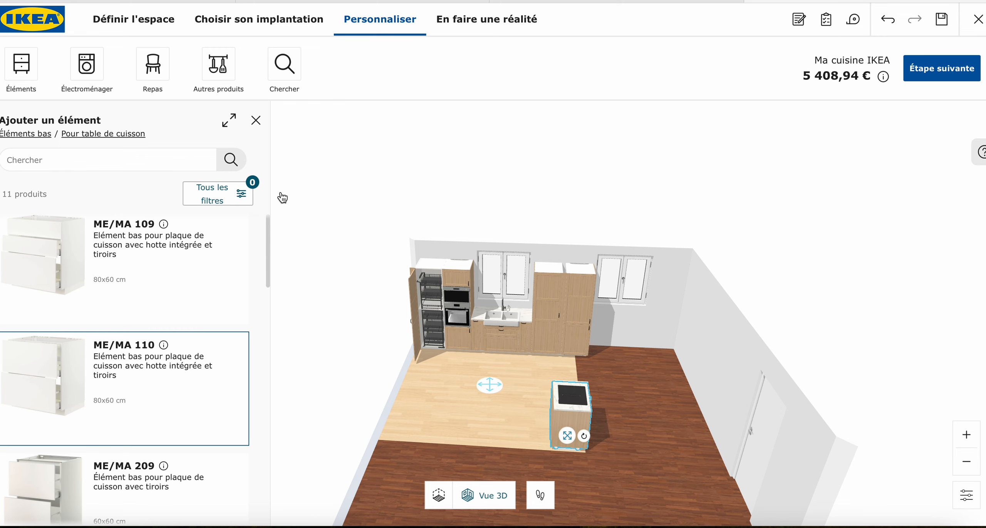
Add the 40x37 cm ME 4880 and the 60x37 cm ME 4890 drawer base cabinets to the kitchen
click(21, 64)
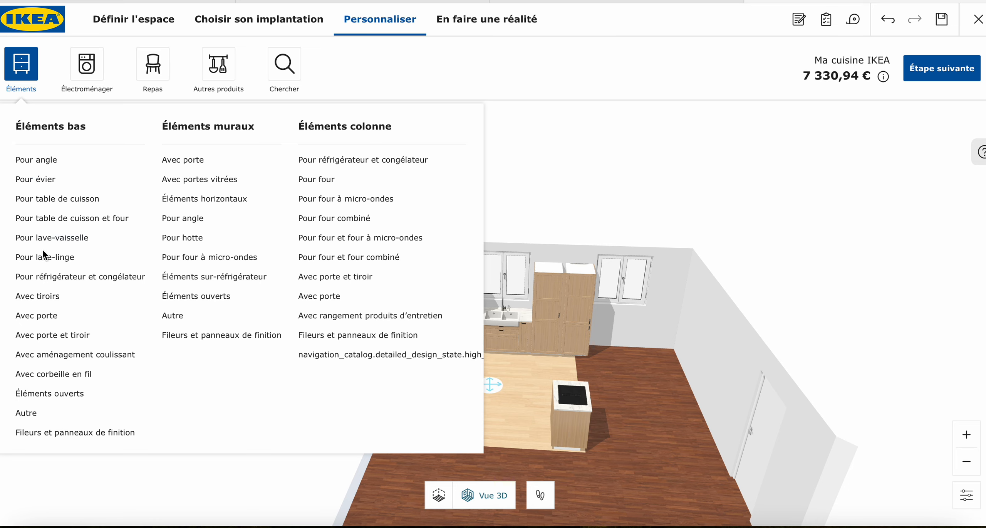
click(38, 296)
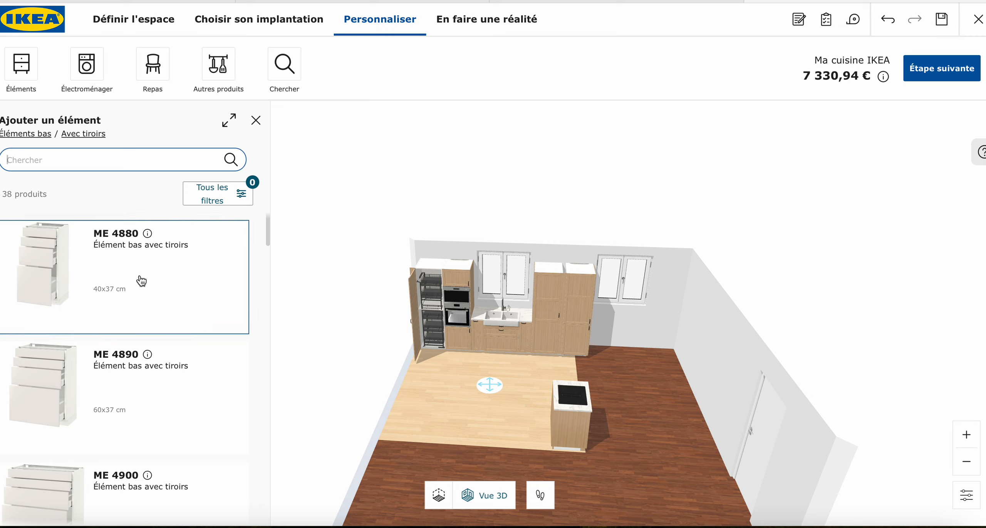
scroll(141, 284, down, 1)
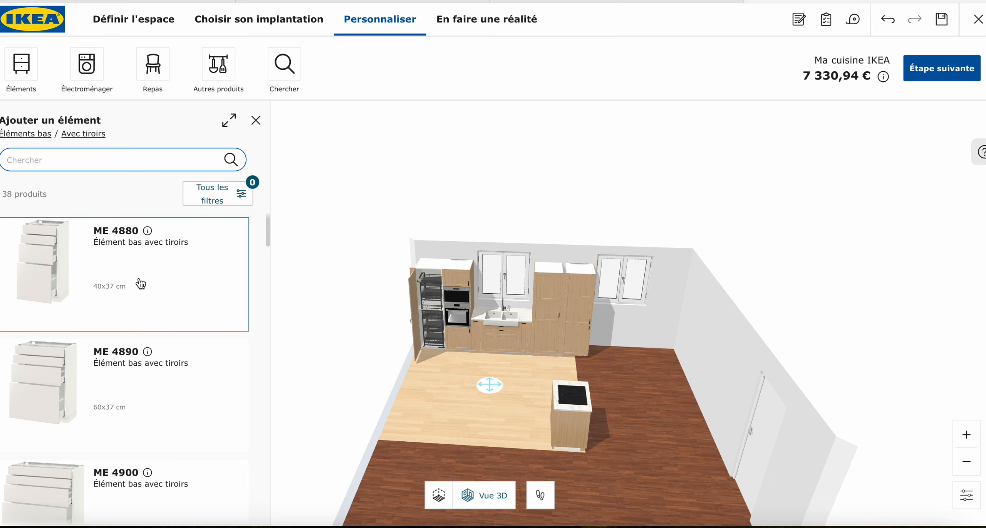
scroll(140, 282, down, 2)
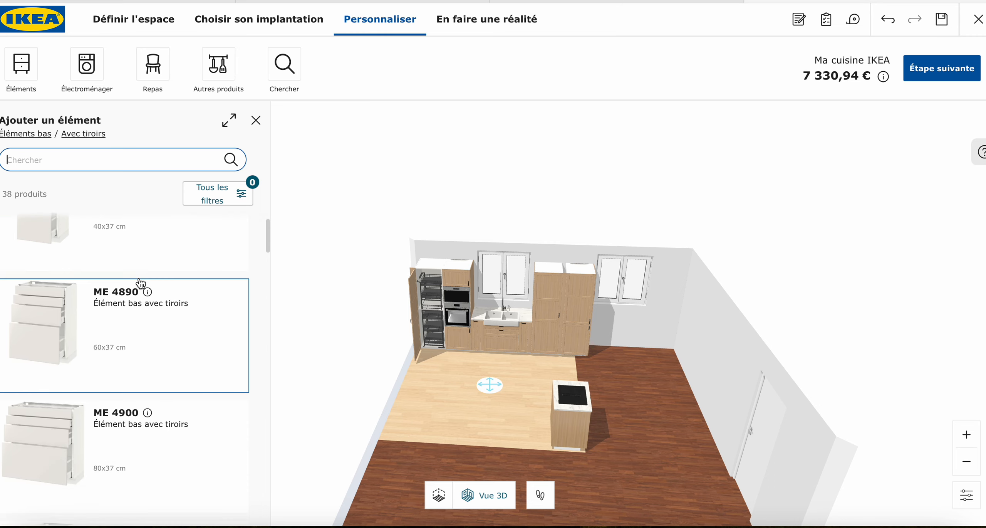
scroll(138, 260, up, 1)
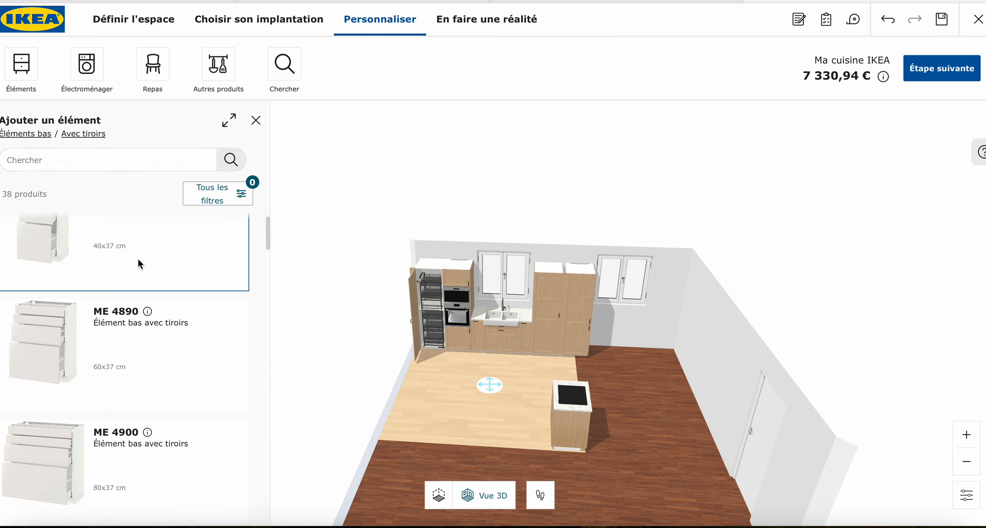
click(148, 261)
scroll(148, 262, up, 2)
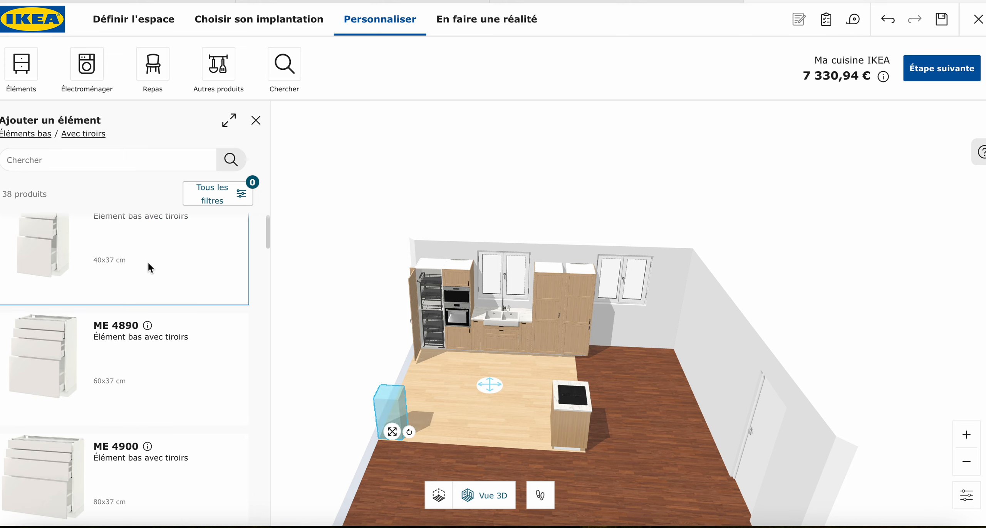
click(143, 386)
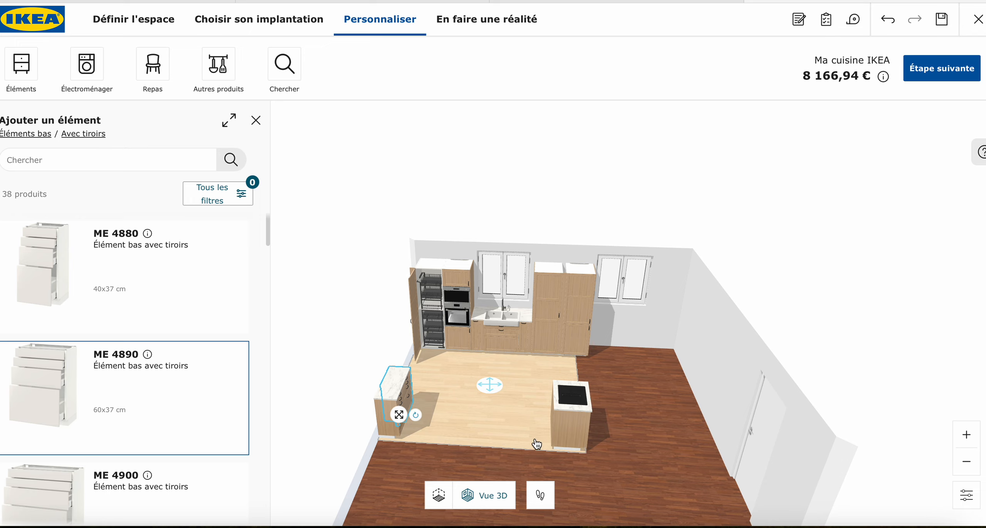
Move both new drawer cabinets side by side next to the hob cabinet, with their drawers facing the sink wall
drag(688, 458, 483, 497)
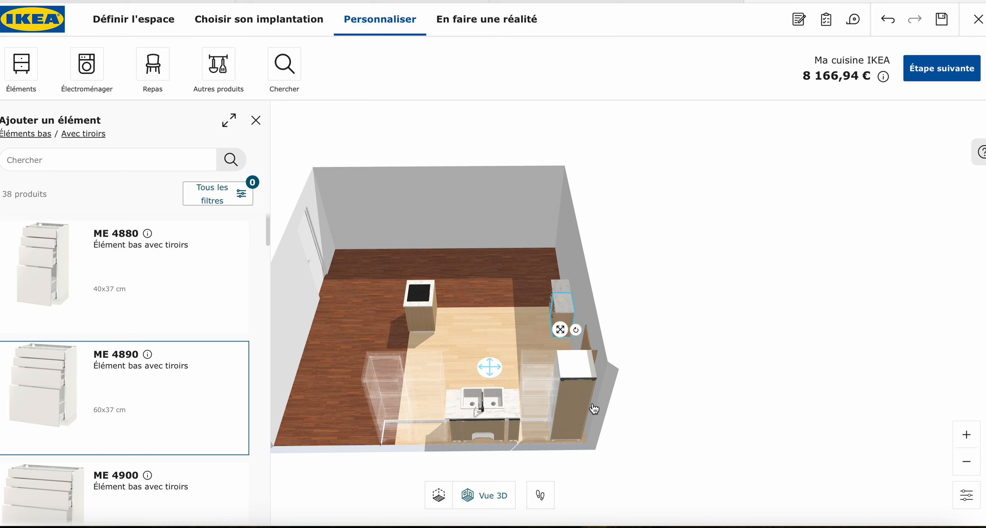
drag(560, 332, 462, 284)
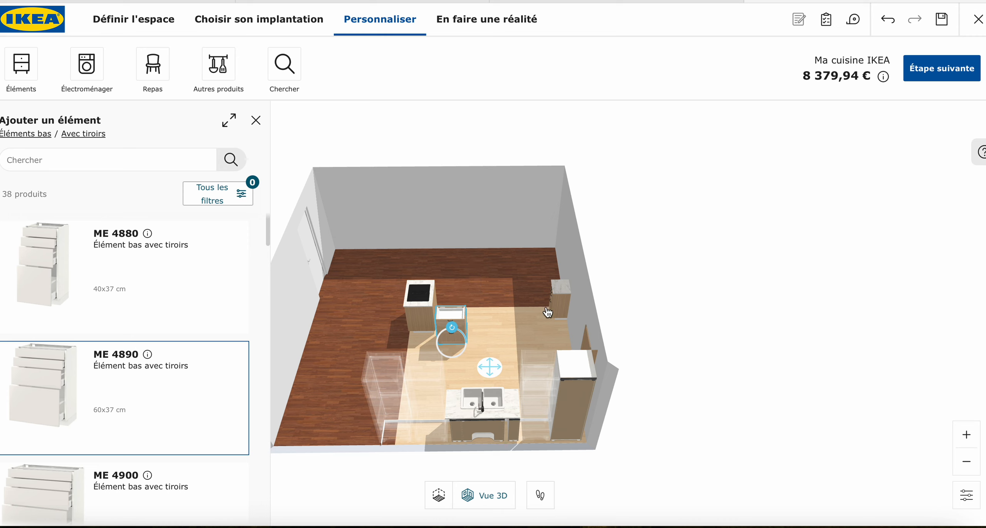
click(558, 301)
drag(523, 327, 469, 291)
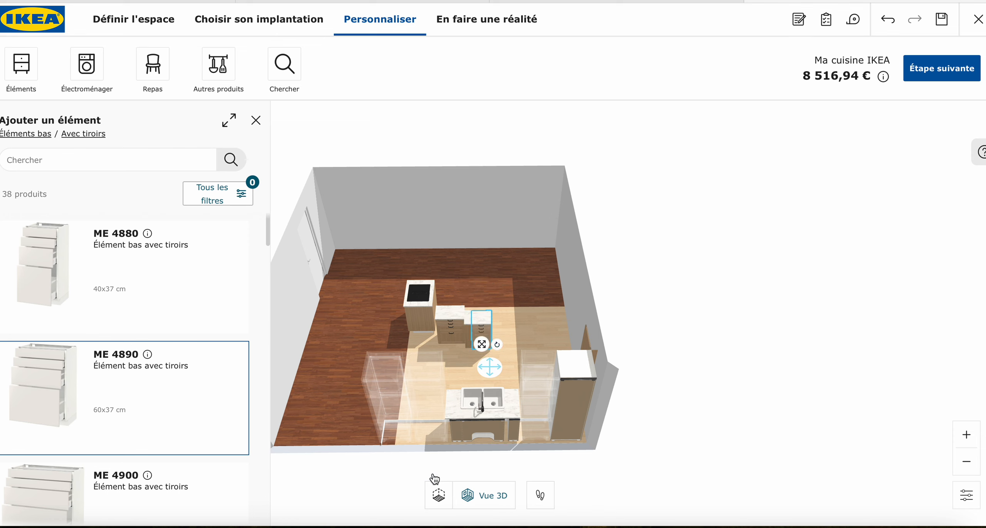
In the floor plan view, align the ME 4890 and ME 4880 drawer cabinets in one row against the hob cabinet
click(439, 494)
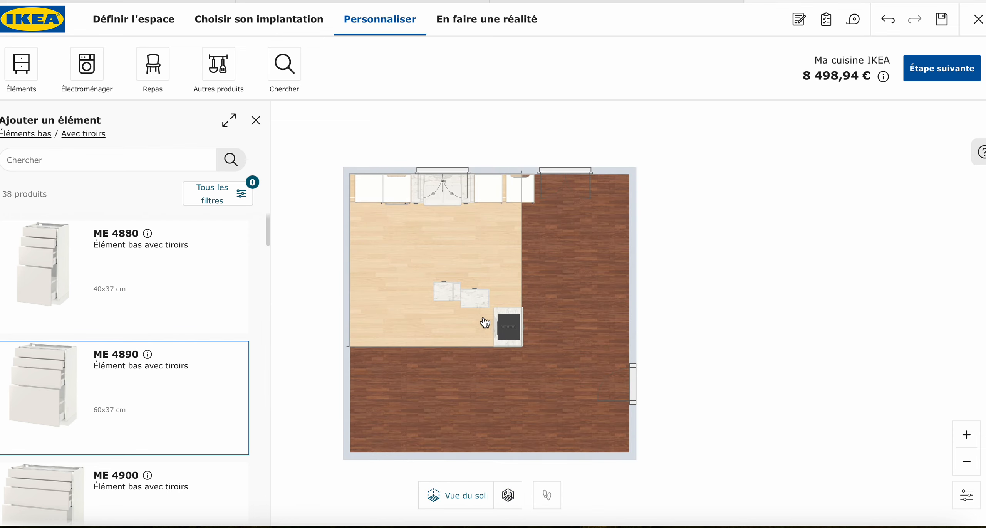
click(477, 298)
drag(477, 297, 455, 314)
click(444, 292)
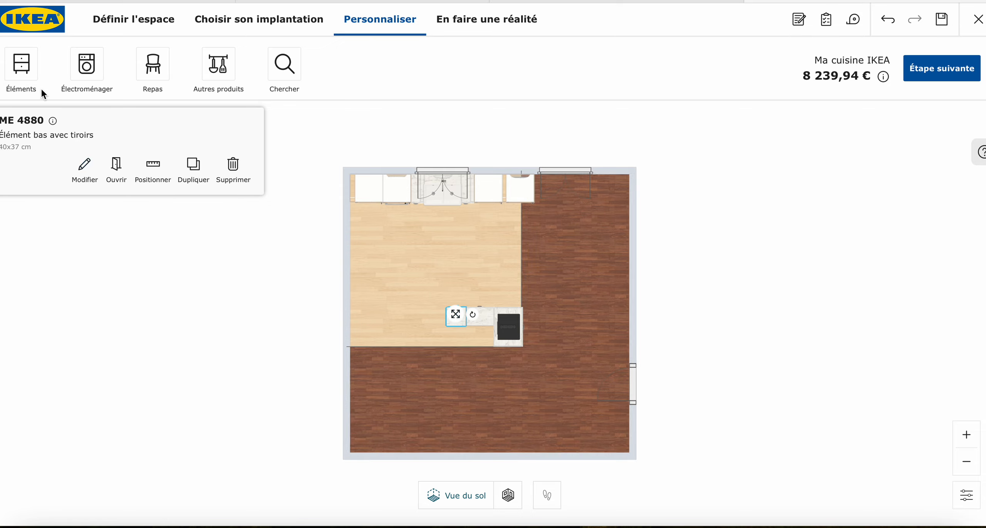
Add the 80x37 cm ME/MA 487 base cabinet with door and drawer back to back with the drawer cabinets, against the hob cabinet
click(24, 74)
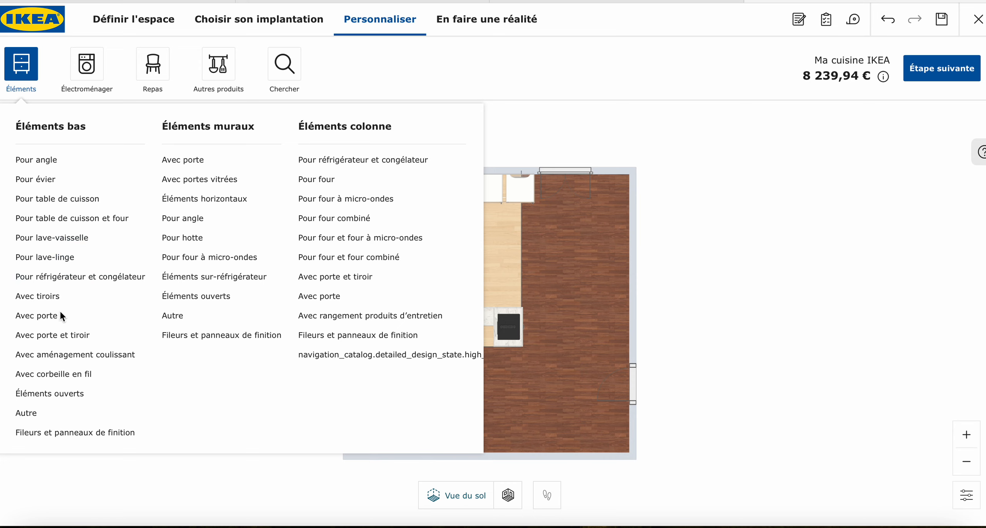
click(66, 335)
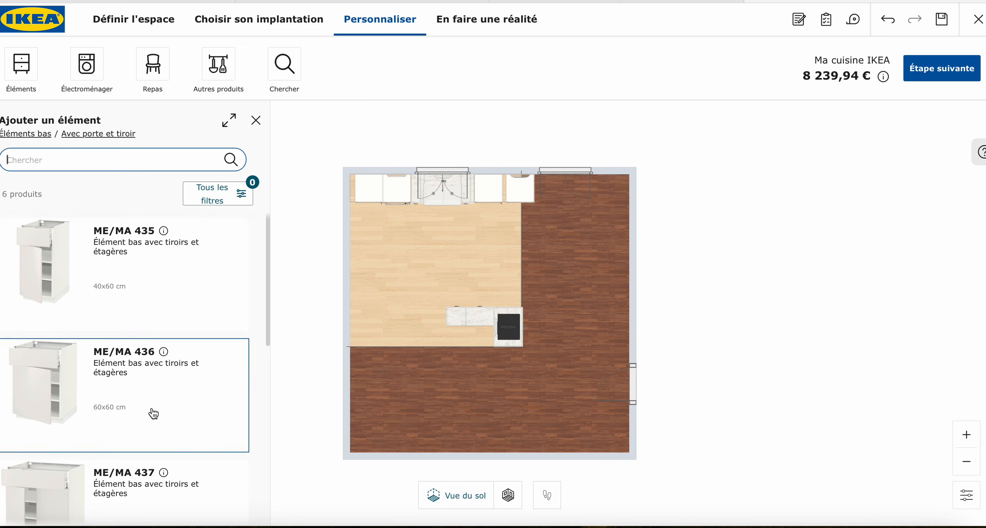
scroll(152, 412, down, 3)
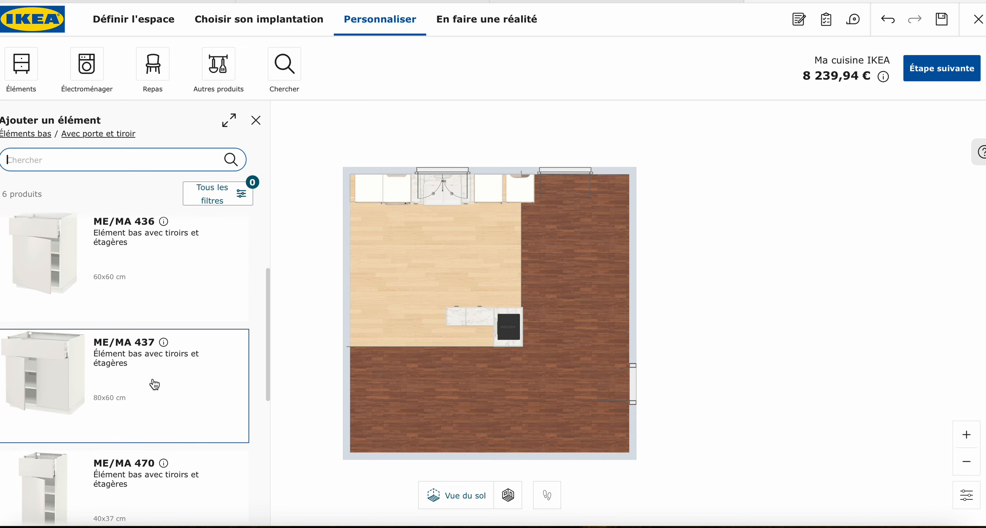
scroll(155, 384, up, 3)
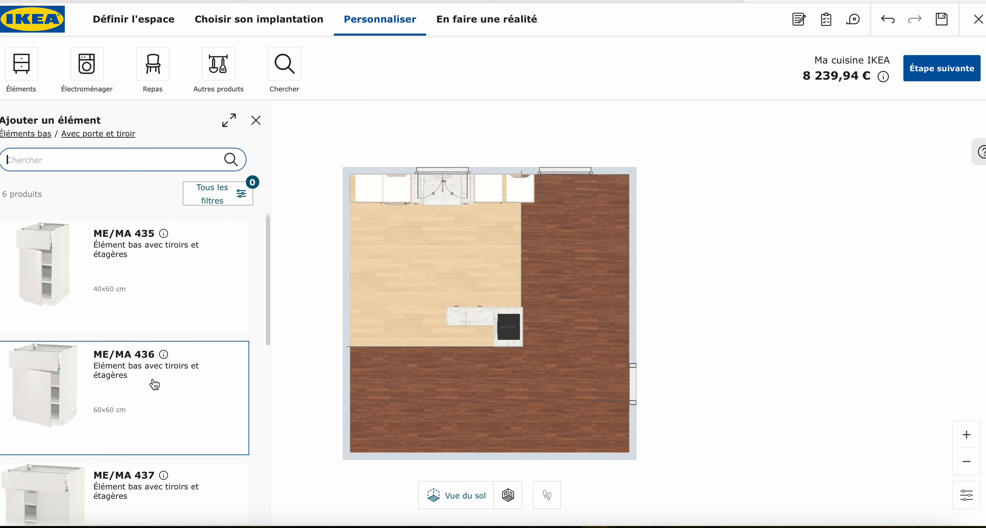
scroll(154, 385, down, 5)
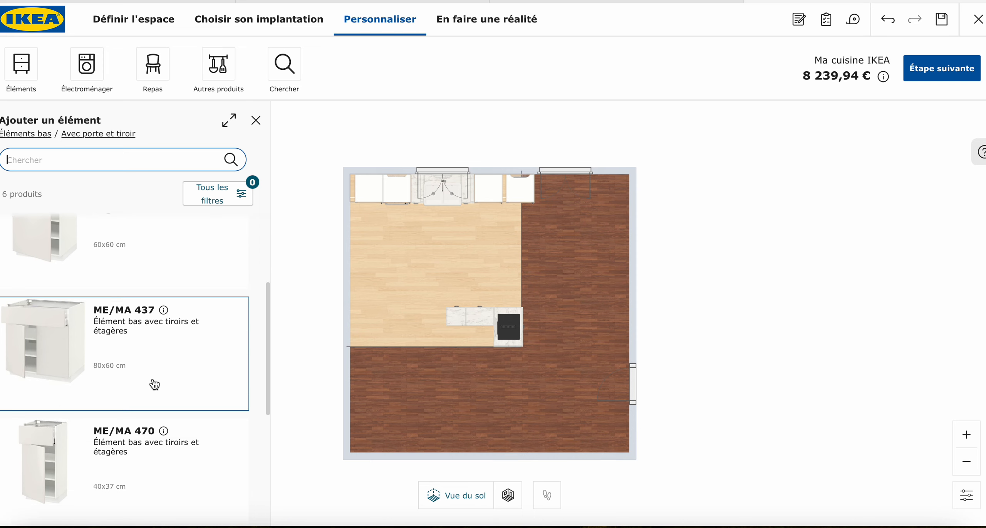
scroll(154, 384, down, 1)
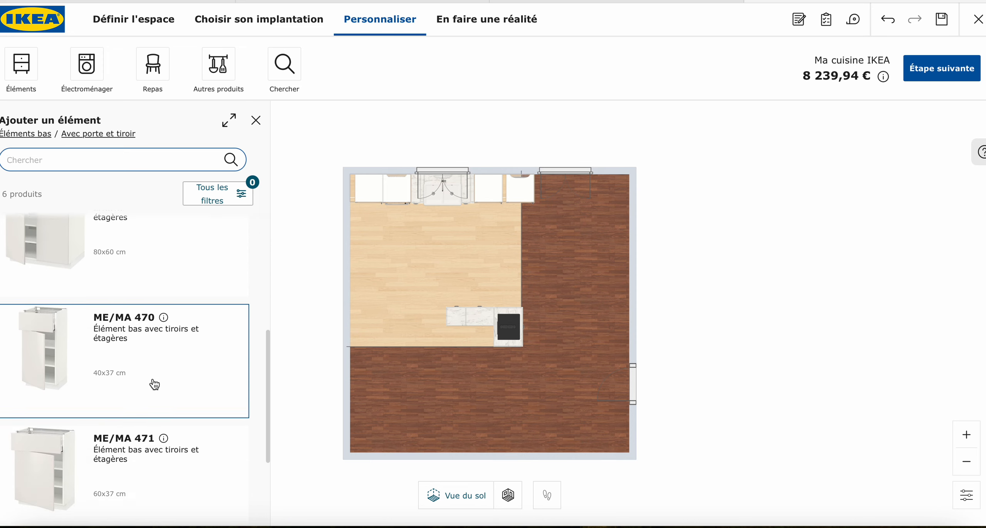
scroll(154, 384, down, 2)
scroll(154, 385, down, 2)
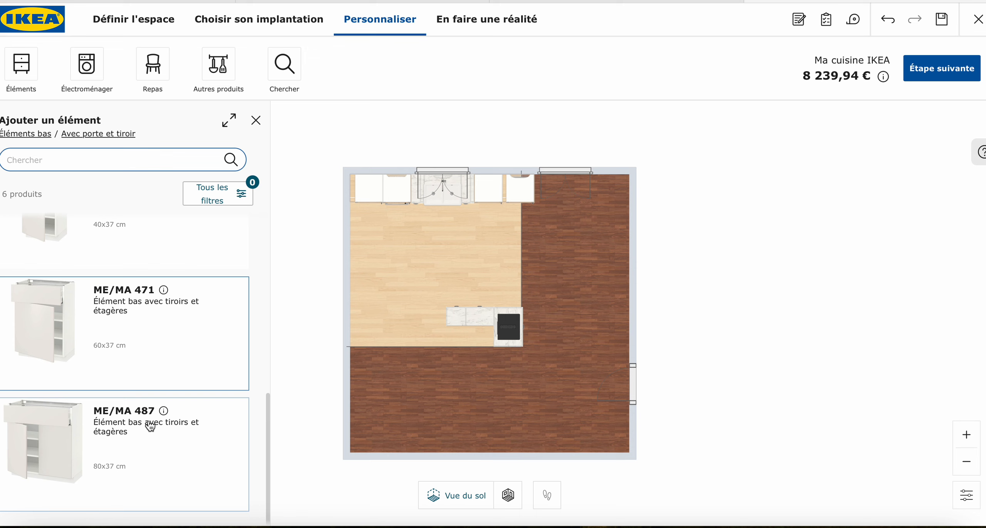
click(156, 442)
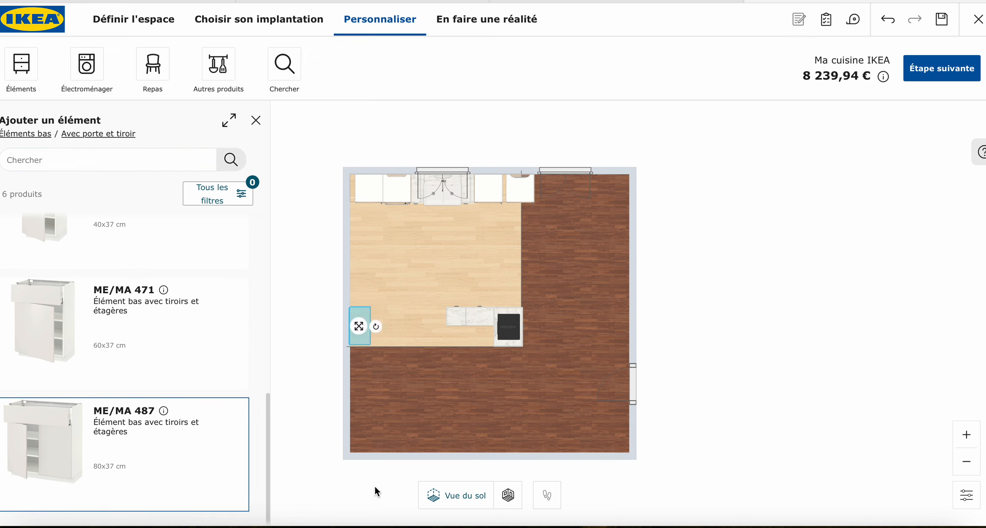
drag(359, 327, 451, 316)
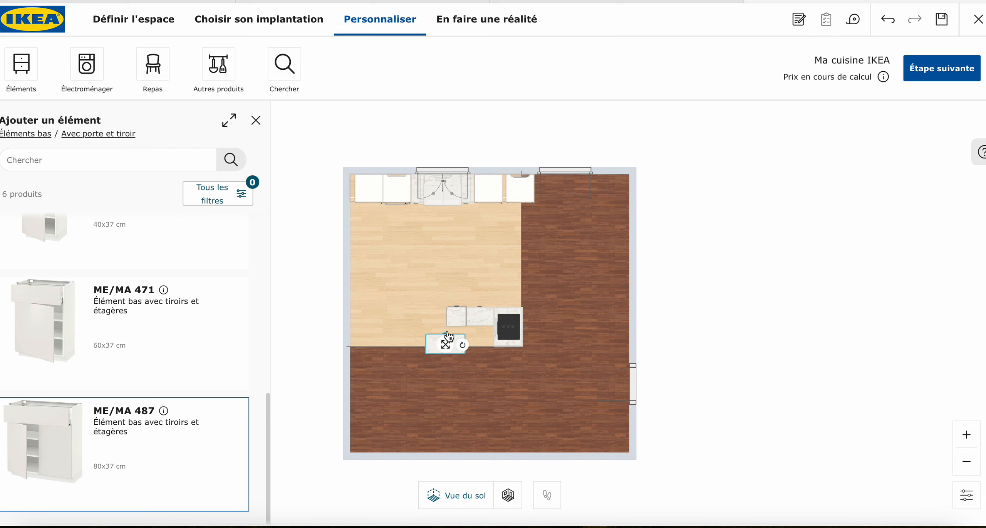
mouse_move(463, 345)
mouse_down()
mouse_move(443, 328)
mouse_move(422, 328)
mouse_move(419, 341)
mouse_move(480, 338)
mouse_up()
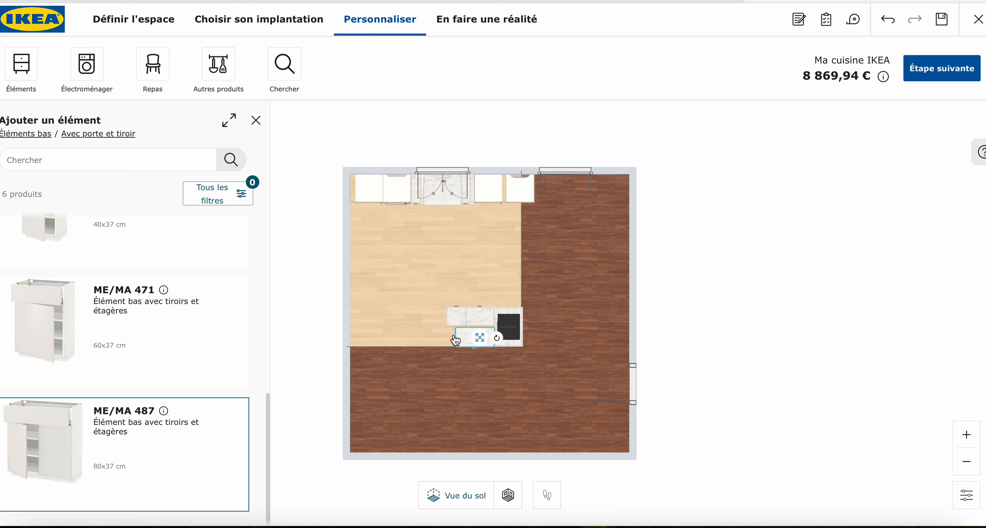
Add the 20x37x80 cm TORNVIKEN open base cabinet at the free end of the ME/MA 487 cabinet
click(23, 73)
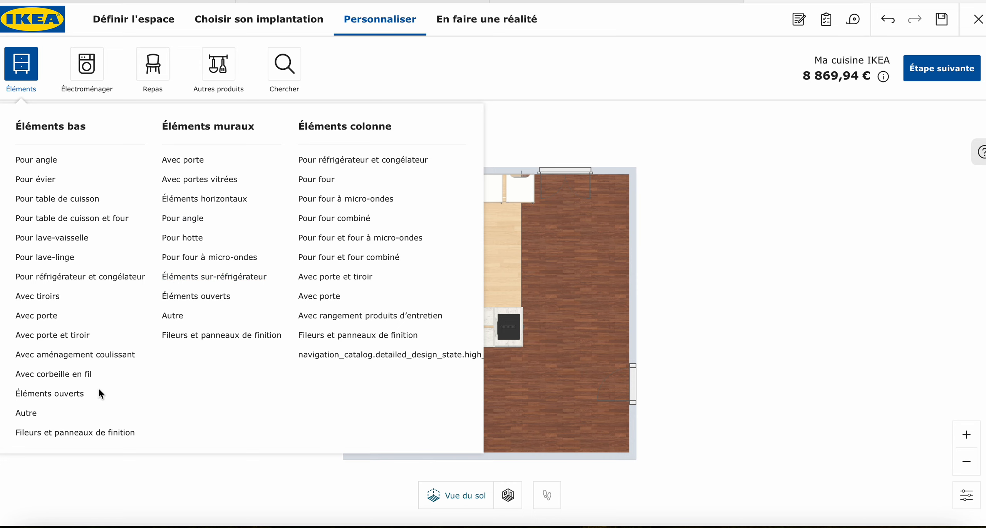
click(49, 393)
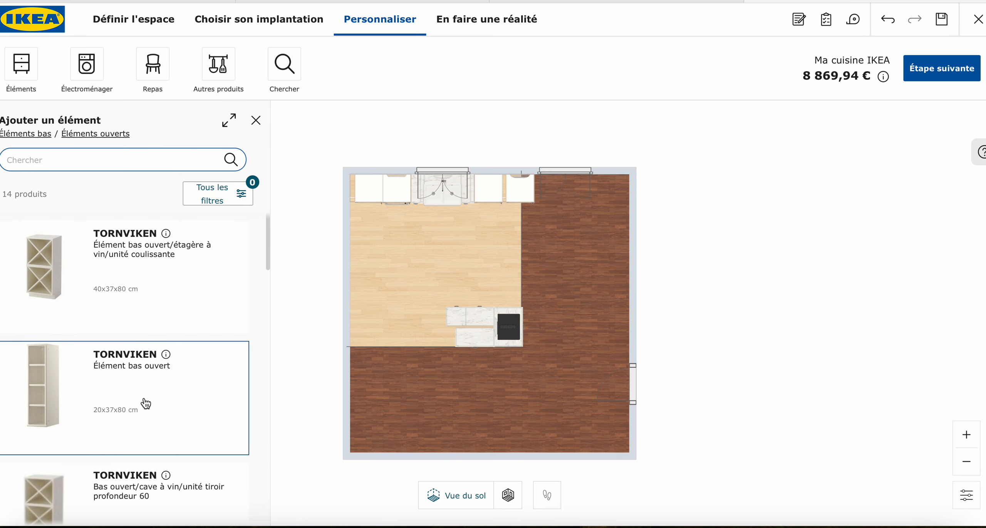
click(144, 399)
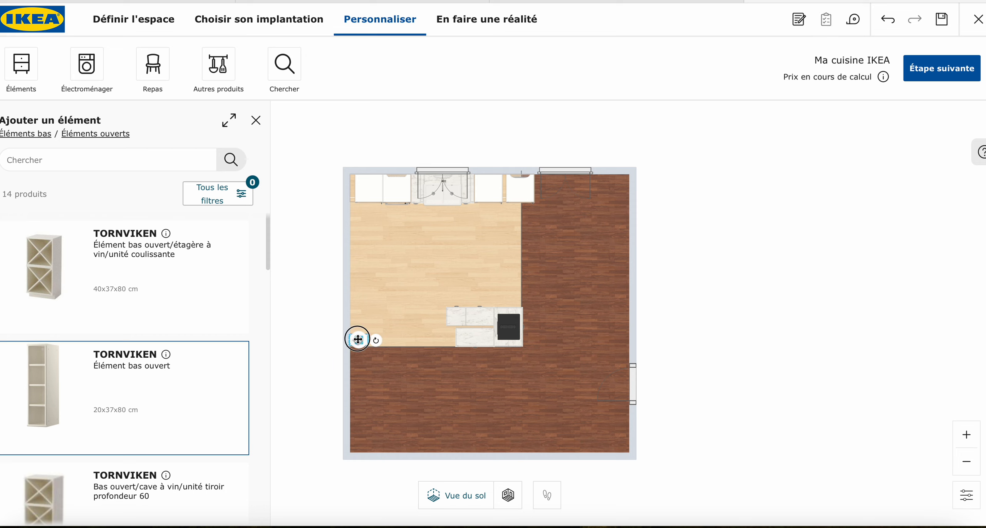
drag(359, 340, 453, 341)
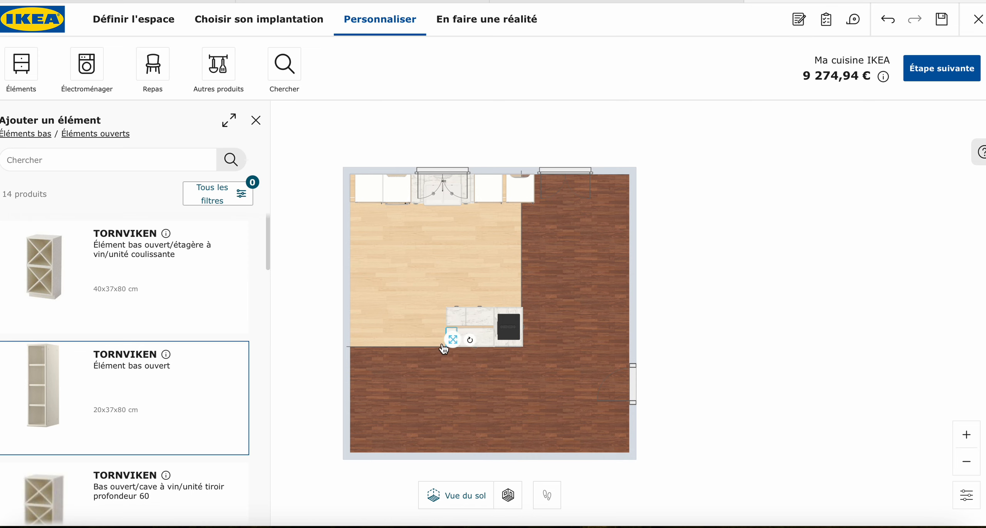
Inspect the island in 3D by opening and closing the doors and drawers of its hob and base cabinets together
click(508, 495)
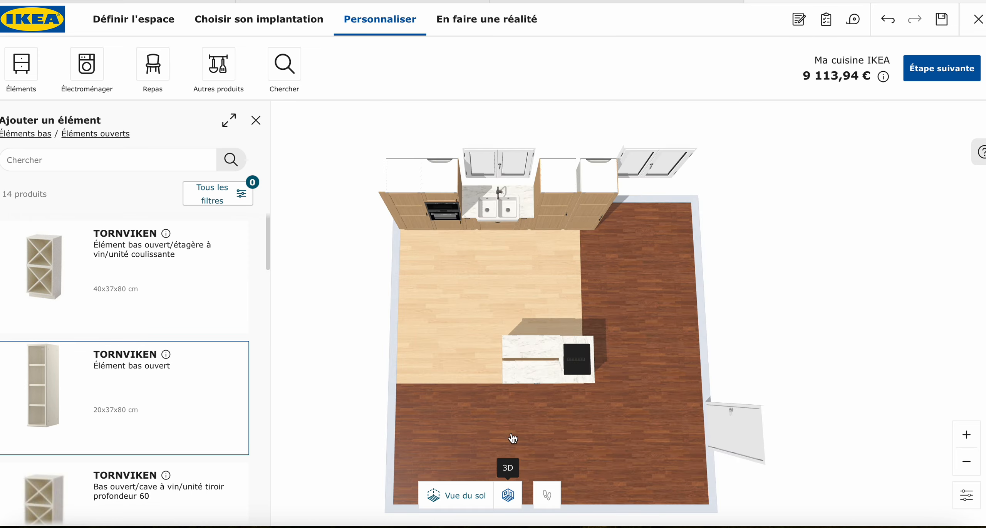
drag(539, 456, 410, 435)
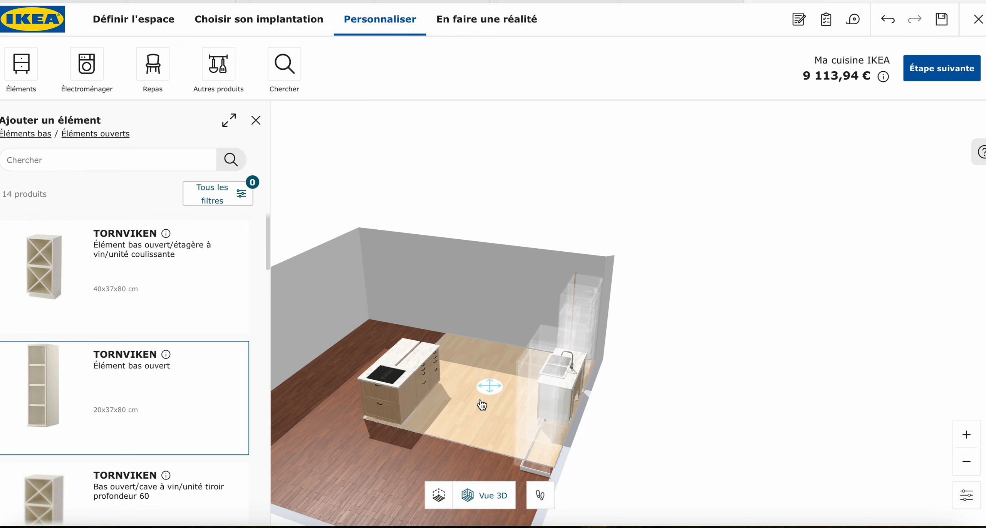
click(386, 404)
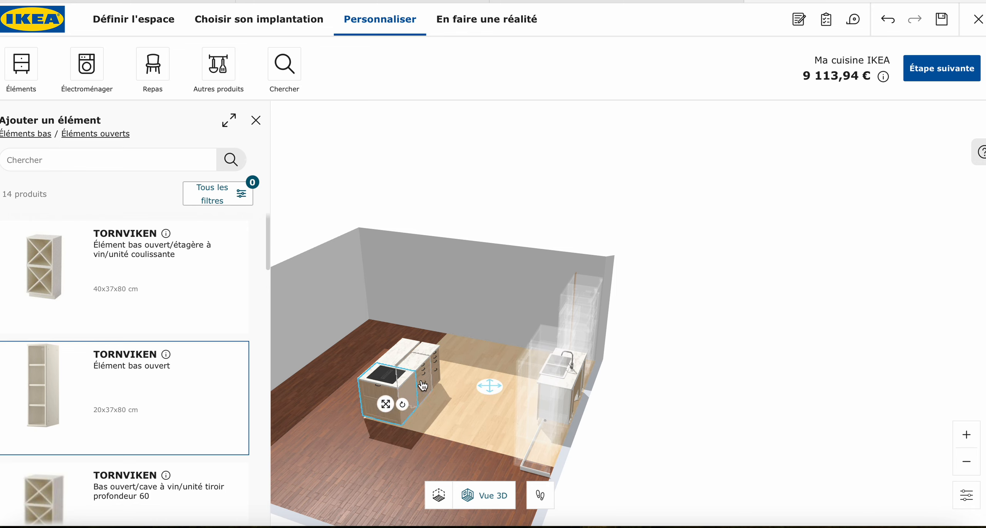
shift+click(421, 381)
drag(324, 374, 429, 412)
shift+click(429, 411)
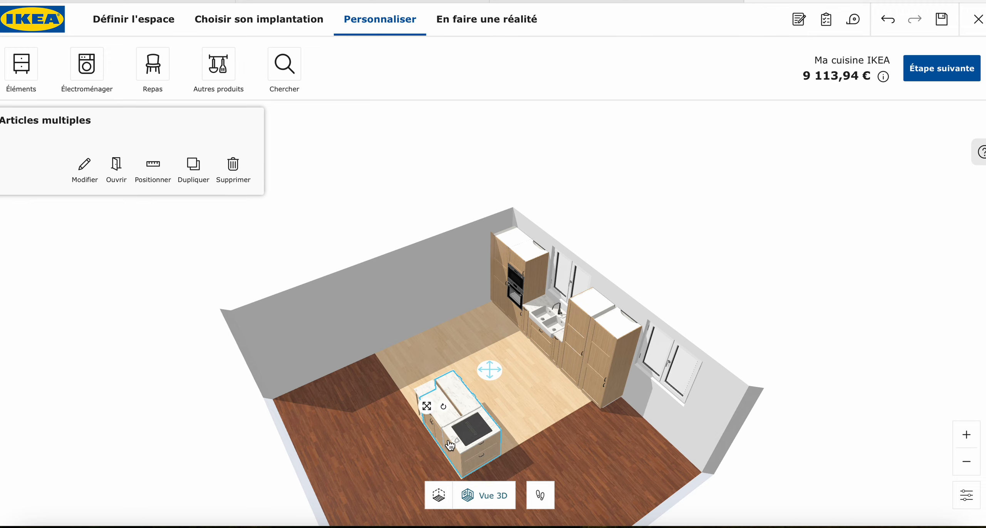
click(116, 170)
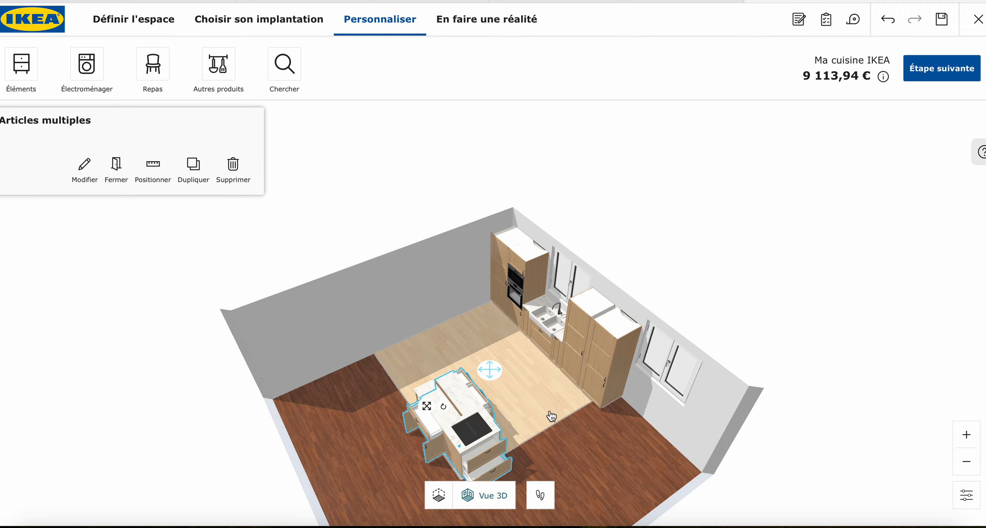
drag(551, 415, 508, 443)
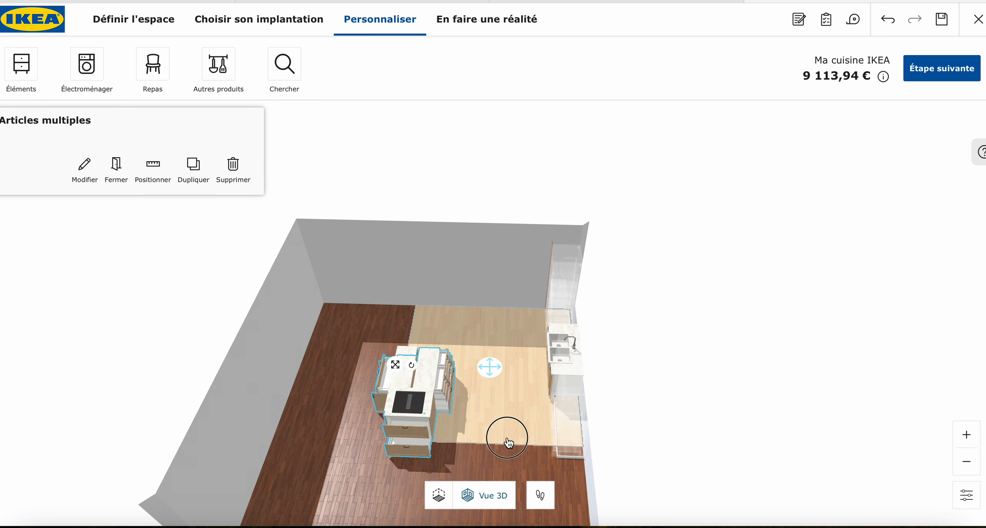
click(116, 164)
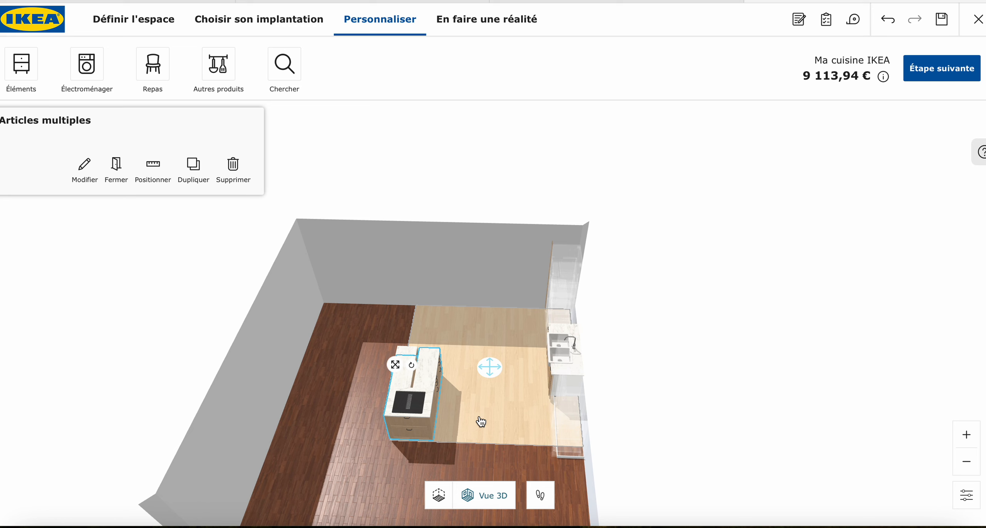
Open the worktop configurator from the customisation options of the island's ME 4890 drawer cabinet
scroll(481, 421, up, 4)
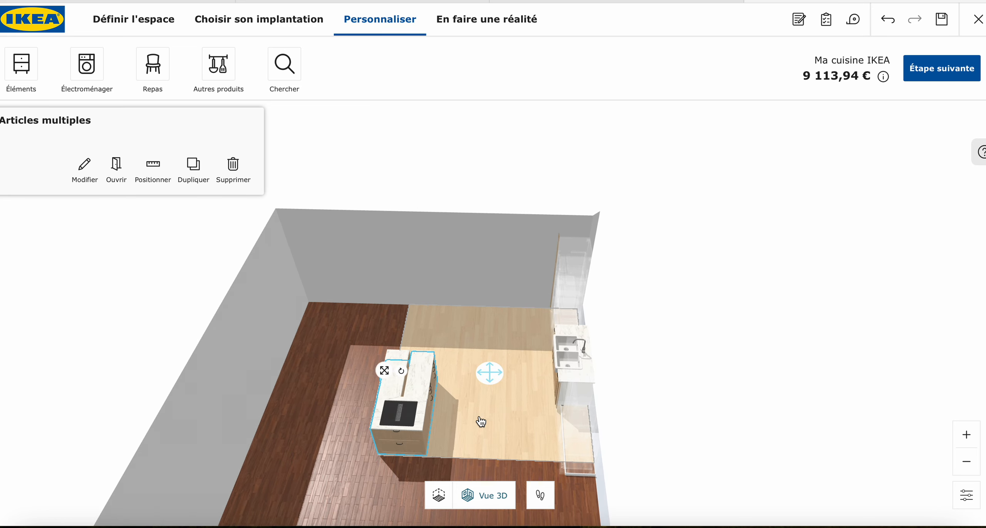
scroll(481, 422, up, 2)
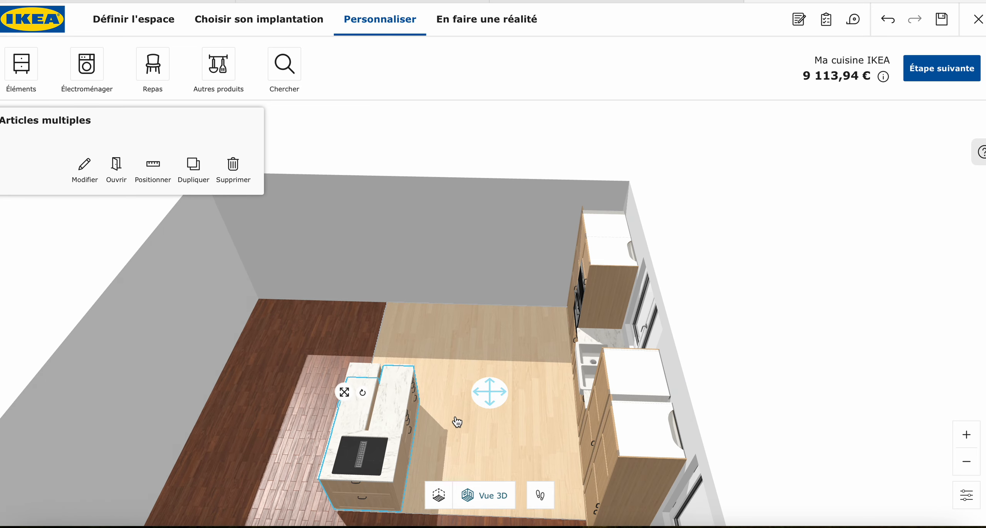
click(389, 410)
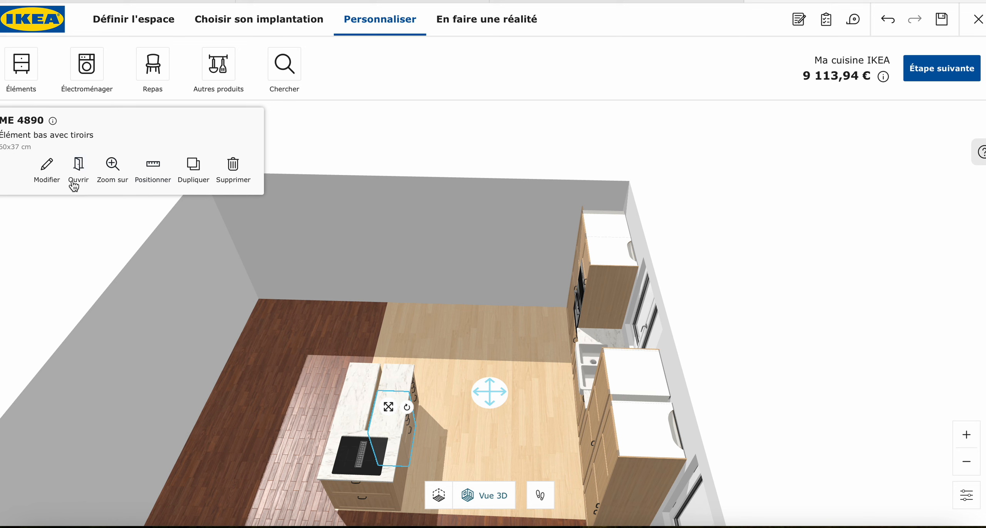
click(47, 169)
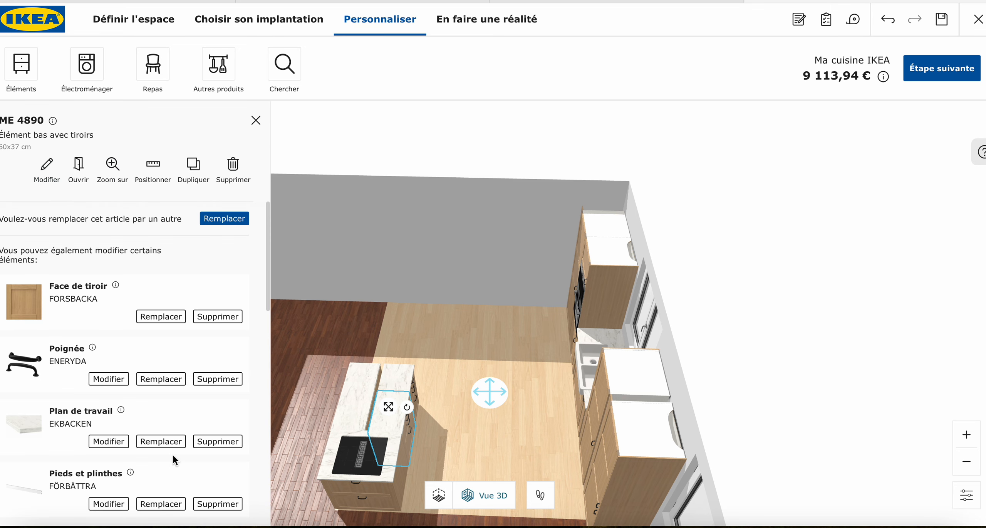
click(119, 443)
click(238, 268)
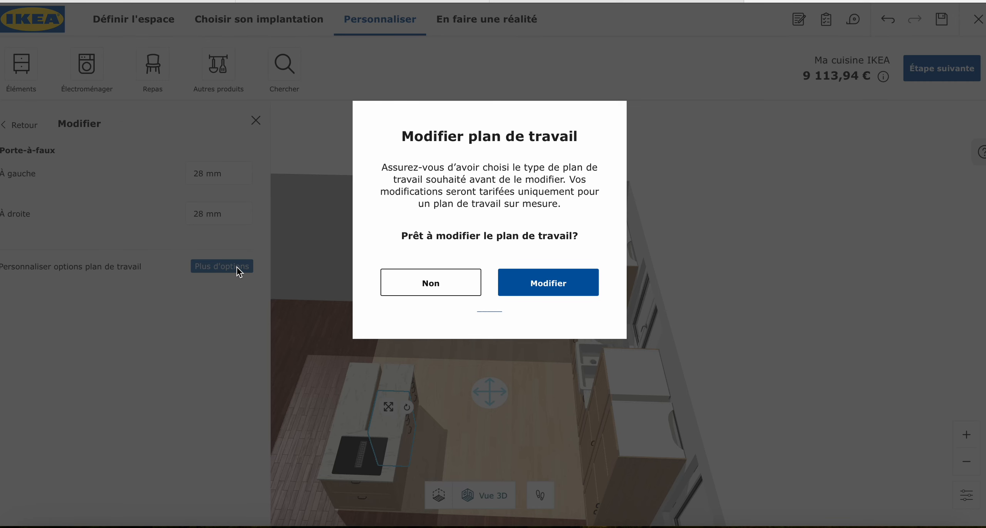
click(521, 292)
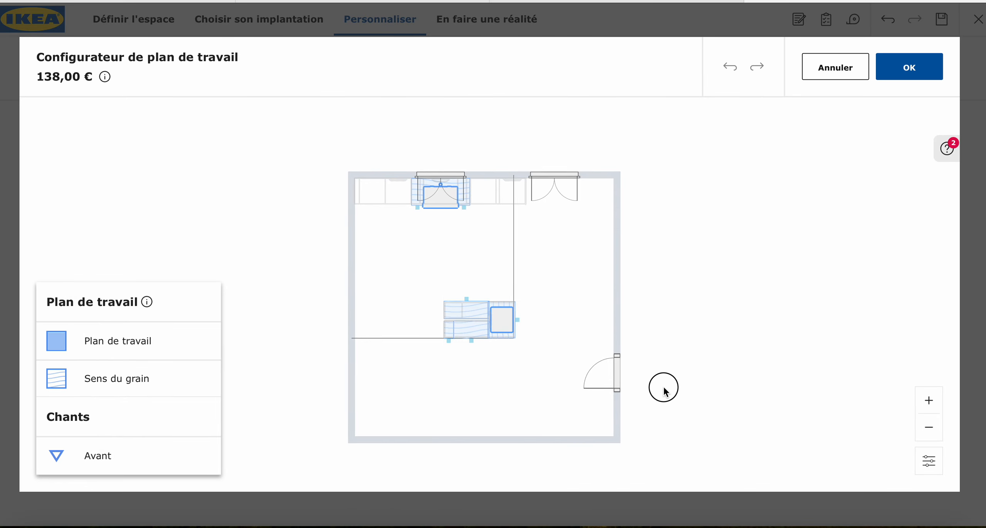
Delete the worktop piece covering the island's two drawer base cabinets
click(439, 360)
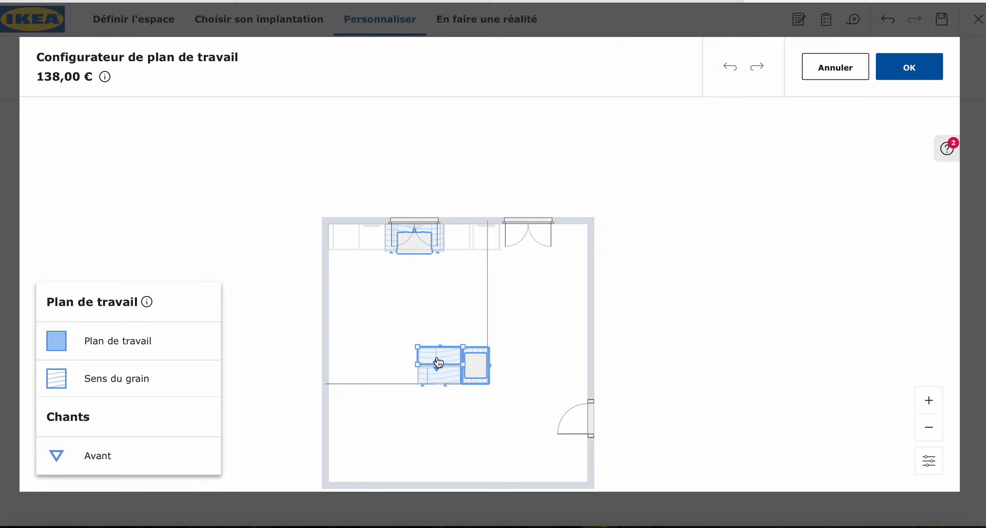
click(434, 355)
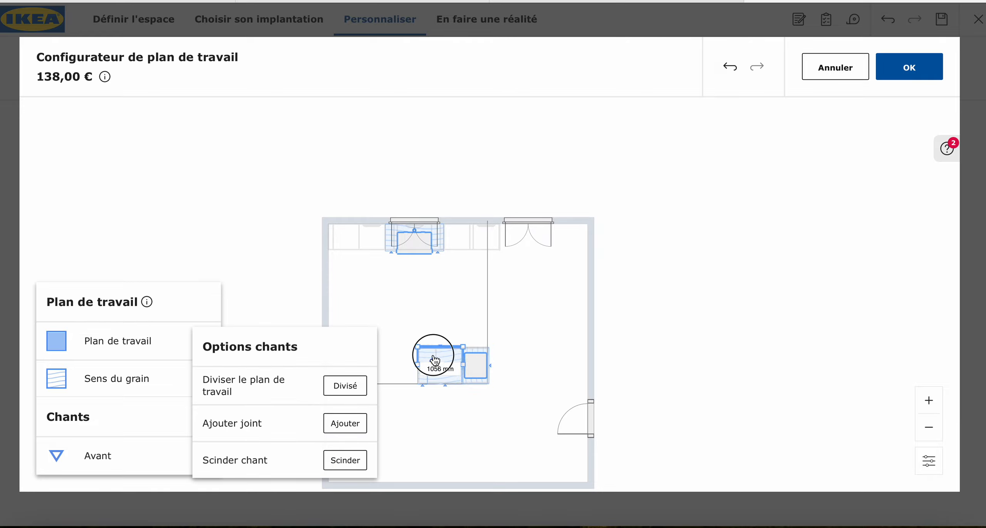
click(438, 356)
click(560, 353)
click(443, 360)
scroll(451, 361, up, 5)
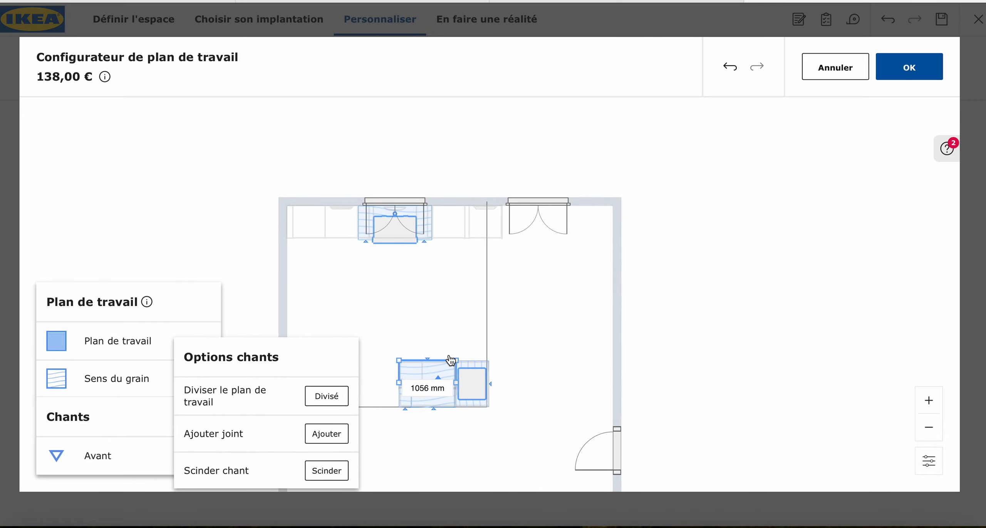
click(357, 426)
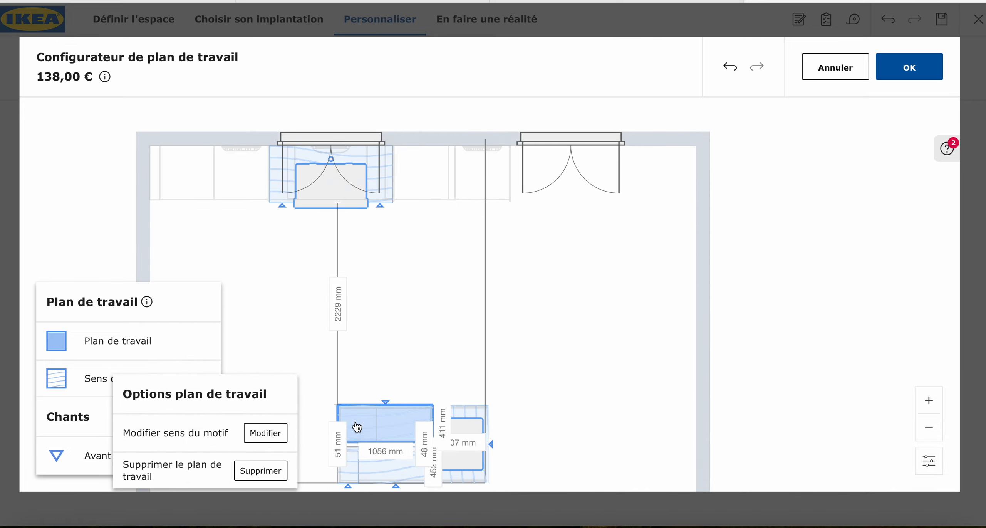
click(264, 469)
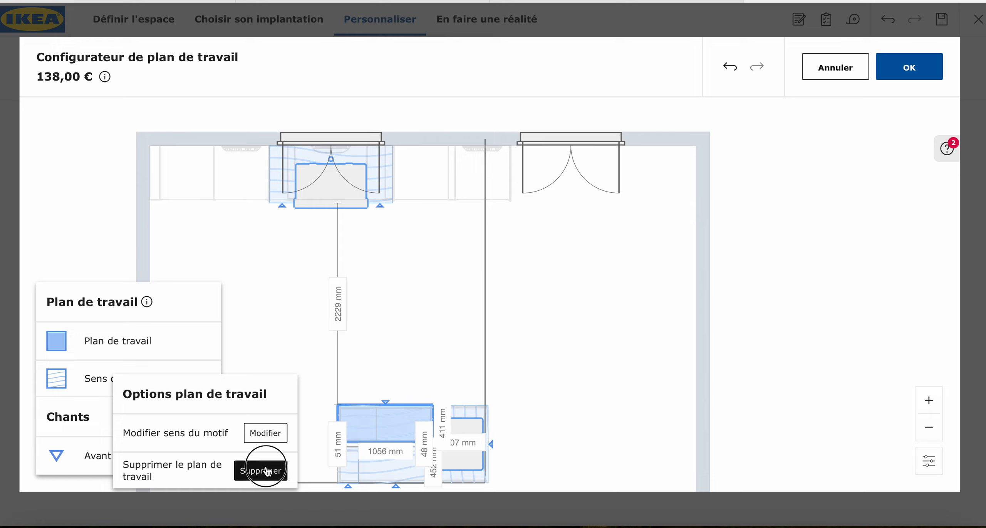
Delete the island's worktop pieces over the door cabinet and over the open base cabinet at its free end
click(388, 465)
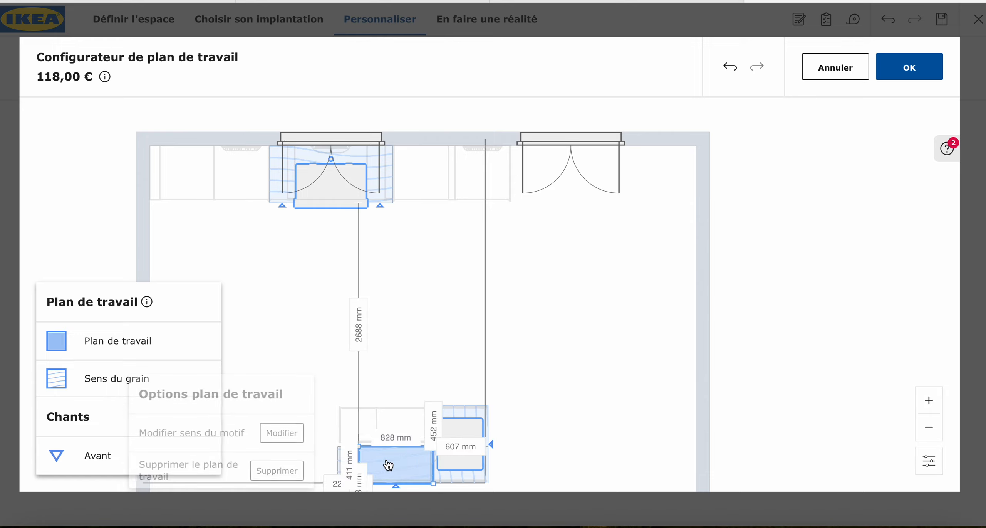
click(288, 463)
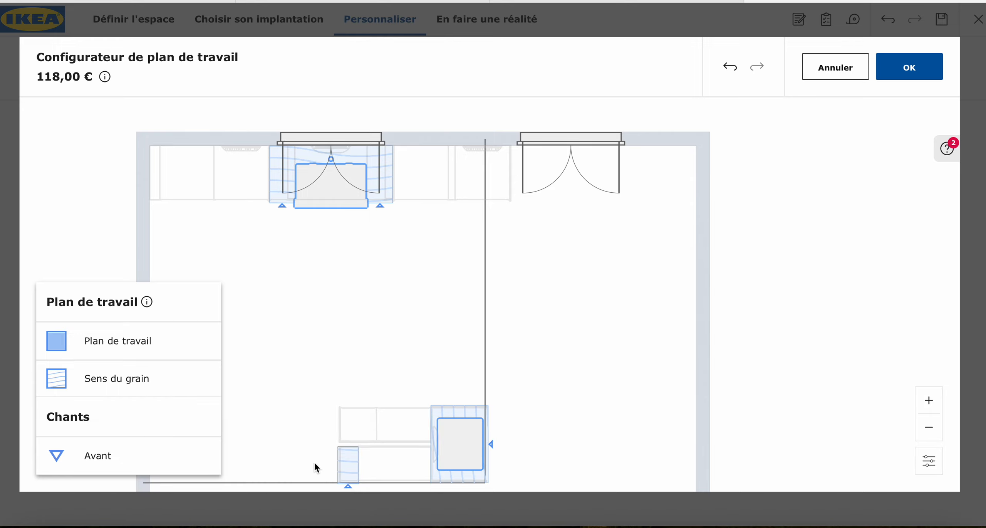
click(349, 465)
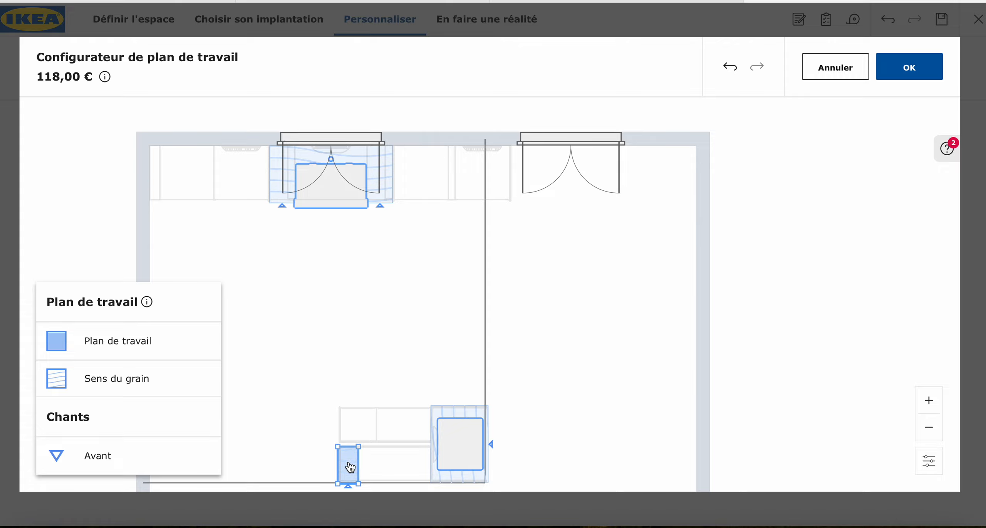
click(350, 467)
click(262, 468)
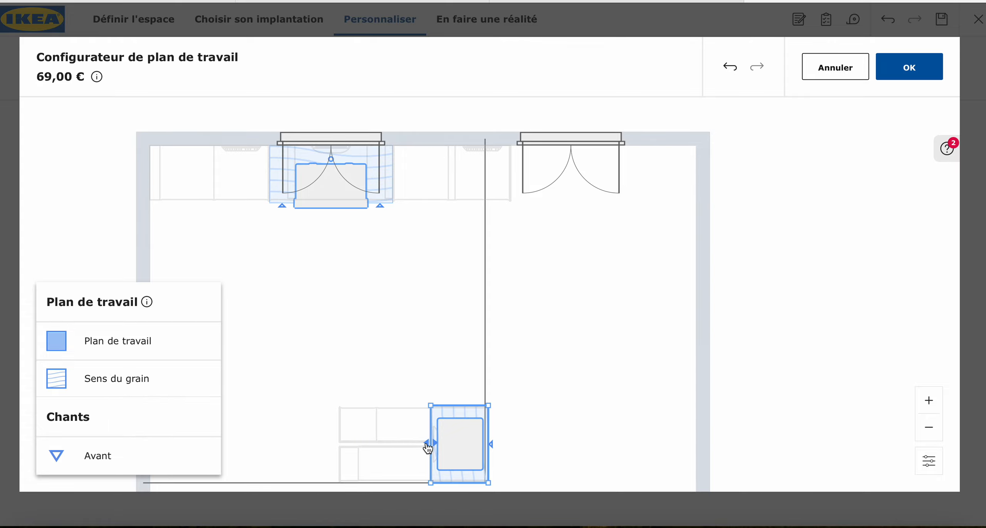
Stretch the hob cabinet's worktop across all the island cabinets with an overhang beyond their free end, and apply the change
drag(430, 446, 346, 442)
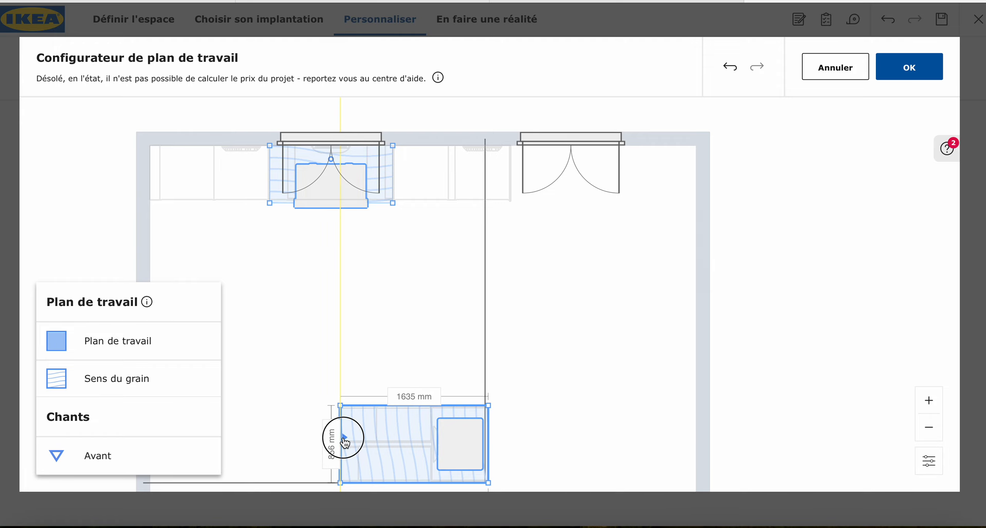
drag(345, 442, 314, 438)
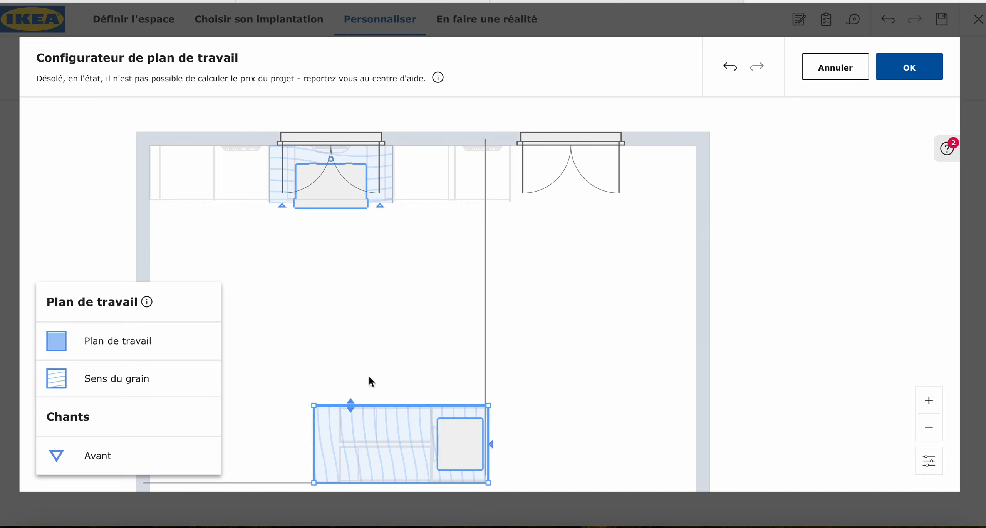
click(448, 296)
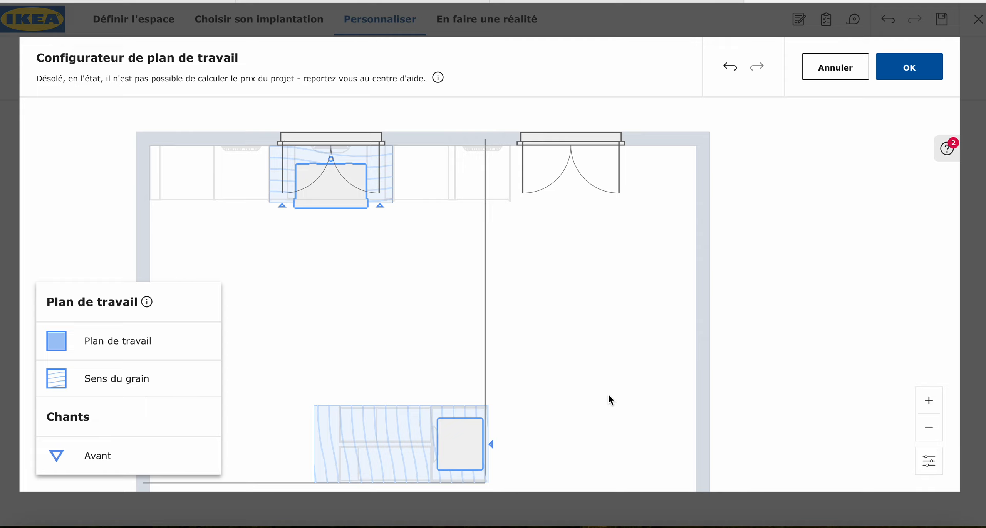
drag(316, 444, 288, 443)
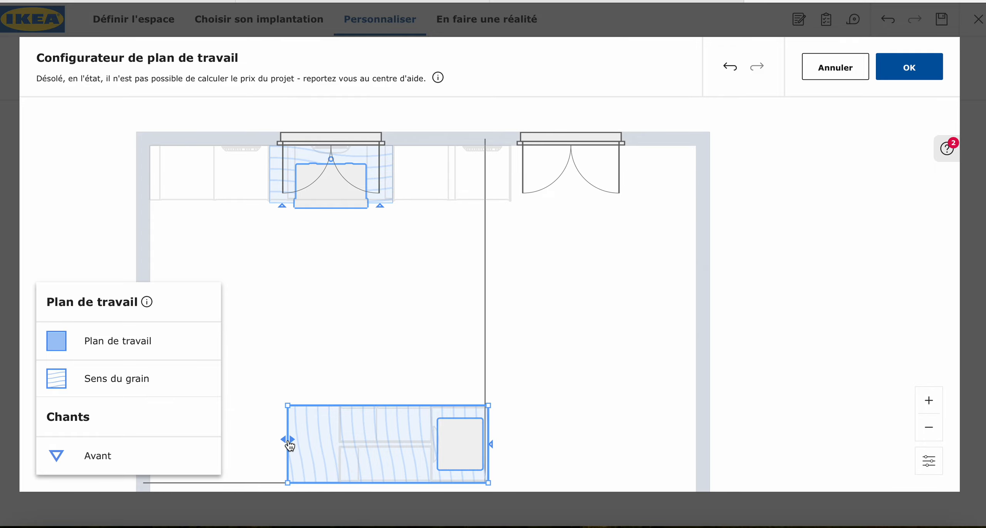
click(892, 74)
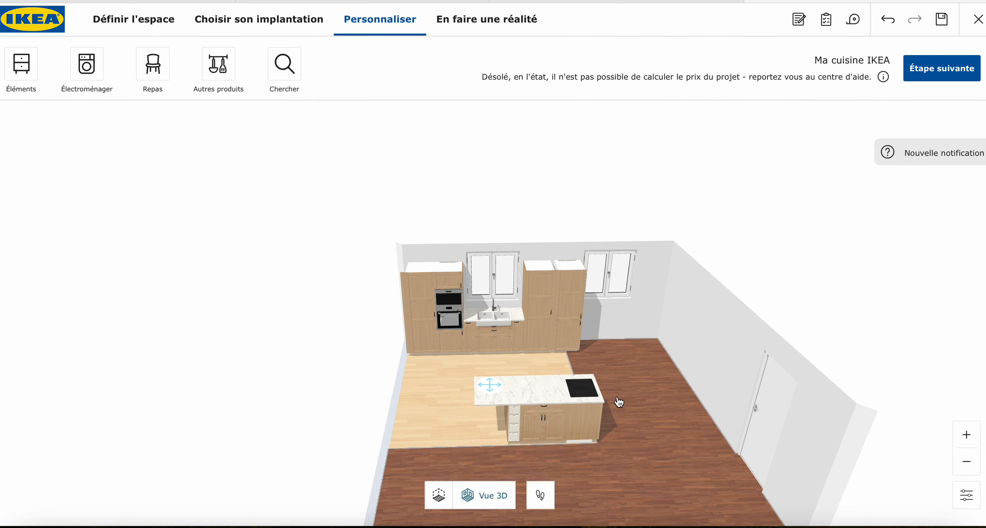
Add a freestanding base-cabinet filler (Fileur autoportant pour meubles bas) as a support under one outer corner of the island's overhang
drag(644, 409, 611, 425)
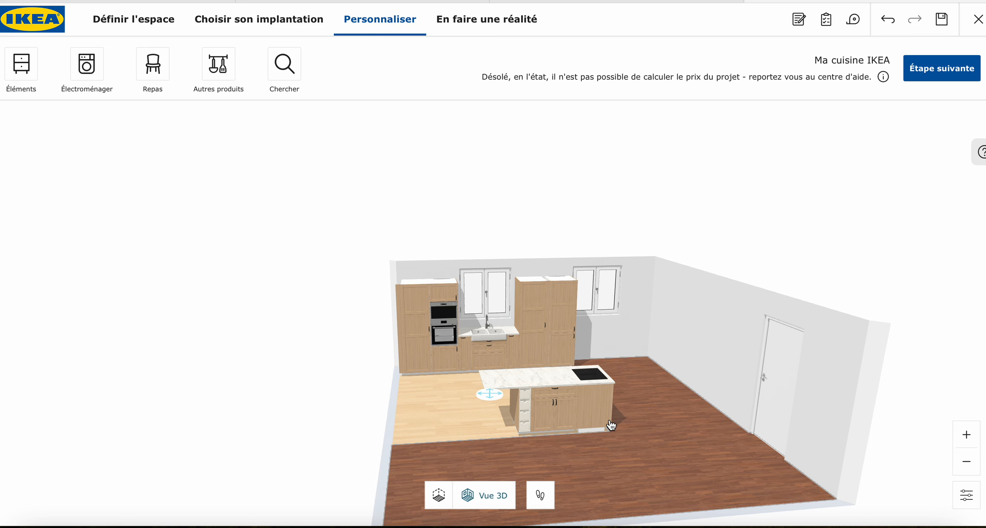
click(24, 82)
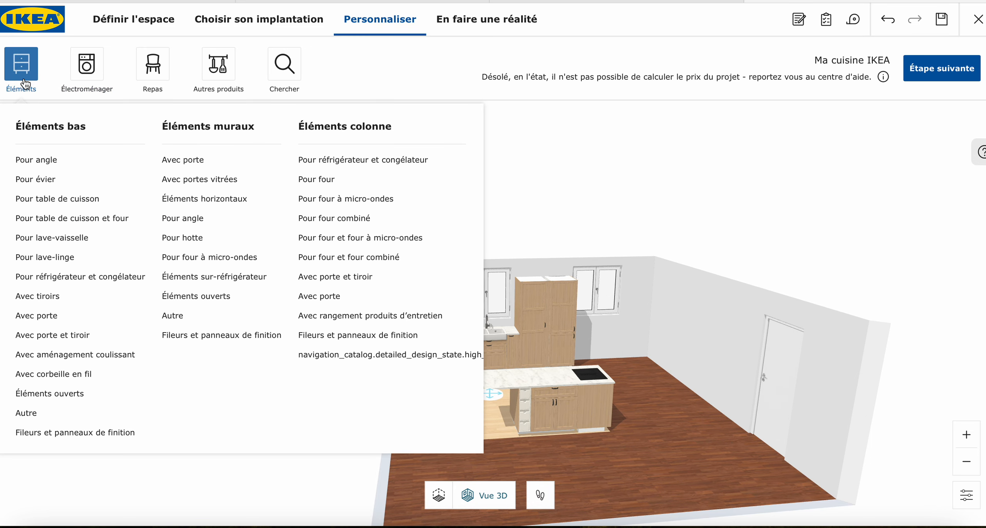
click(76, 433)
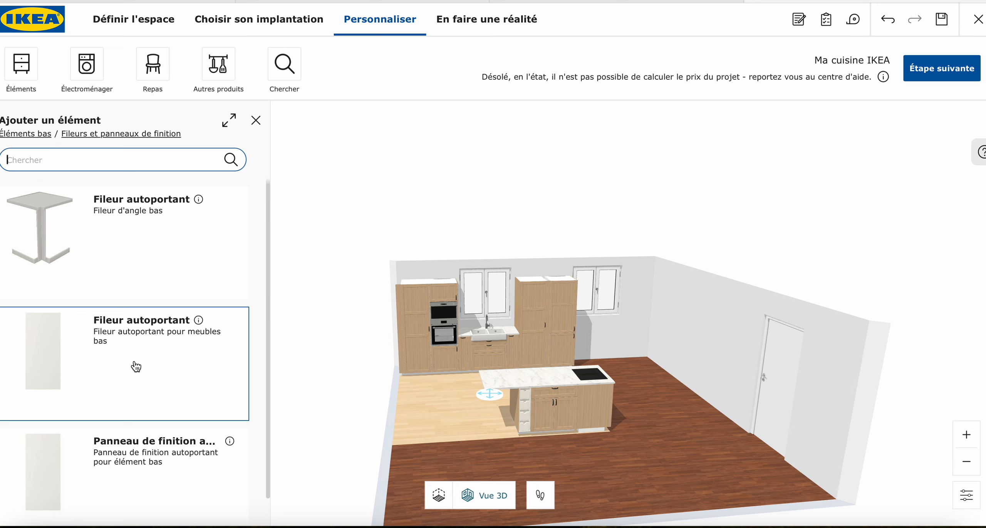
click(133, 350)
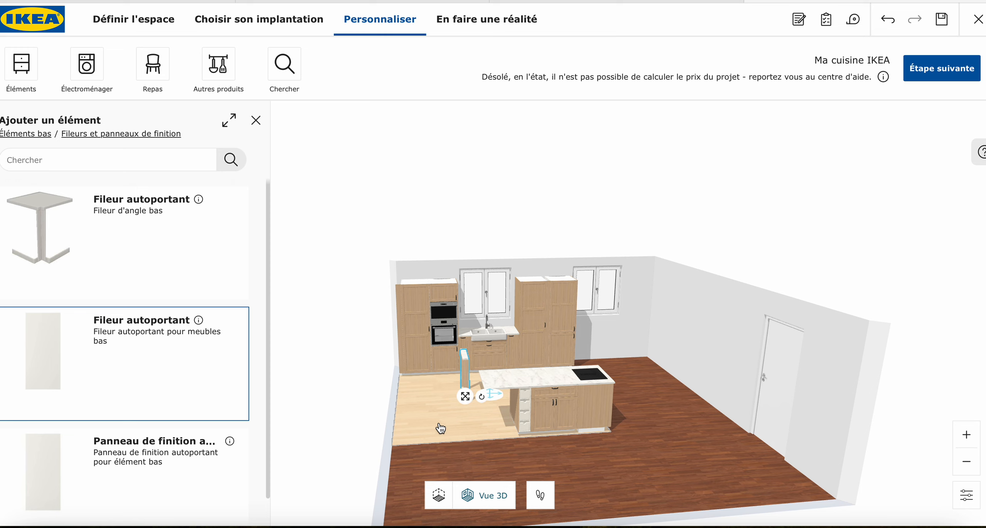
drag(465, 397, 503, 440)
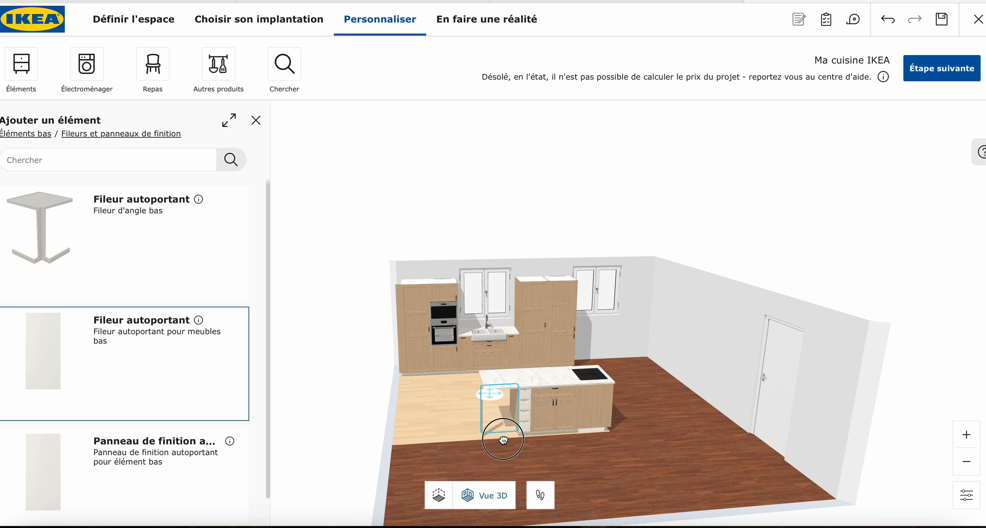
drag(432, 403, 520, 413)
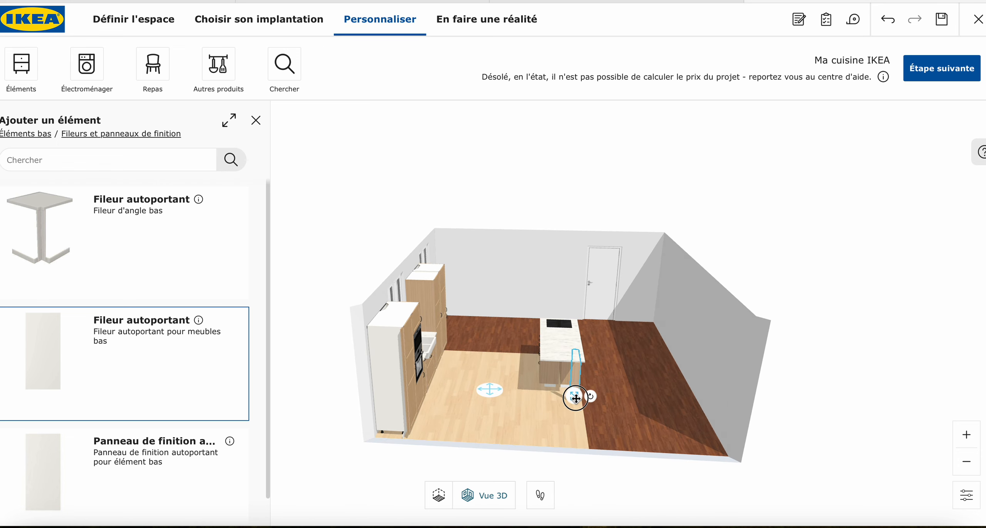
drag(576, 398, 578, 397)
click(254, 122)
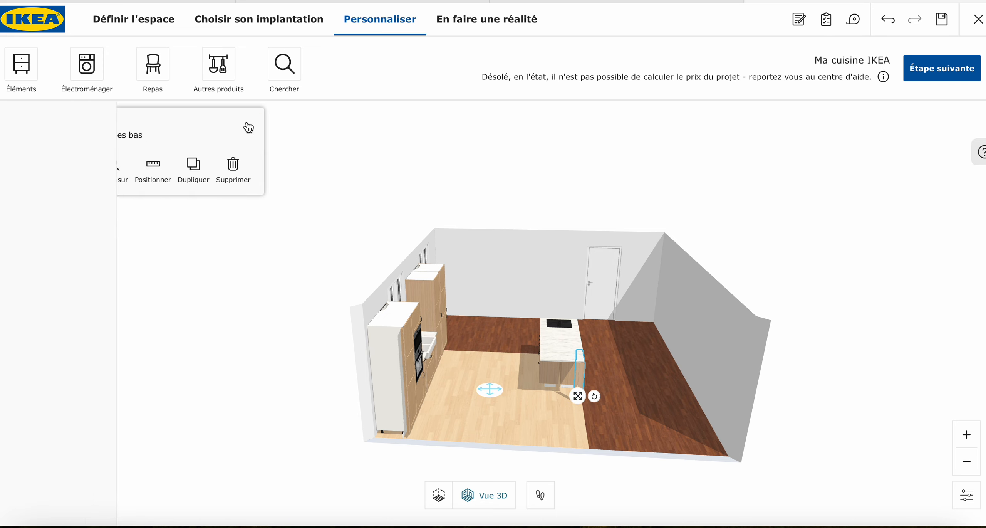
Duplicate the freestanding filler and place the two fillers under opposite outer corners of the island's overhanging worktop
click(193, 165)
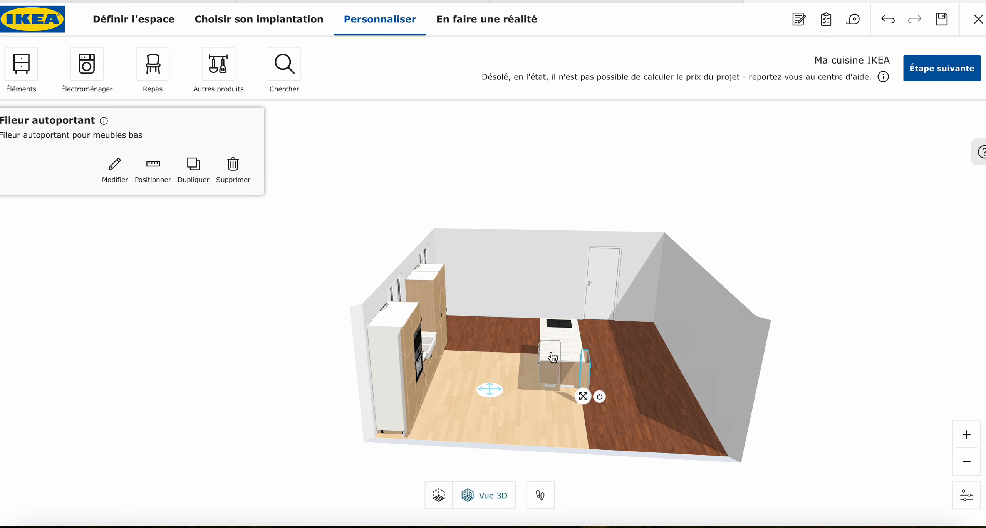
drag(582, 397, 480, 434)
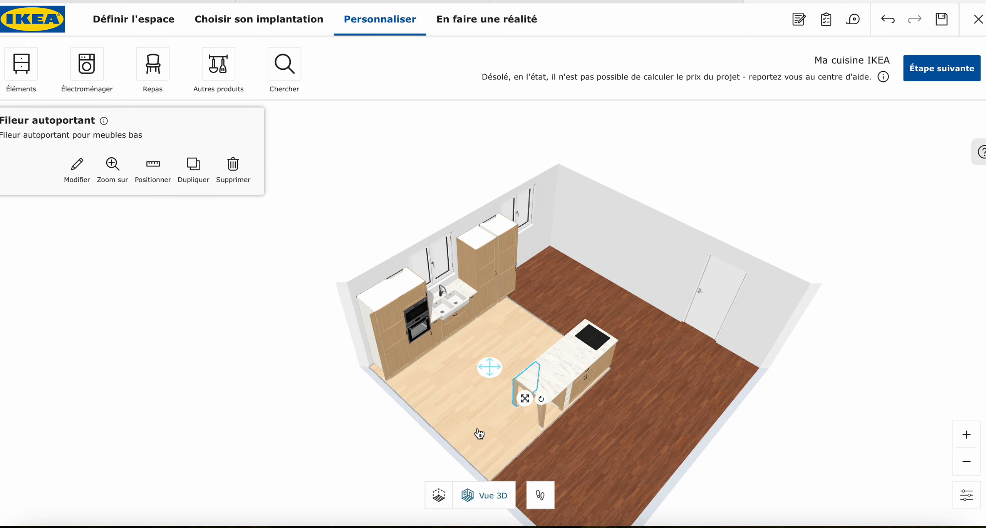
click(543, 424)
drag(544, 419, 643, 423)
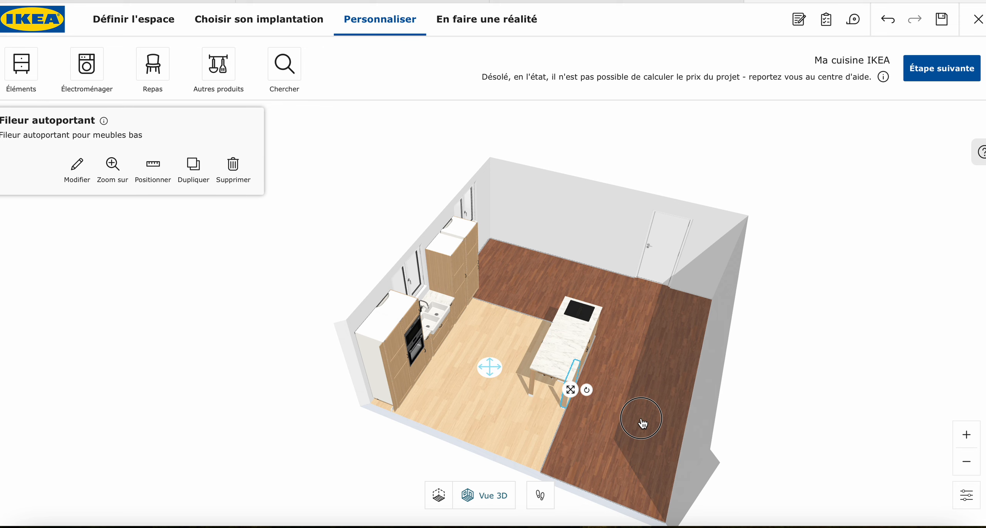
Reopen the EKBACKEN island worktop in the configurator, extend its free end slightly to cover the two fillers, and apply it
click(557, 364)
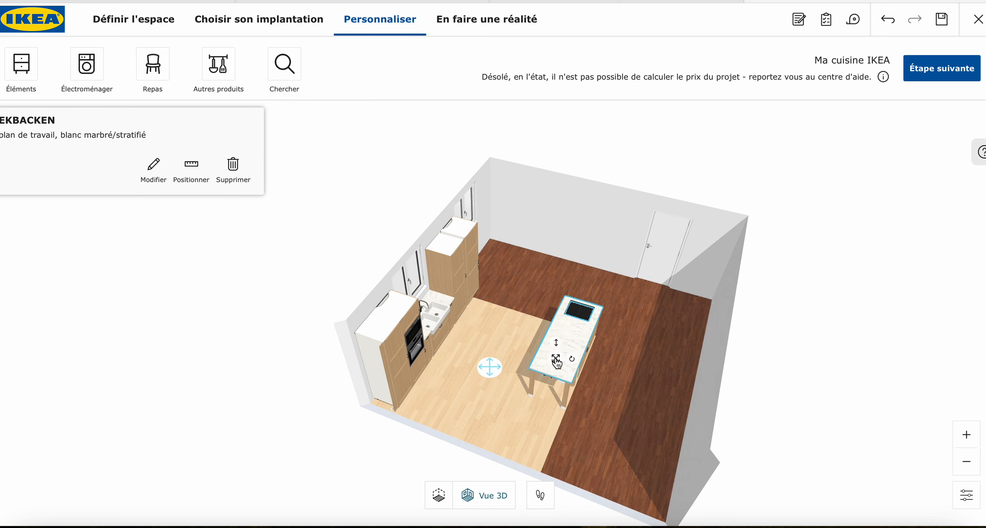
click(154, 170)
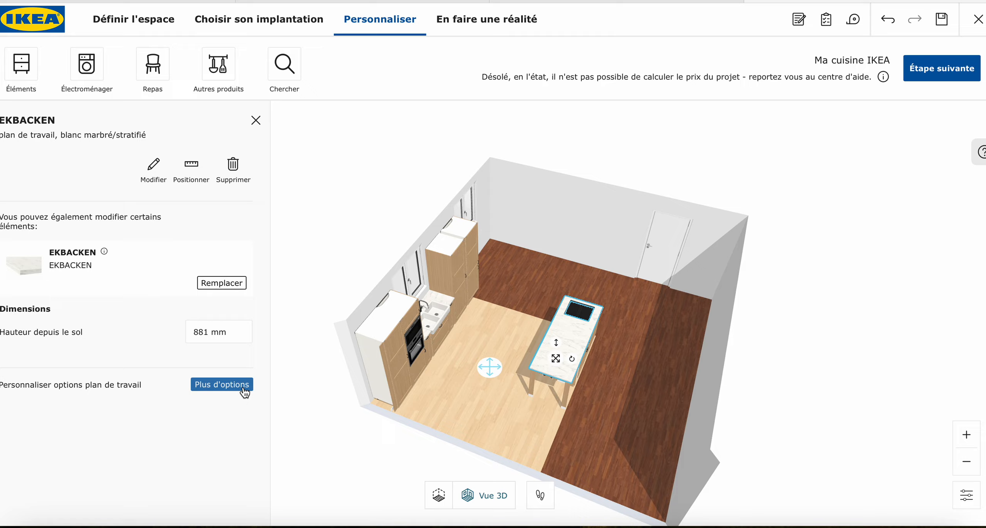
click(243, 387)
click(427, 308)
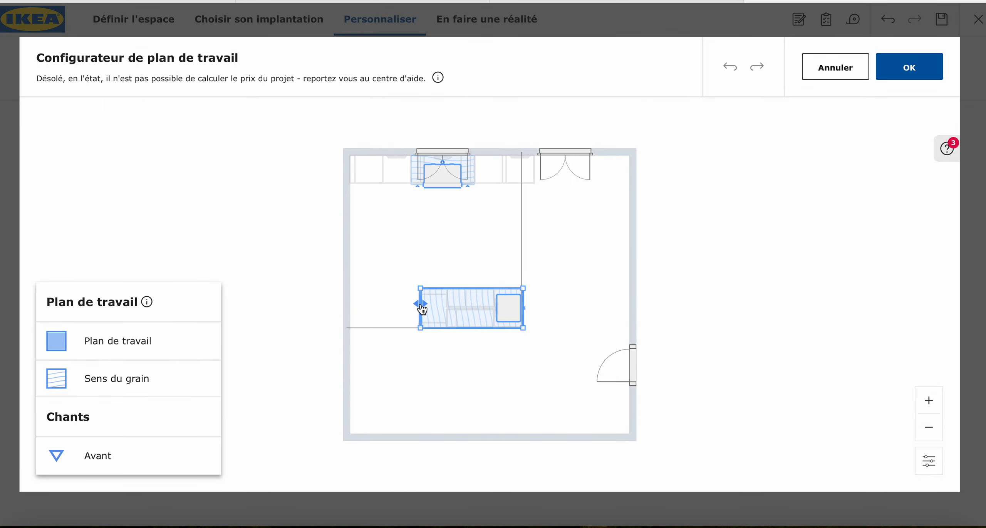
drag(422, 309, 419, 308)
scroll(421, 309, up, 5)
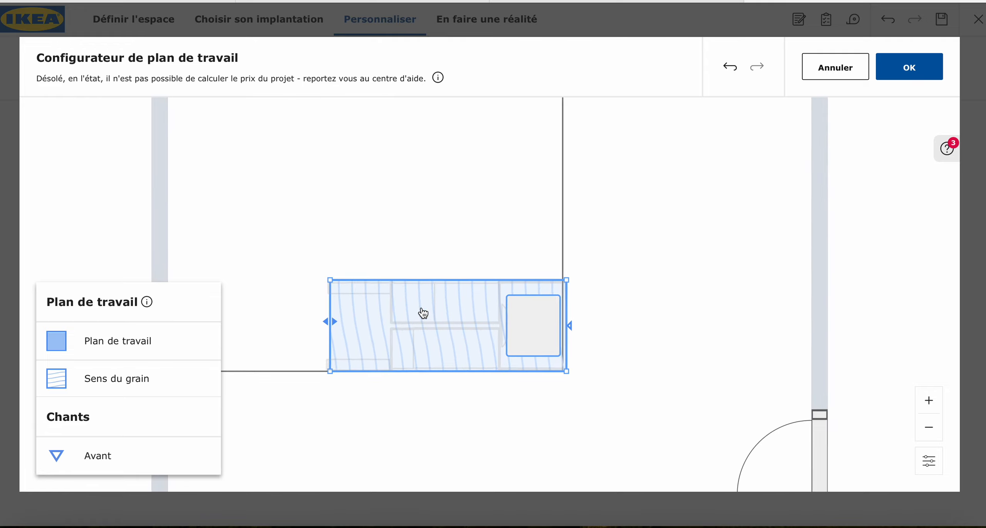
drag(330, 320, 327, 319)
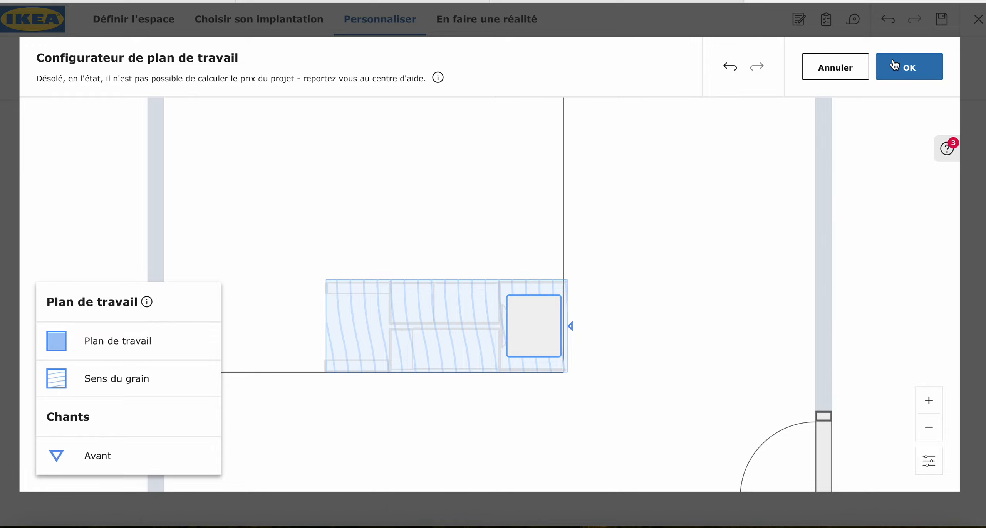
click(895, 73)
Add a freestanding base-cabinet finishing panel (Panneau de finition autoportant pour élément bas) to the kitchen
drag(580, 401, 665, 375)
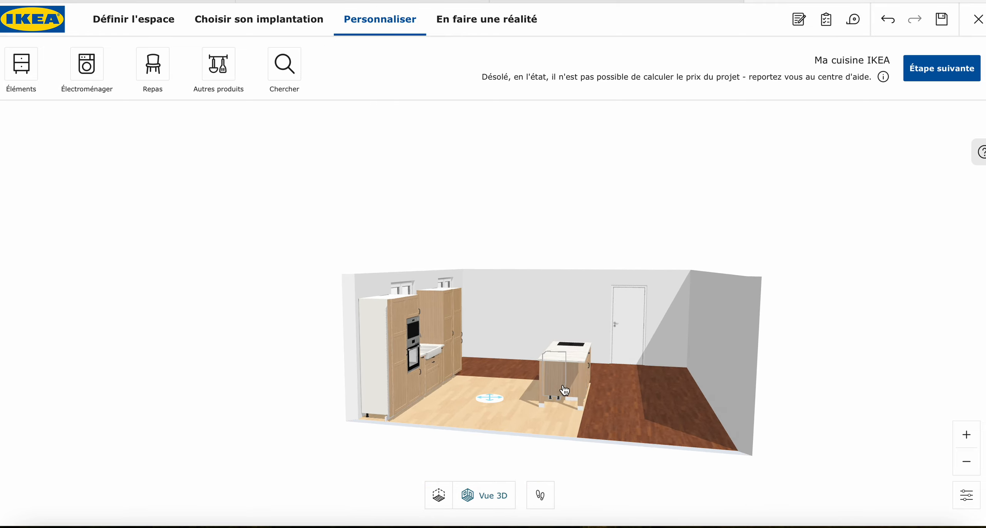
scroll(568, 388, up, 5)
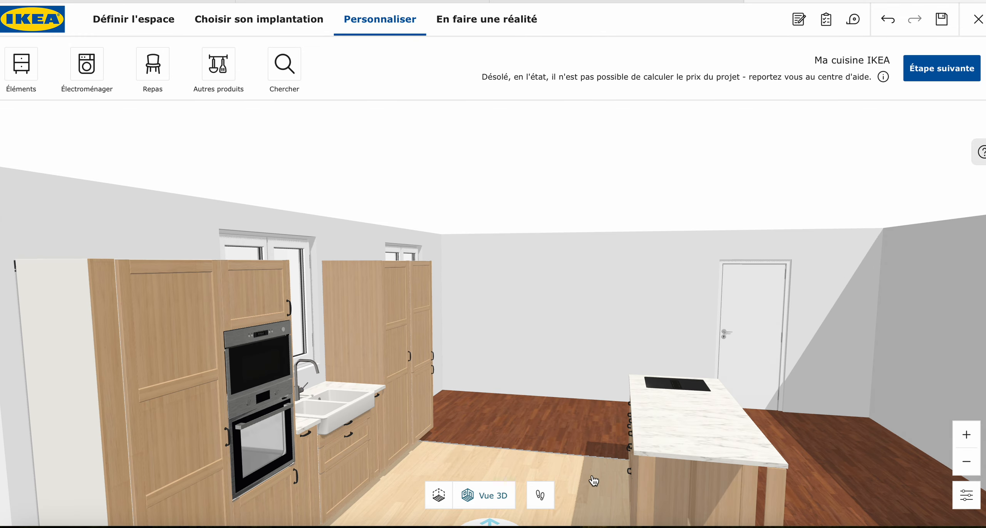
drag(595, 475, 583, 452)
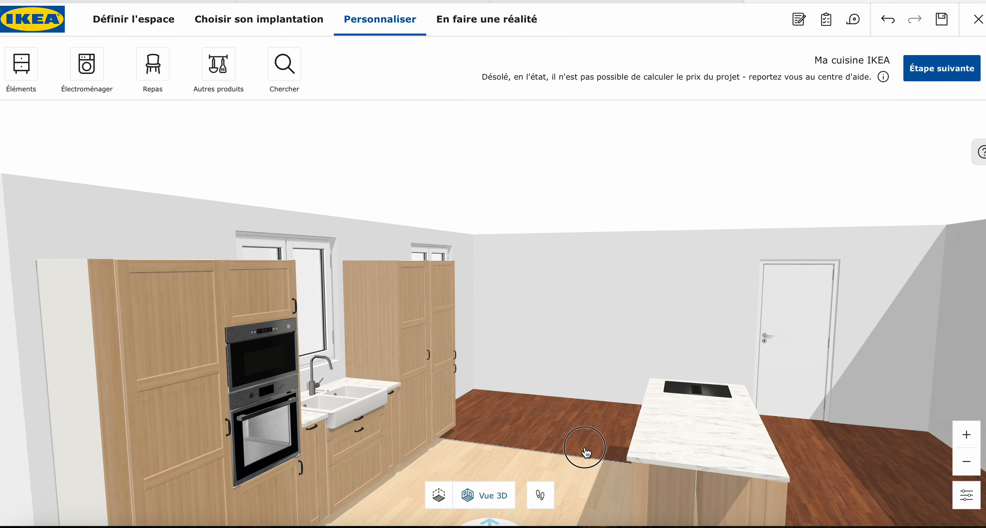
click(585, 453)
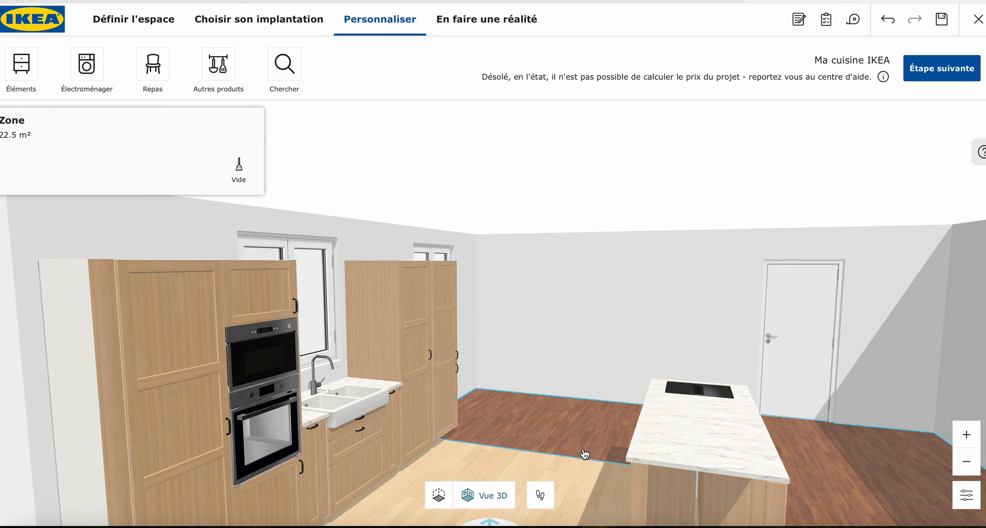
click(693, 502)
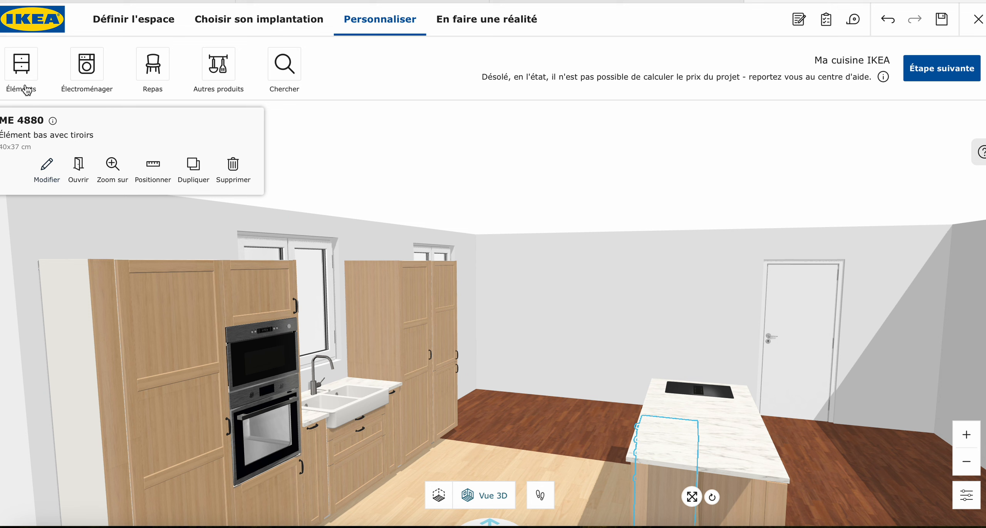
click(22, 62)
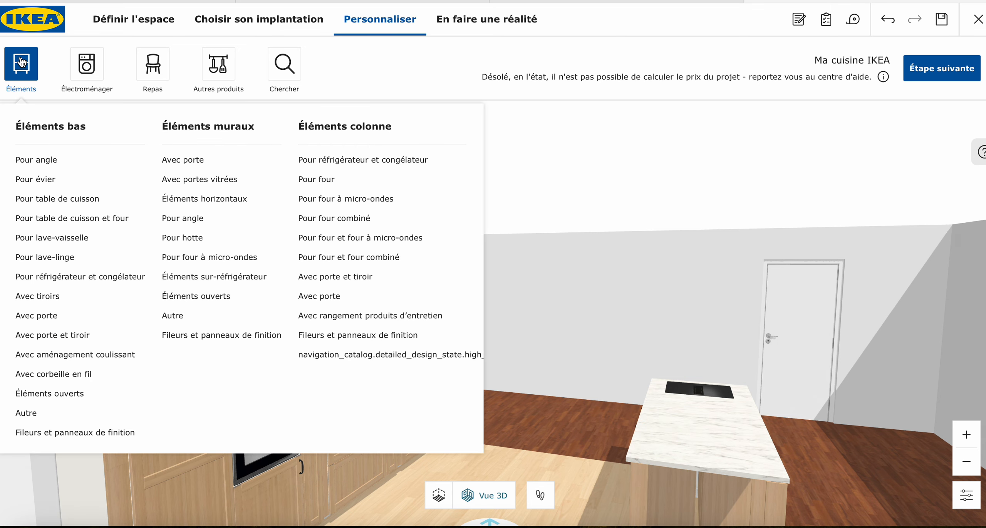
click(99, 434)
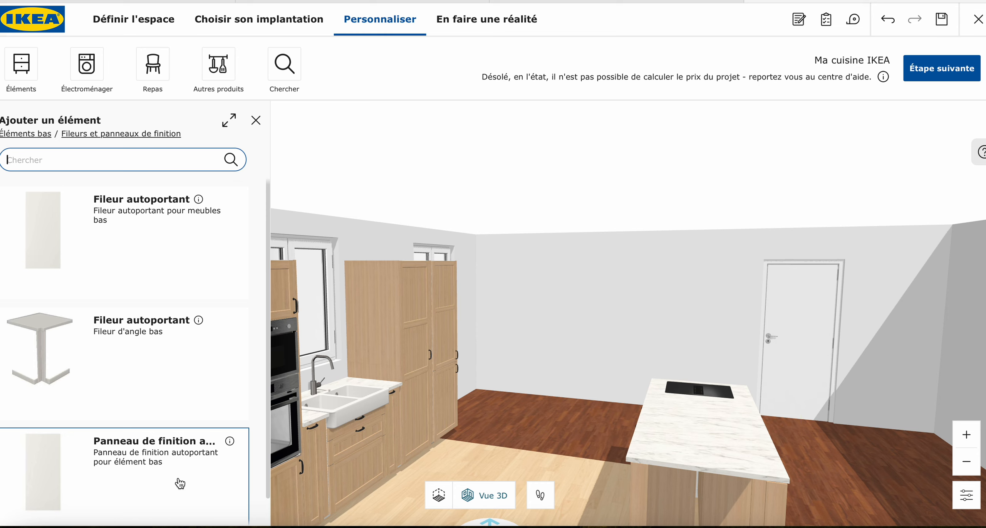
click(180, 483)
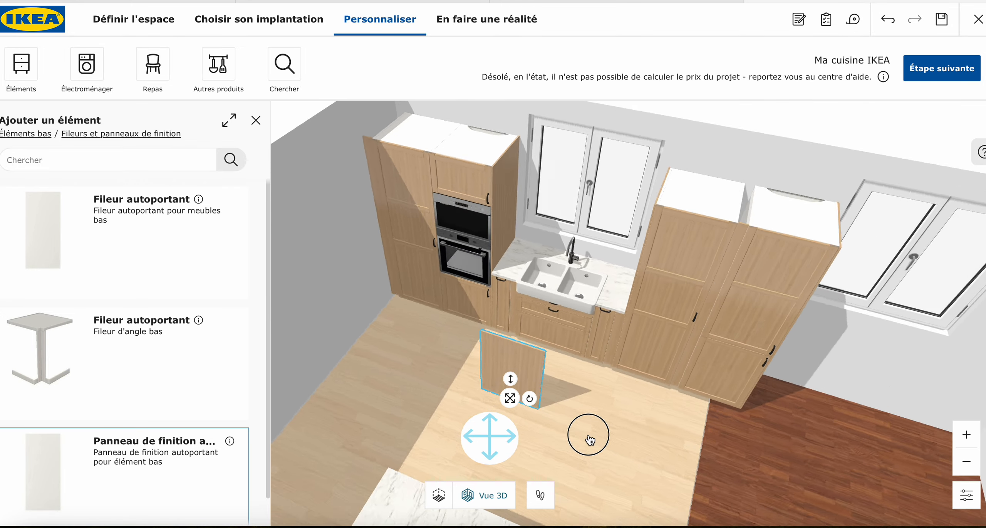
Move the EKBACKEN worktop off the island onto clear floor and bring the freestanding finishing panel beside the island's open end
drag(589, 440, 396, 457)
drag(476, 269, 566, 151)
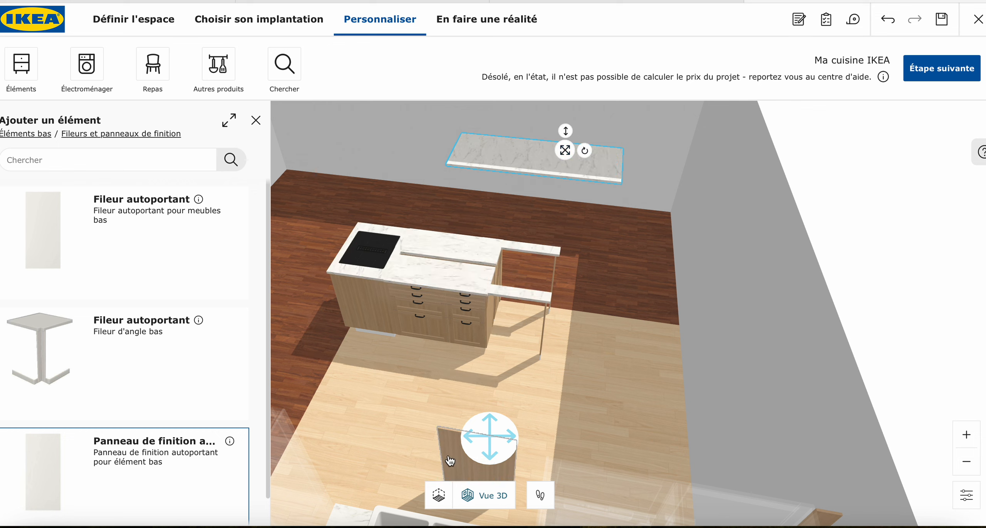
click(481, 460)
drag(451, 455, 488, 290)
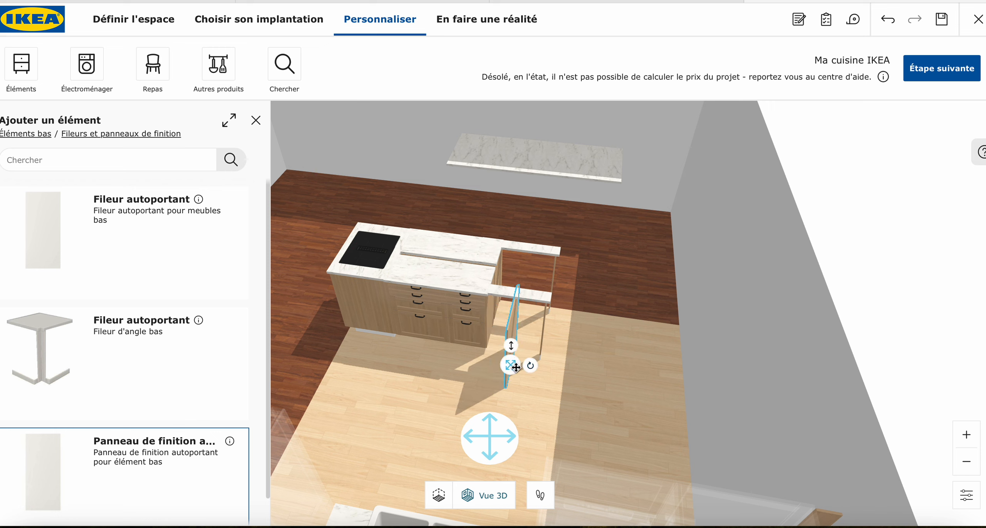
mouse_move(517, 368)
mouse_down()
mouse_move(489, 336)
mouse_move(514, 368)
mouse_up()
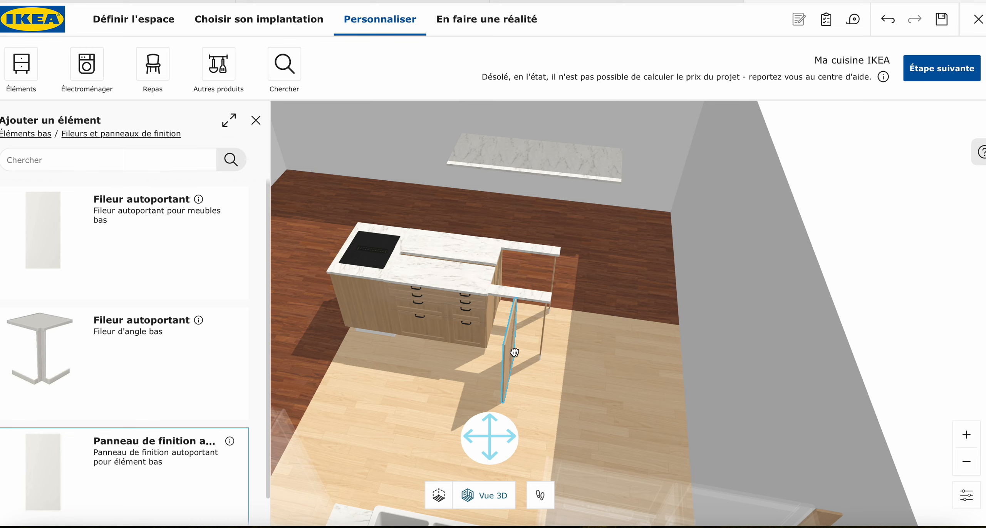
Move both freestanding fillers away from the island to clear space at its end for the finishing panel
click(528, 300)
drag(528, 300, 603, 318)
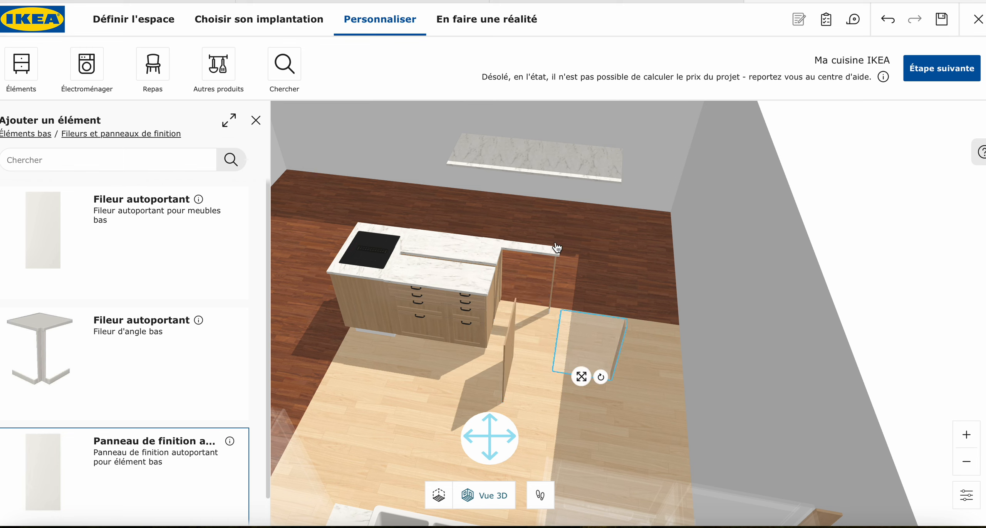
click(557, 248)
drag(558, 247, 616, 255)
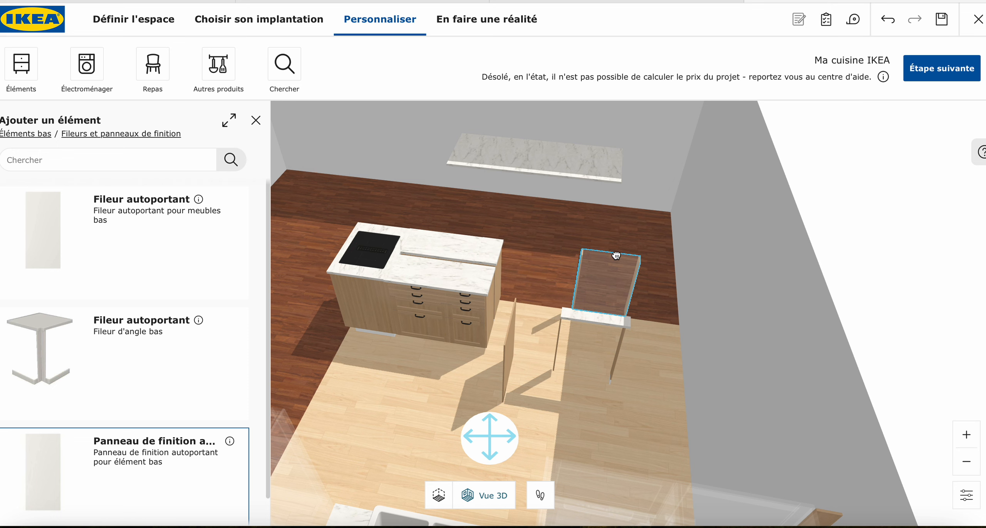
Place the freestanding finishing panel flush against the end of the island's cabinets on the overhang side
click(509, 359)
drag(601, 426, 505, 408)
drag(544, 372, 574, 321)
drag(674, 307, 632, 326)
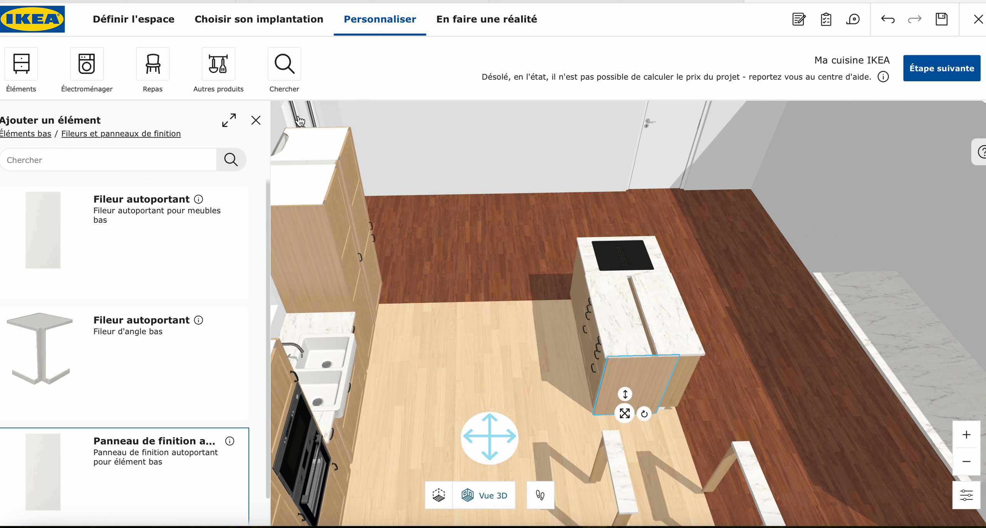
Try to set the island finishing panel's depth (Profondeur) to 800 mm
click(256, 122)
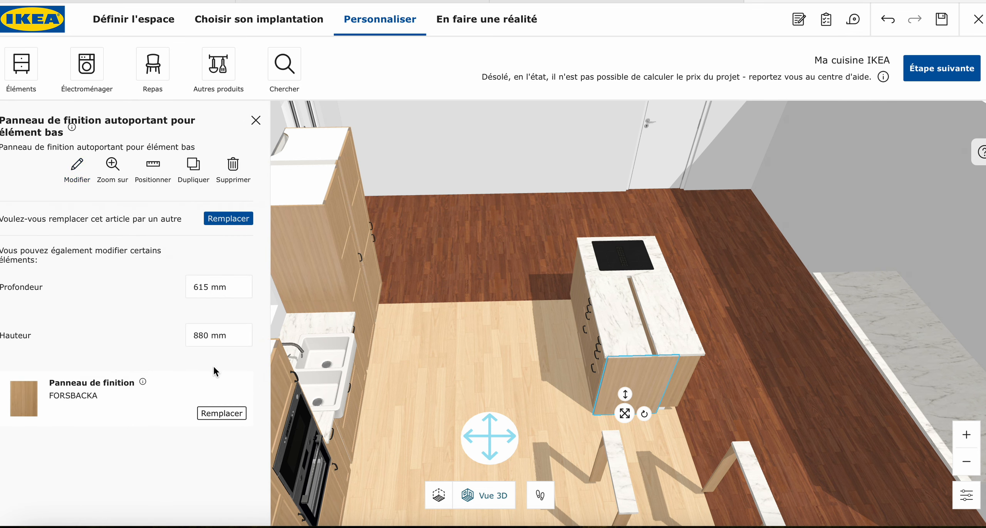
click(208, 287)
drag(208, 288, 200, 287)
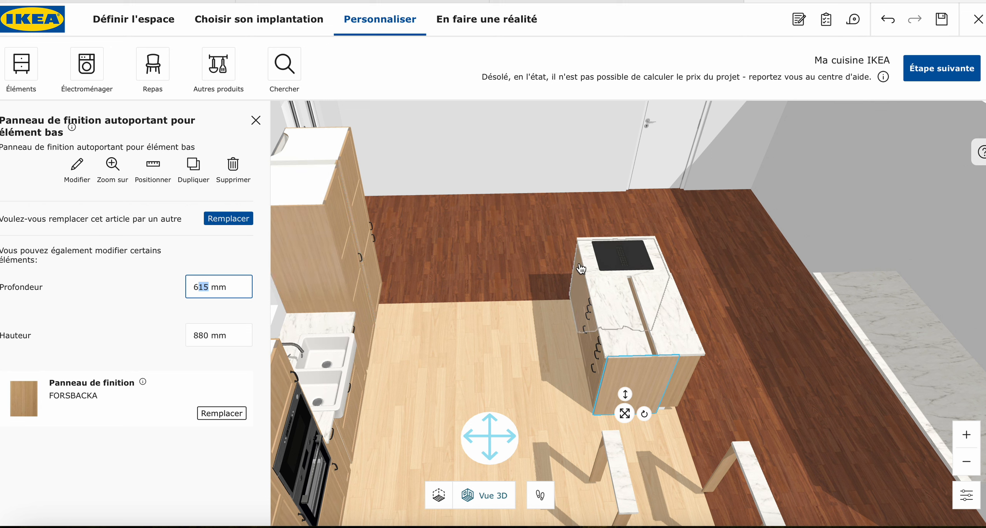
key(BackSpace)
key(BackSpace)
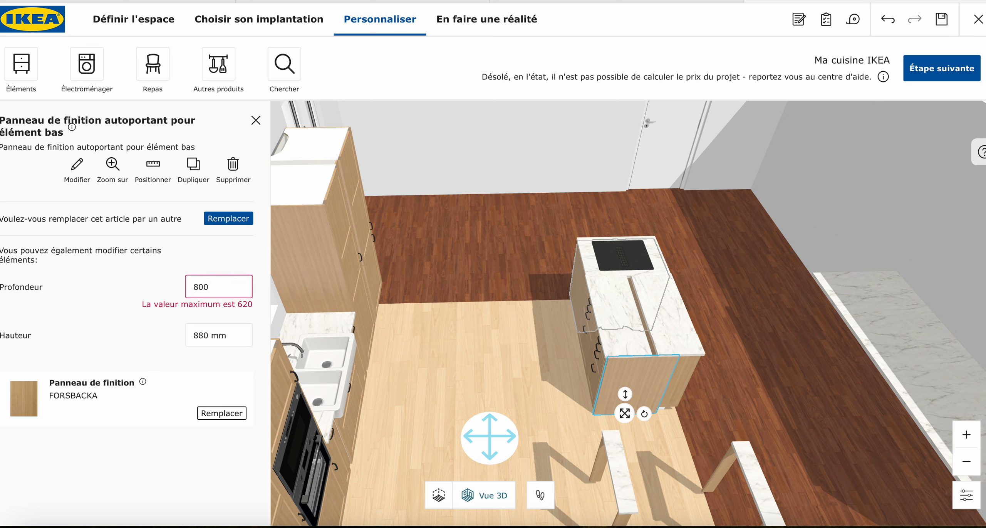
click(749, 345)
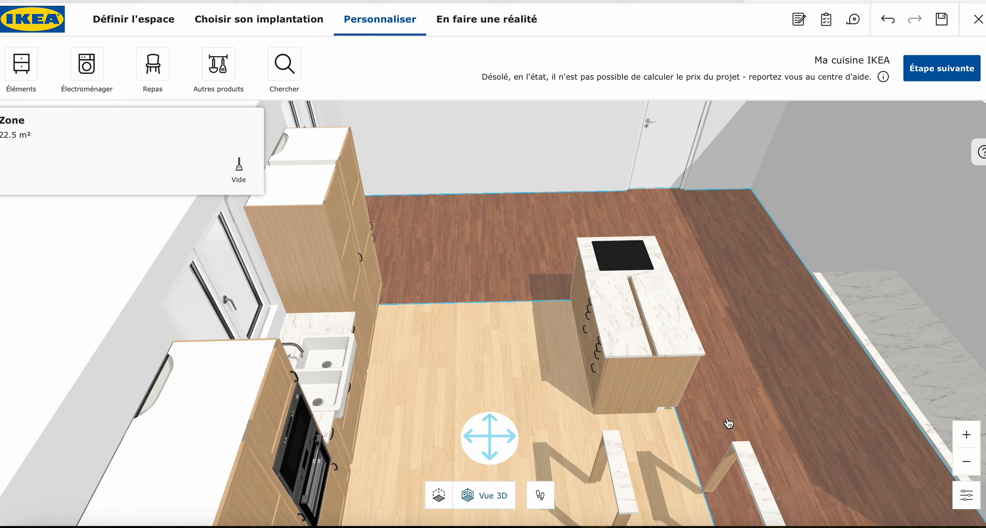
Move the EKBACKEN worktop from the floor back onto the island cabinets, overhanging the end with the finishing panel
drag(700, 429, 746, 501)
click(690, 509)
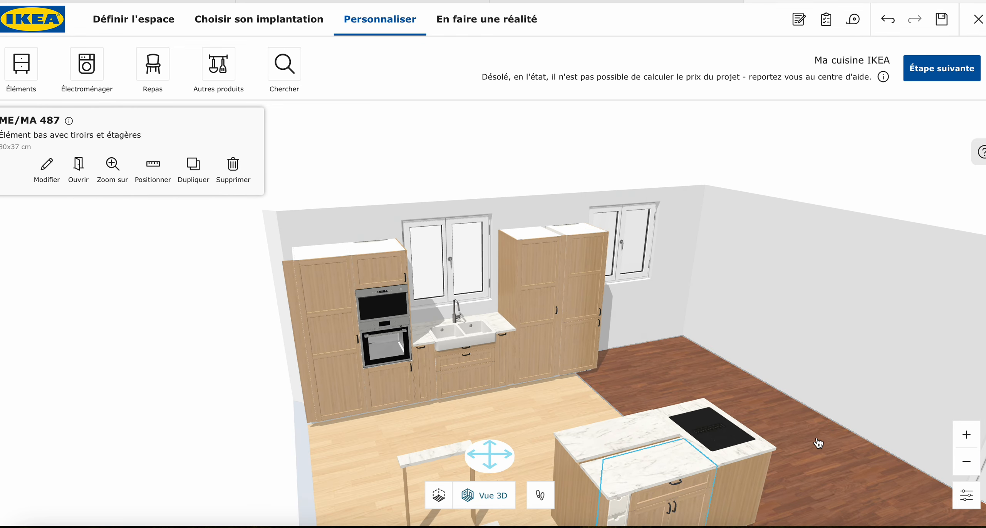
drag(819, 443, 803, 453)
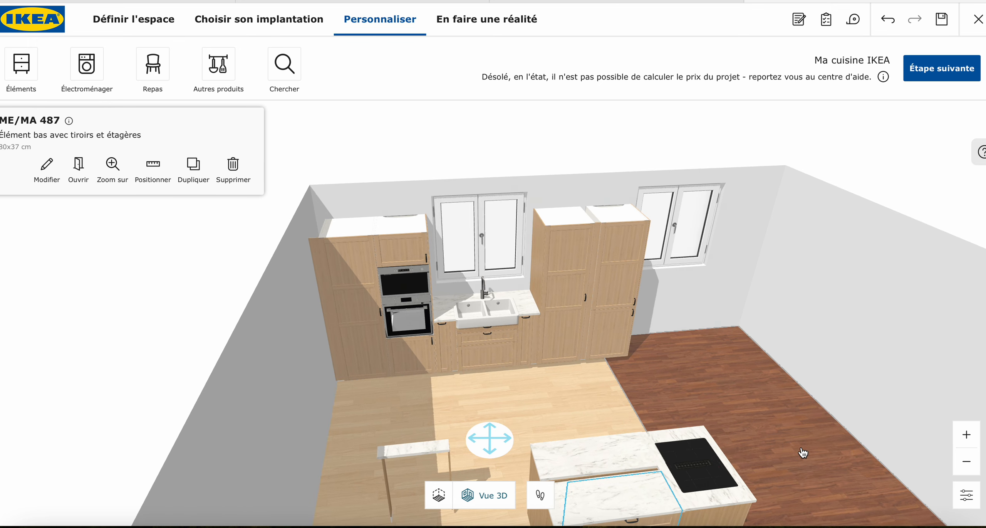
scroll(803, 453, down, 5)
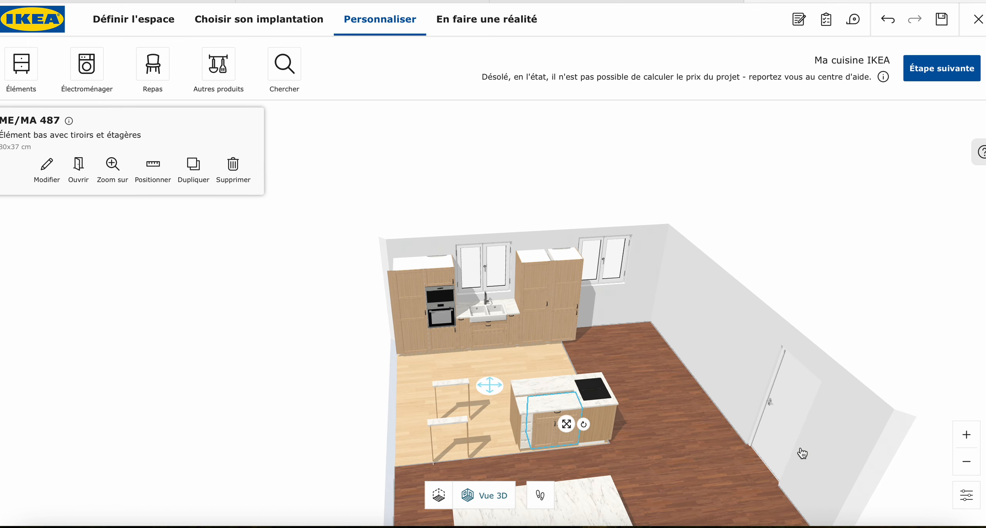
scroll(802, 453, down, 1)
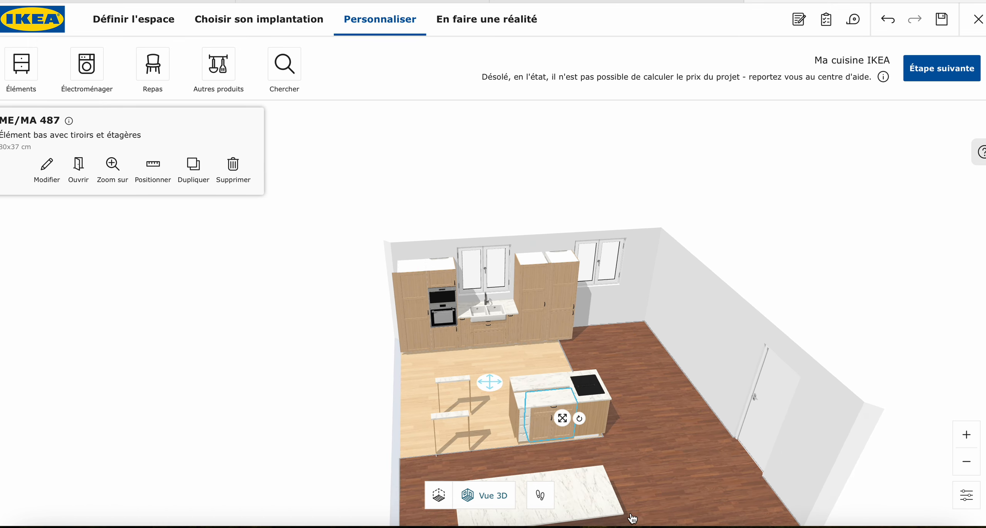
drag(576, 511, 579, 394)
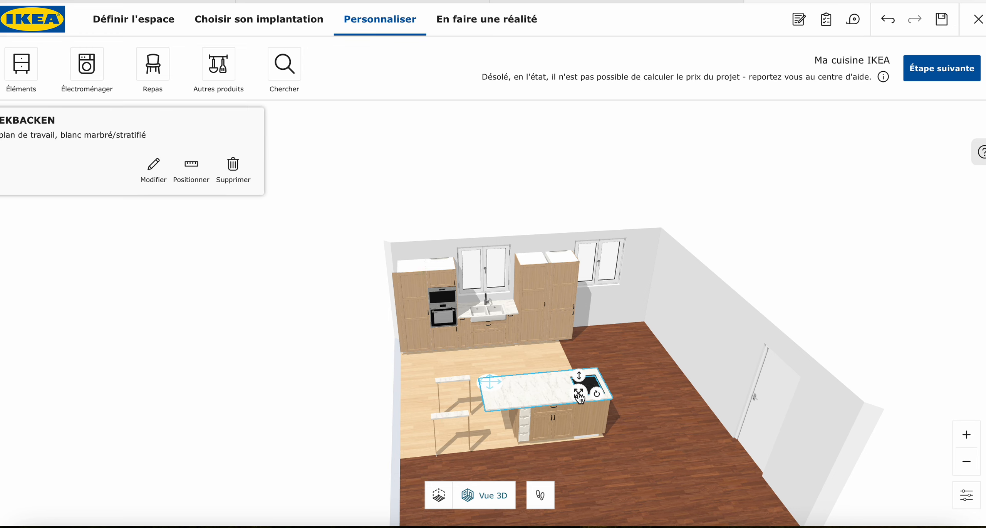
Move the two freestanding fillers back under the outer corners of the island worktop's overhang
click(663, 405)
click(459, 427)
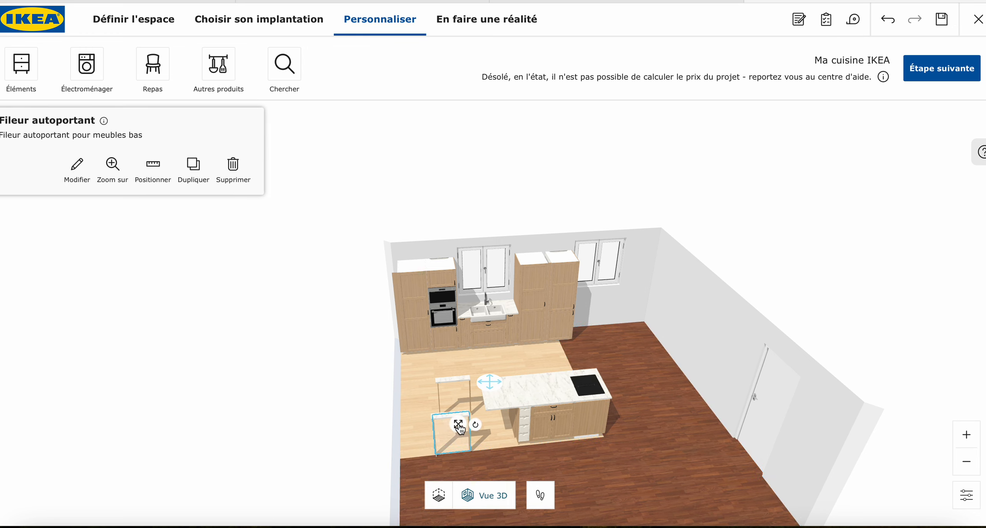
drag(459, 426, 508, 417)
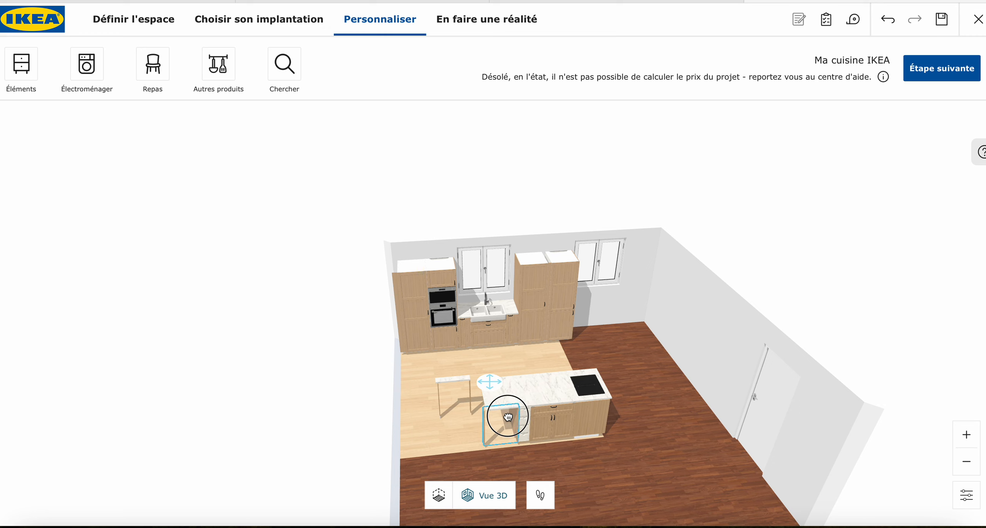
click(453, 388)
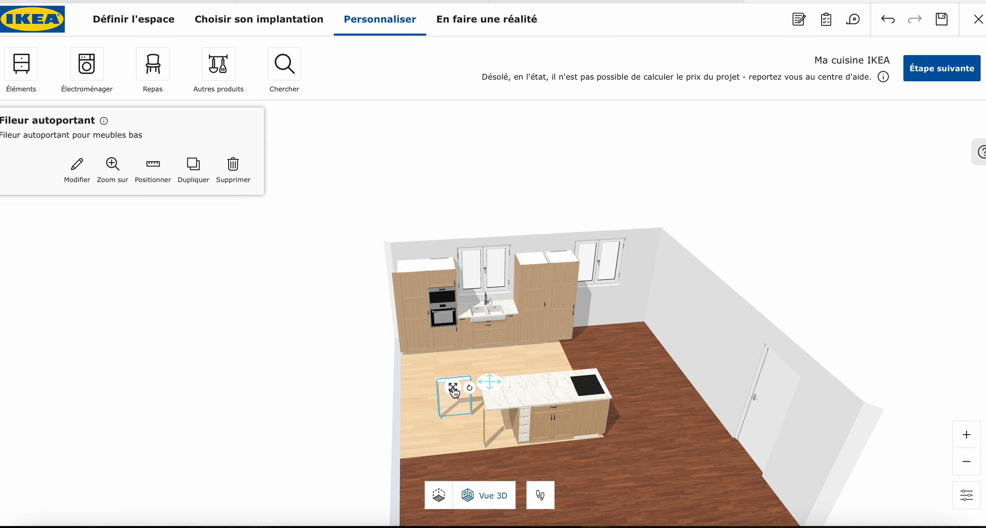
drag(453, 388, 499, 388)
drag(440, 397, 541, 384)
click(650, 379)
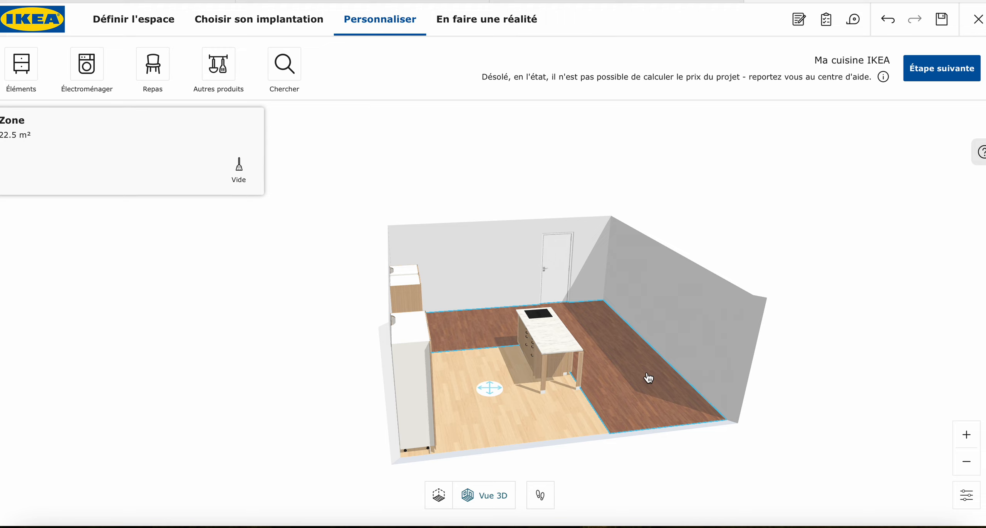
Review the components of the island's ME/MA 487 base cabinet and open its FÖRBÄTTRA legs and plinths (Pieds et plinthes) options
drag(645, 381, 555, 379)
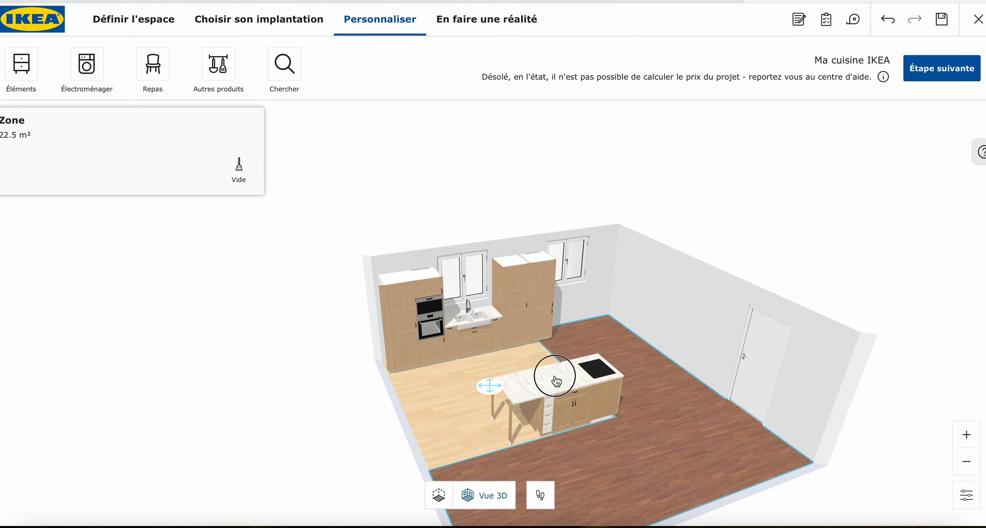
click(586, 404)
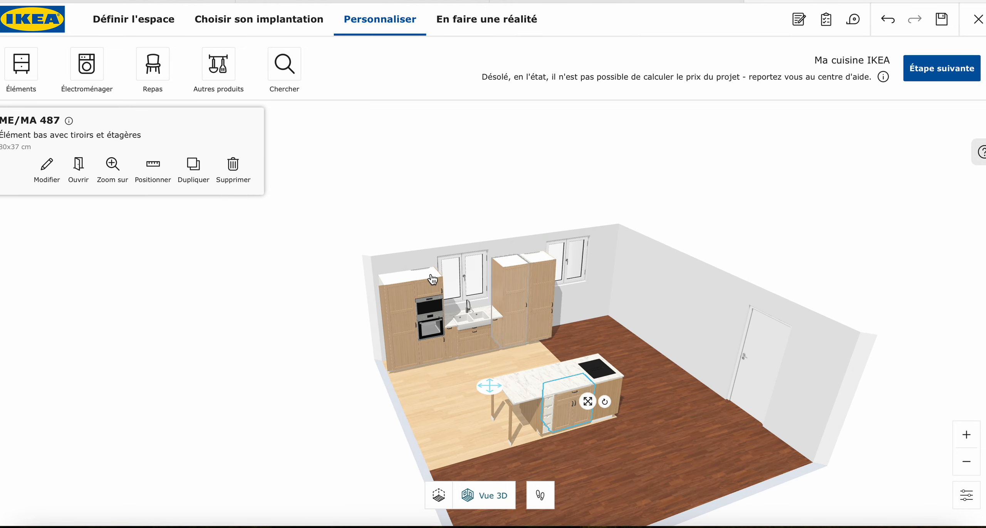
click(47, 169)
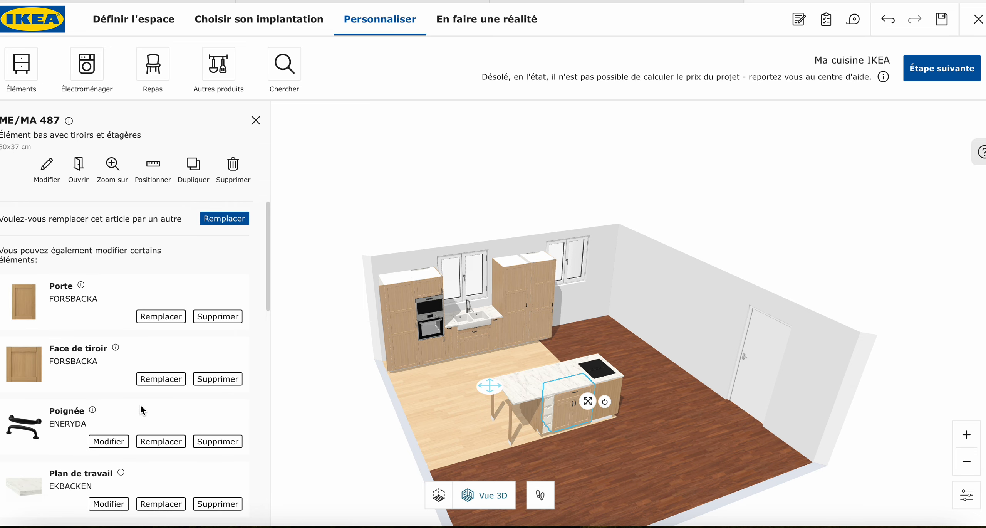
scroll(141, 404, down, 8)
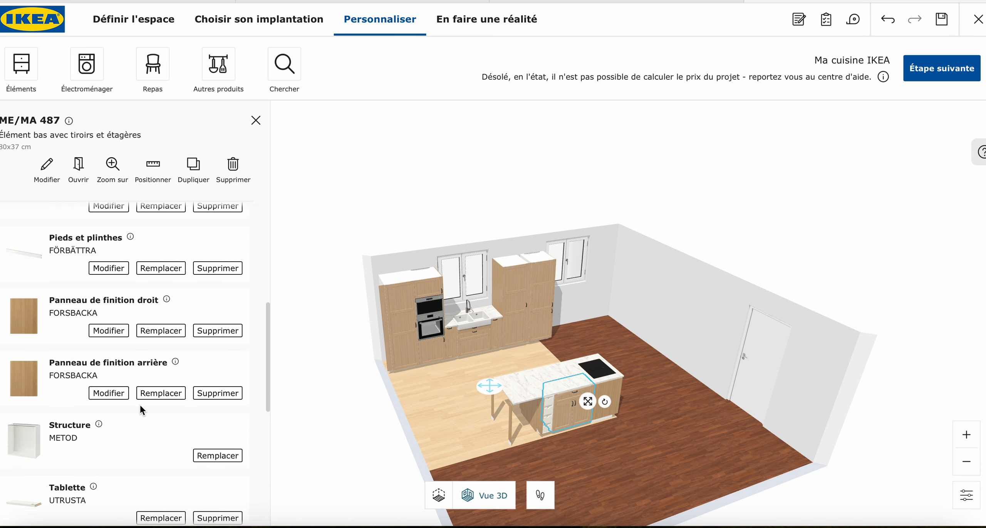
scroll(139, 404, down, 3)
scroll(141, 405, up, 3)
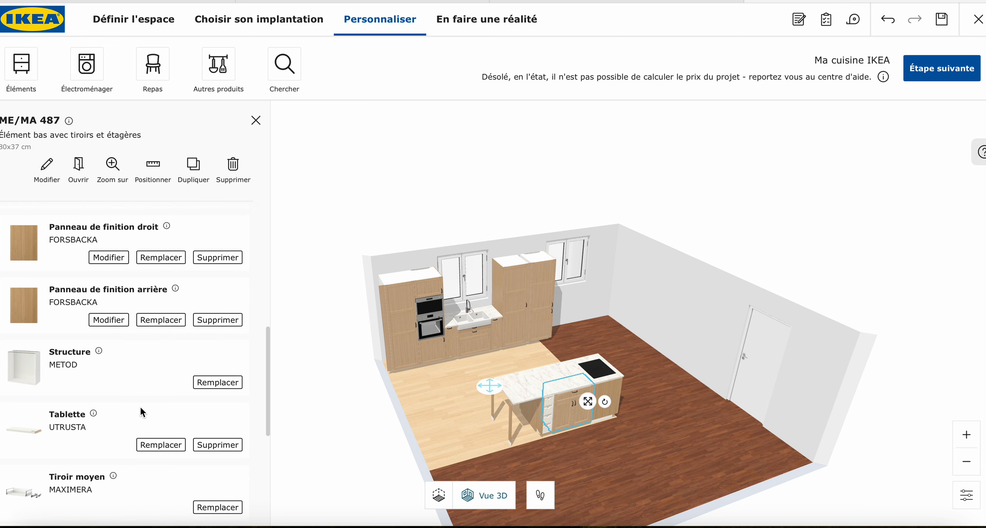
scroll(140, 405, up, 1)
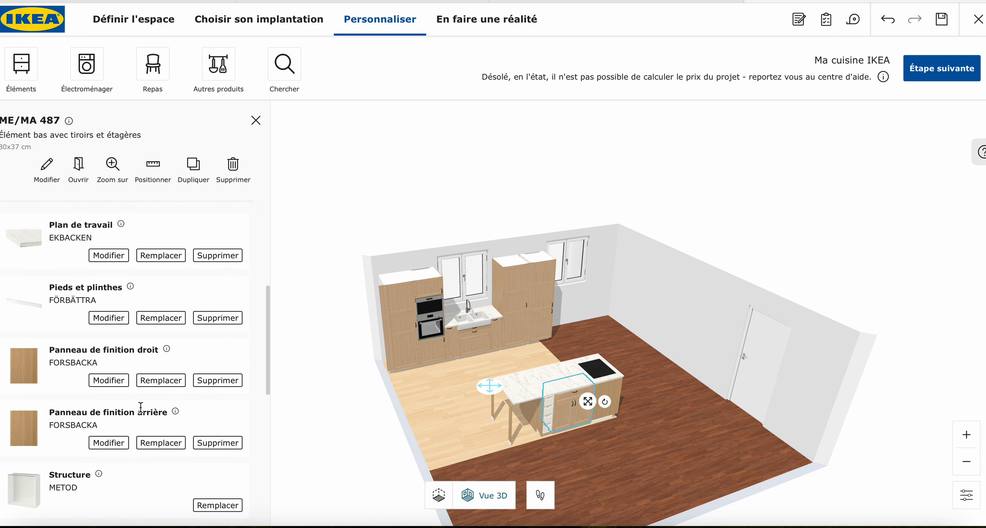
click(109, 318)
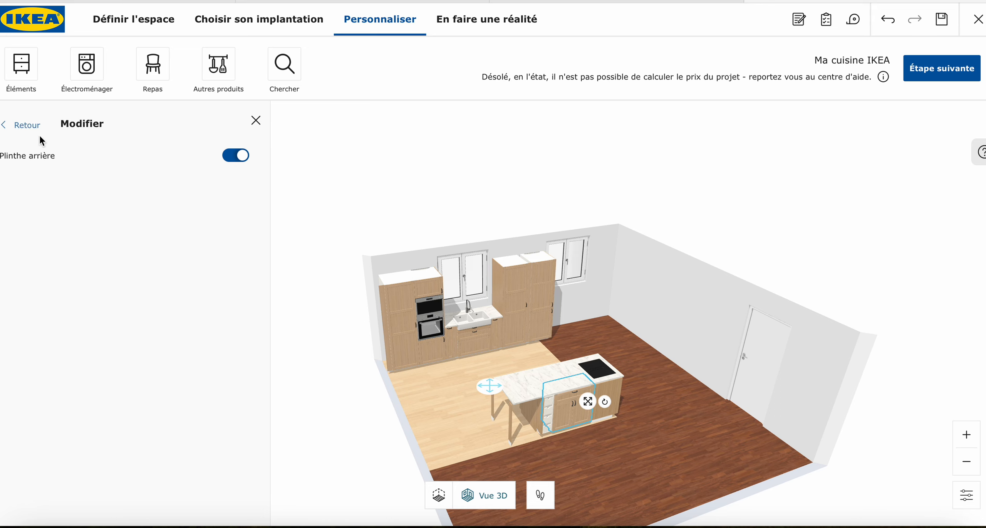
Set the 3D view's viewpoint height (Hauteur du point de vue) to Sol, facing the island
scroll(548, 482, up, 5)
drag(585, 498, 633, 452)
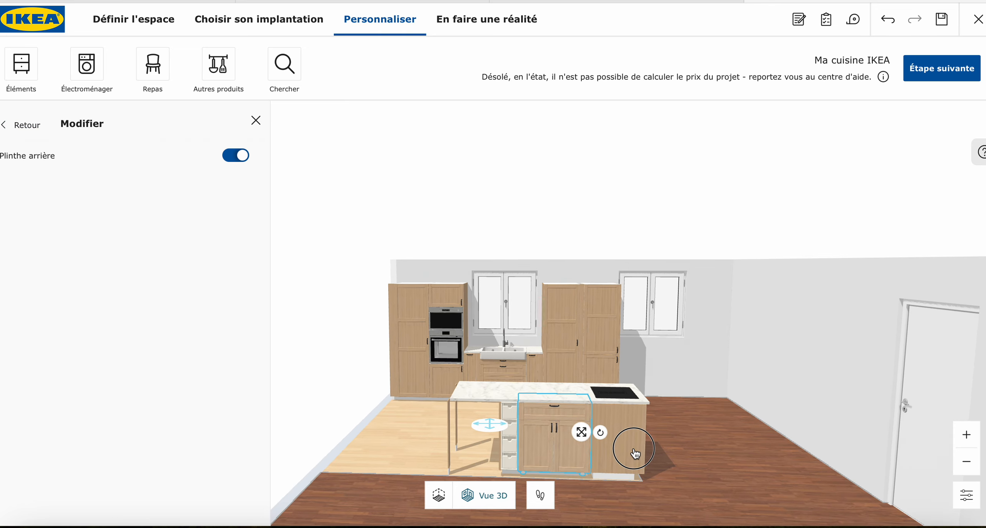
click(967, 498)
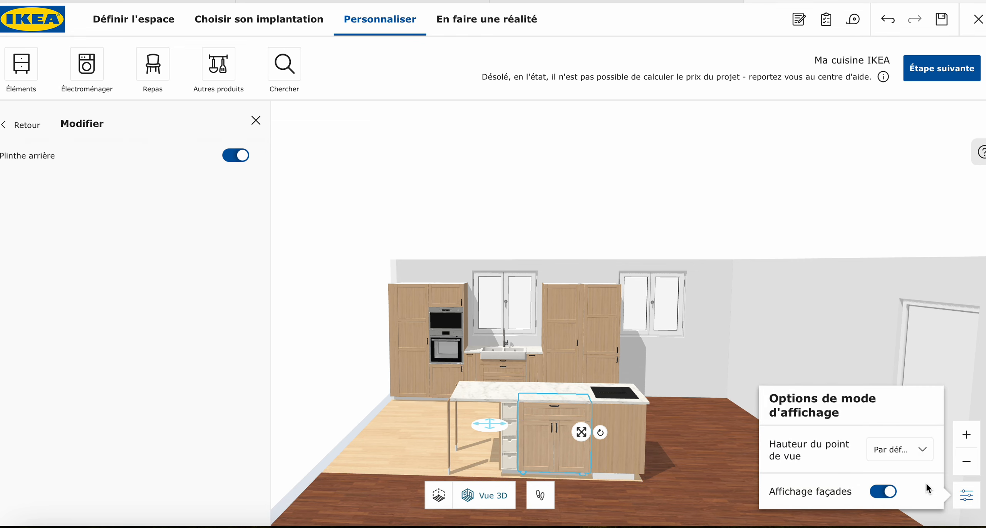
click(924, 449)
click(891, 471)
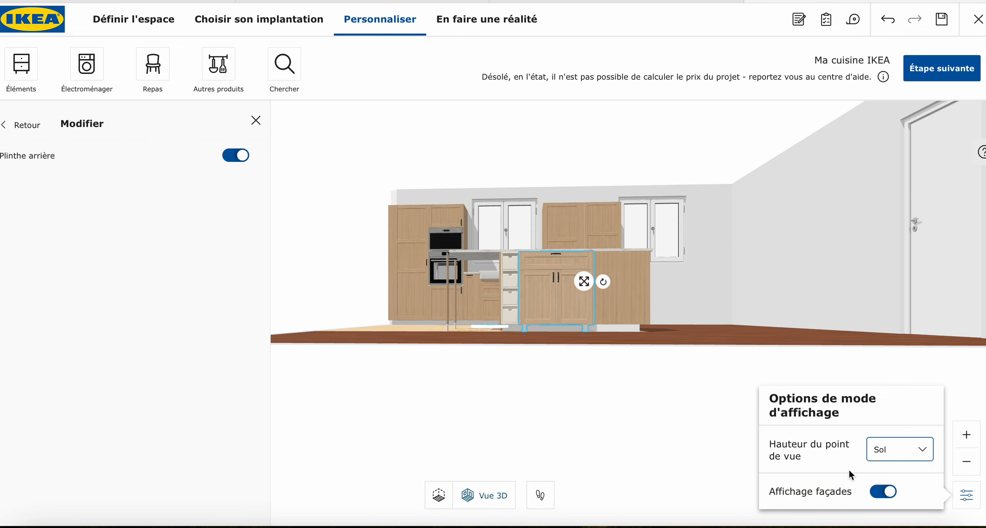
Examine the plinths and the gap along the island's base from floor level
scroll(629, 313, up, 10)
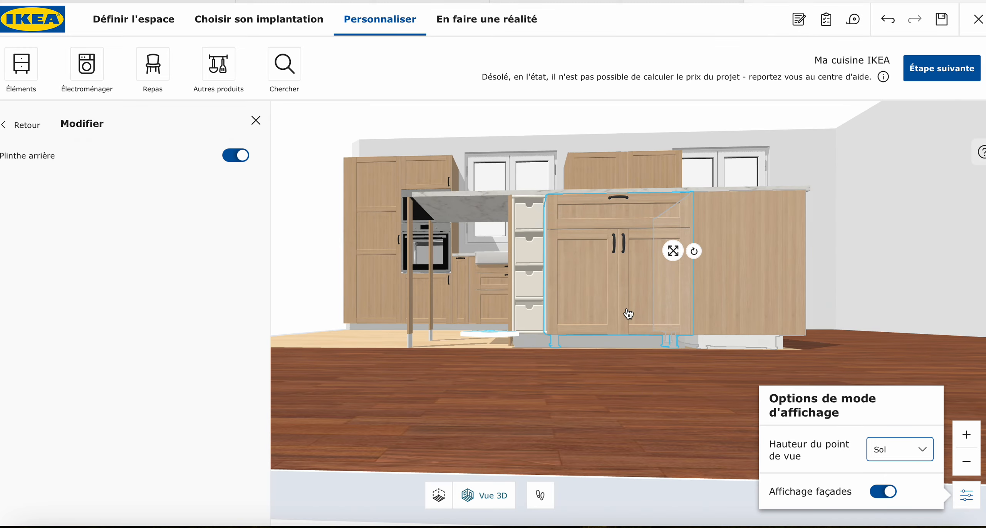
drag(575, 424, 561, 402)
scroll(562, 401, down, 5)
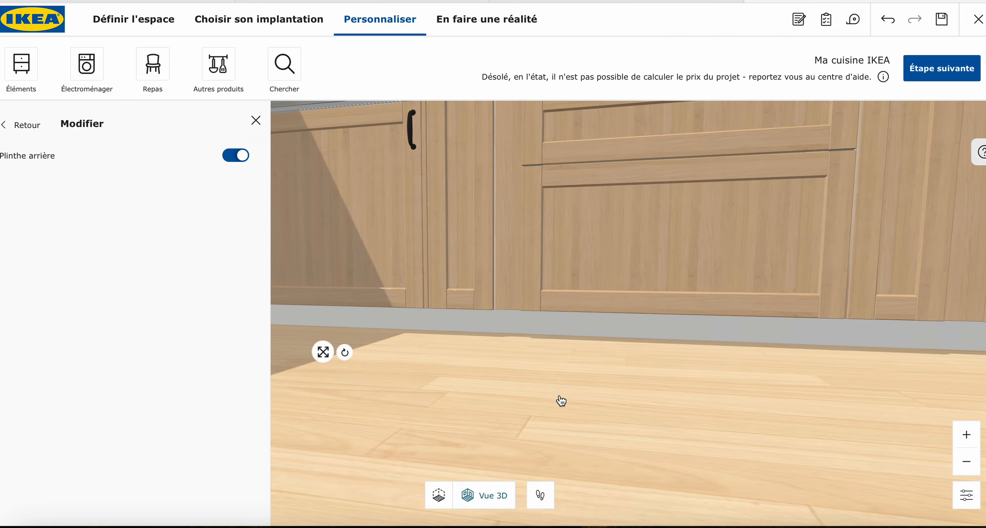
scroll(561, 401, down, 10)
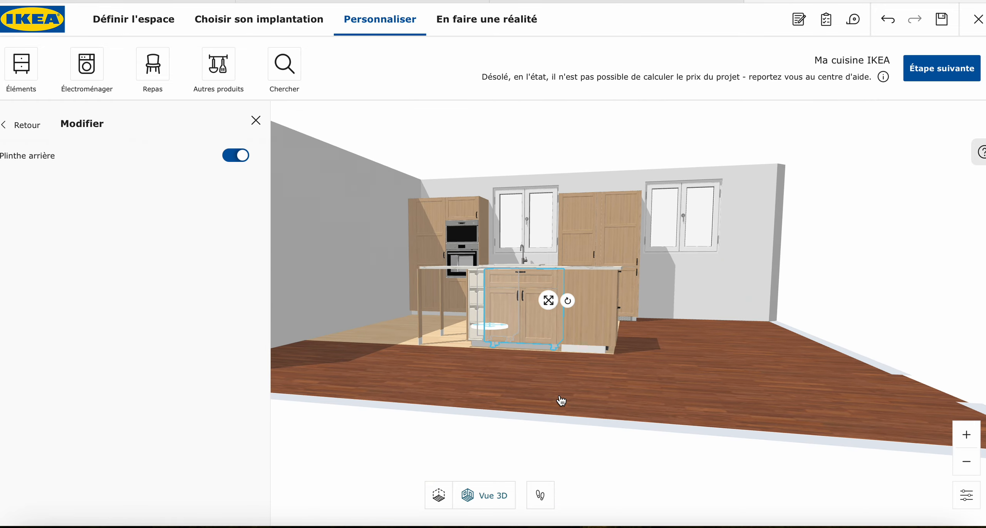
click(561, 400)
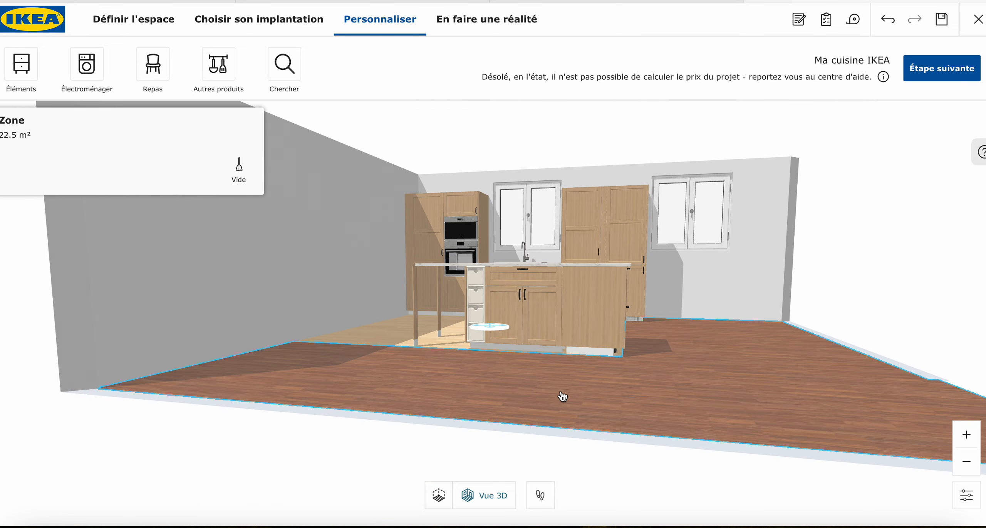
scroll(561, 397, up, 3)
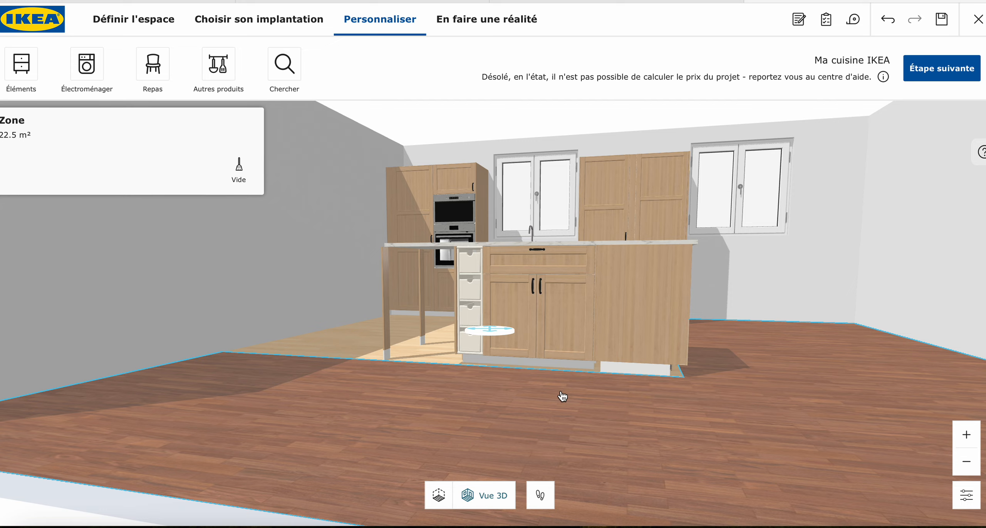
mouse_move(686, 417)
mouse_down()
mouse_move(673, 426)
mouse_move(673, 415)
mouse_move(645, 410)
mouse_move(652, 417)
mouse_move(577, 423)
mouse_move(684, 417)
mouse_up()
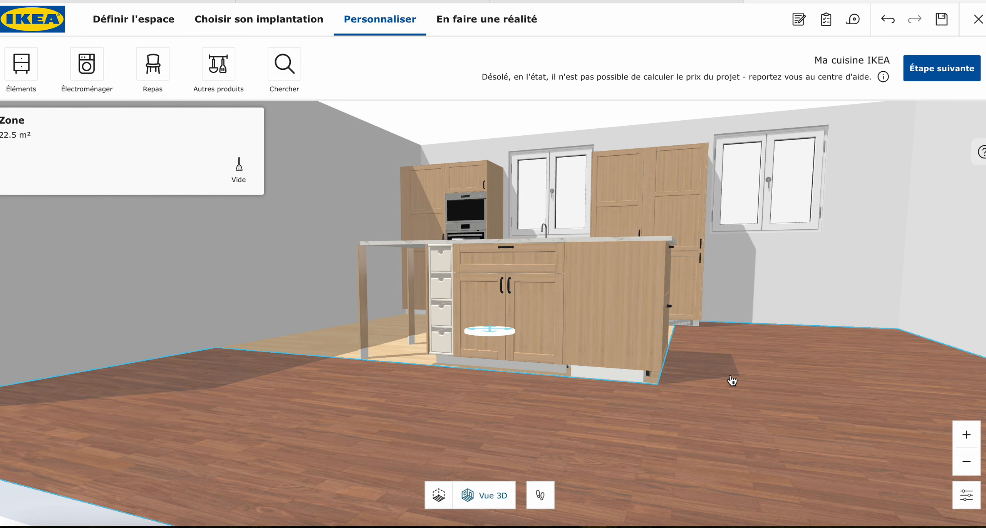
Nudge the island's EKBACKEN worktop slightly along the island toward its overhanging end
drag(705, 433, 731, 499)
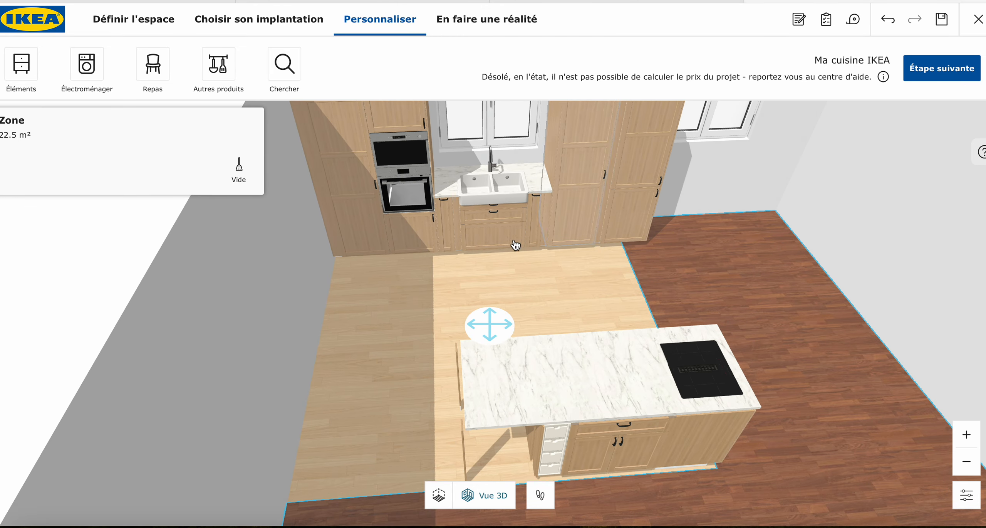
click(467, 358)
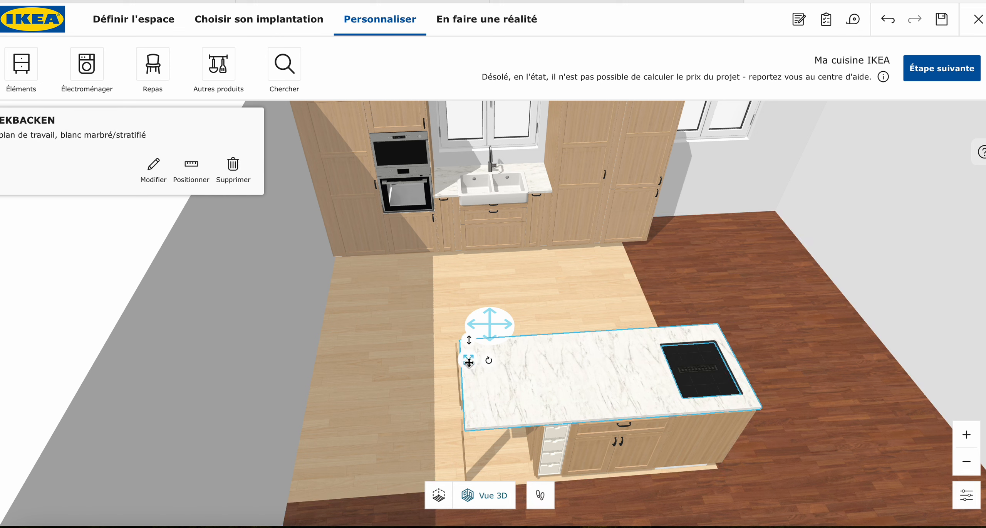
mouse_move(469, 362)
mouse_down()
mouse_move(481, 361)
mouse_move(467, 359)
mouse_move(474, 370)
mouse_up()
Remove the FÖRDELAKTIG hob (Table de cuisson) from the island's ME/MA 110 base cabinet
click(710, 372)
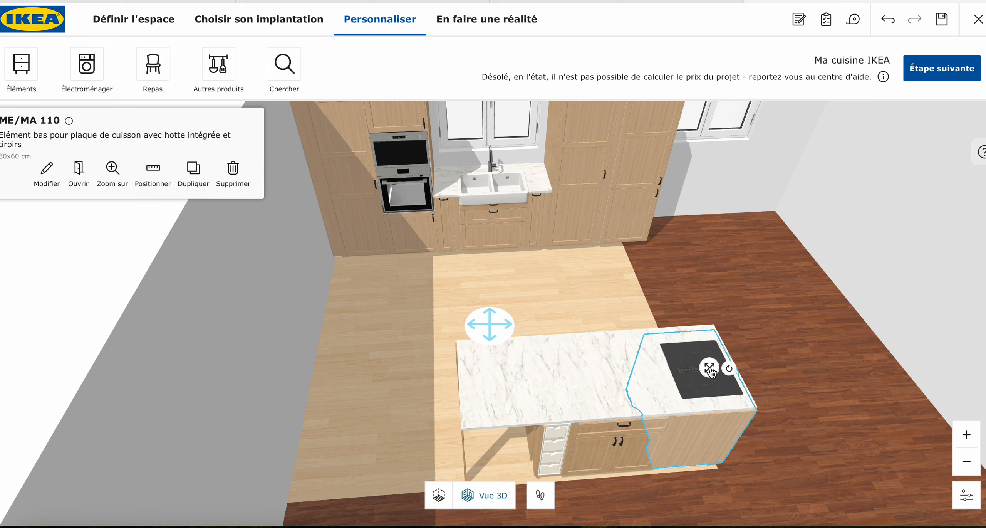
click(46, 170)
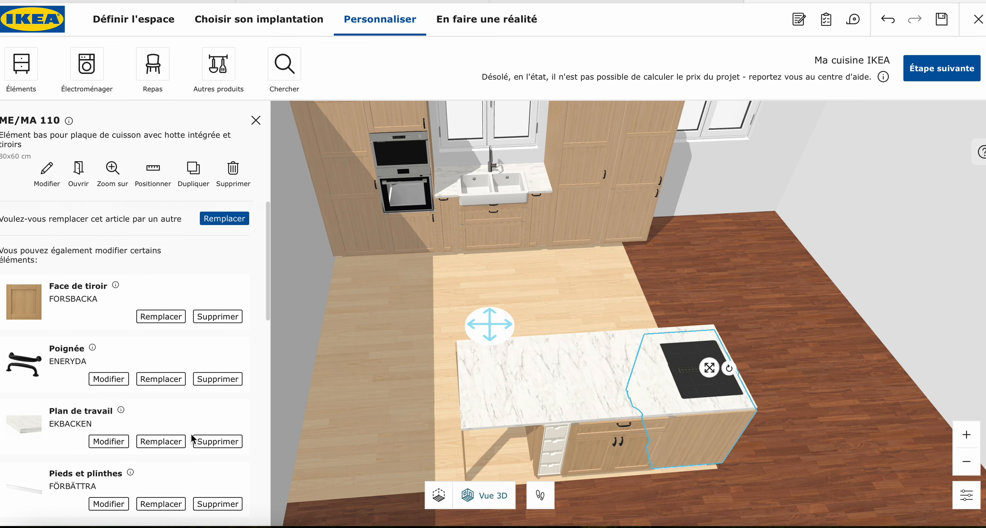
scroll(189, 430, down, 5)
scroll(188, 427, down, 8)
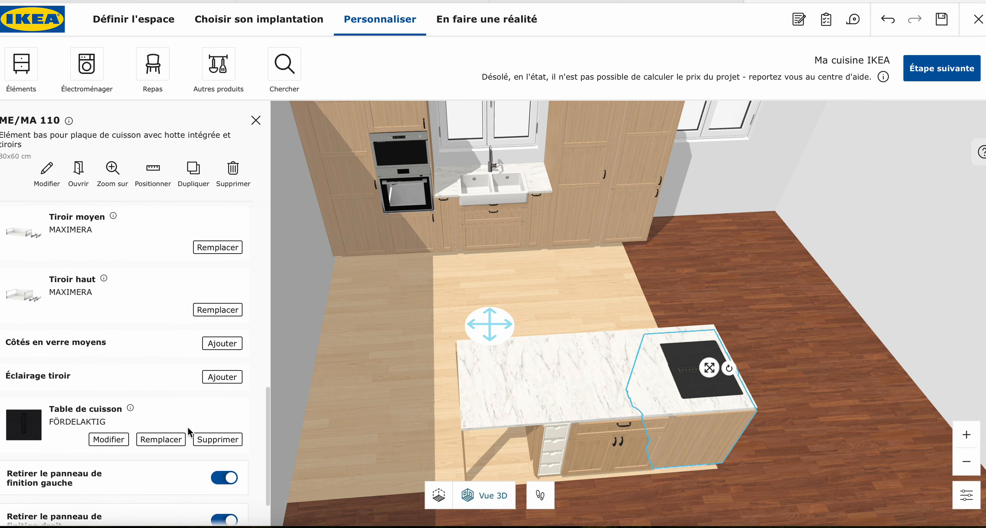
click(210, 439)
Add an 80x60 cm ME/MA 109 base cabinet for a hob (Pour table de cuisson) against the side wall near the oven column
drag(826, 408, 766, 448)
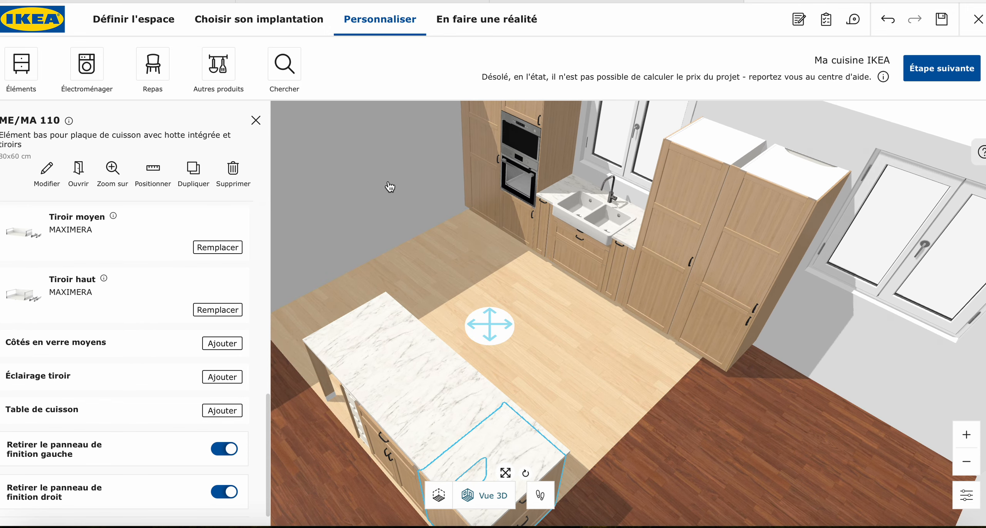
click(17, 70)
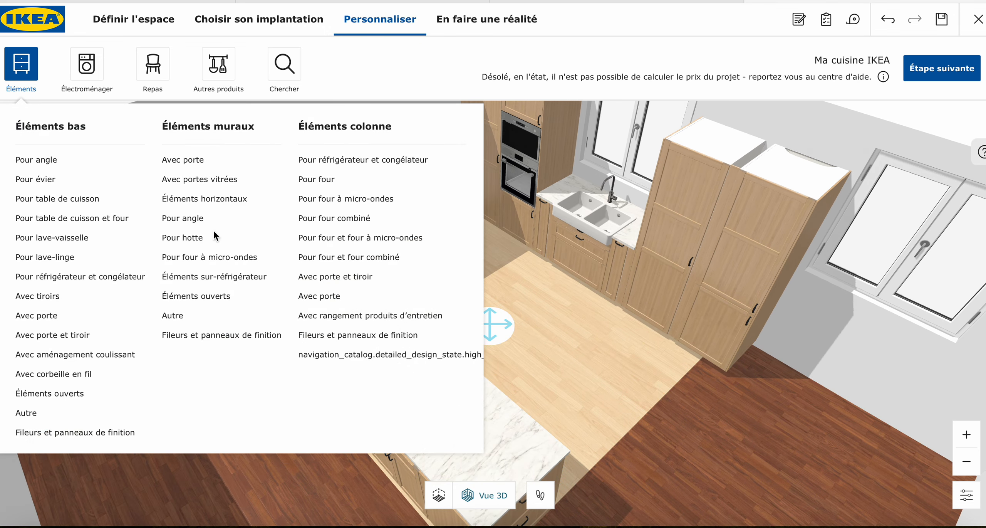
click(83, 200)
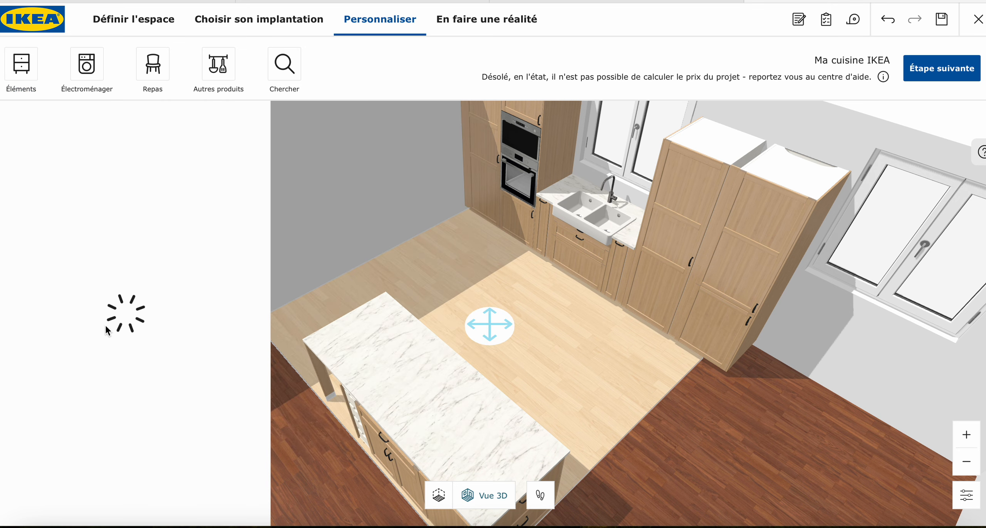
drag(117, 269, 521, 233)
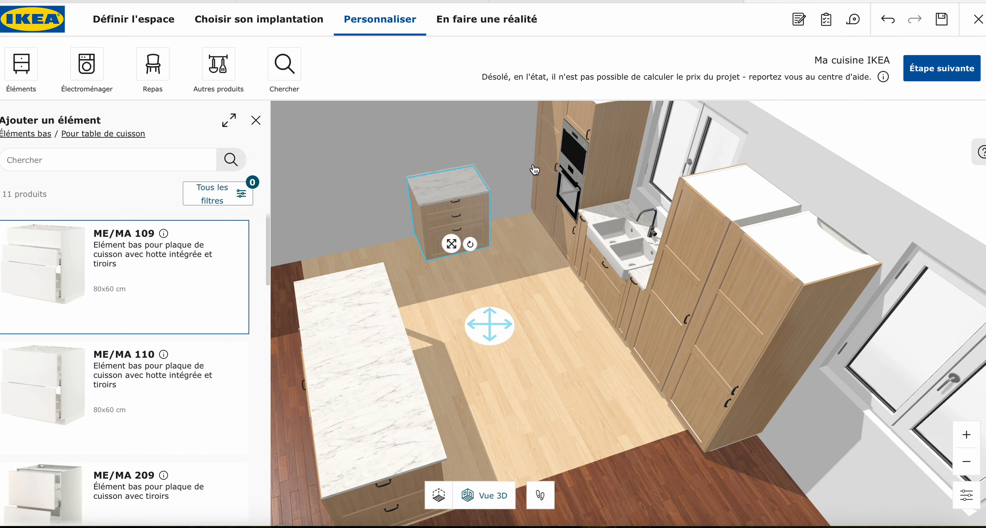
click(545, 160)
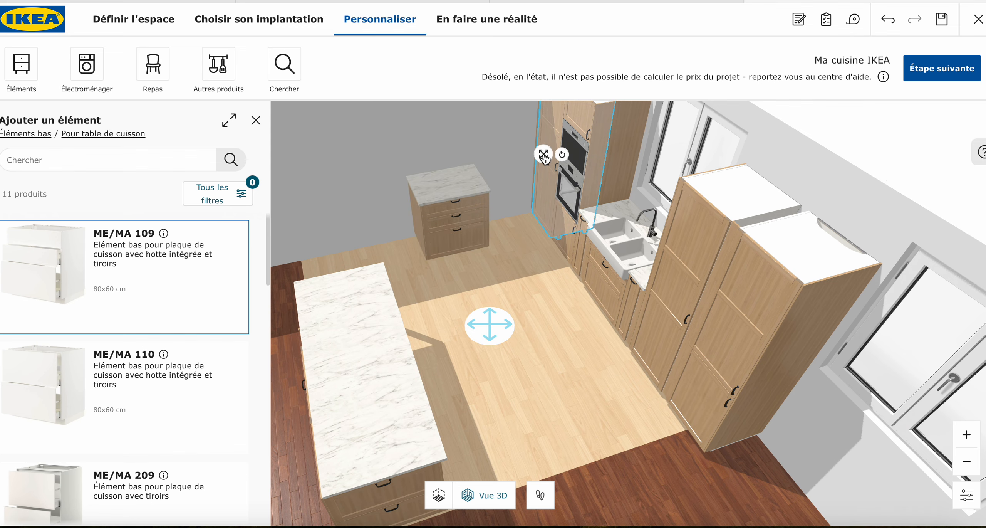
click(256, 122)
Delete the ME 534 tall cabinet beside the sink run and move the ME 764 pull-out tall cabinet from the corner into its place
drag(503, 348, 579, 352)
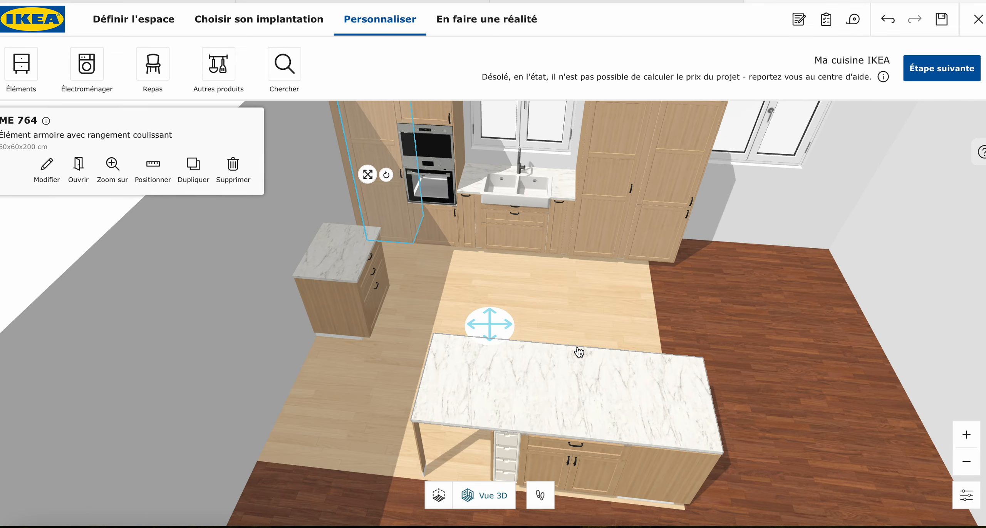
click(602, 203)
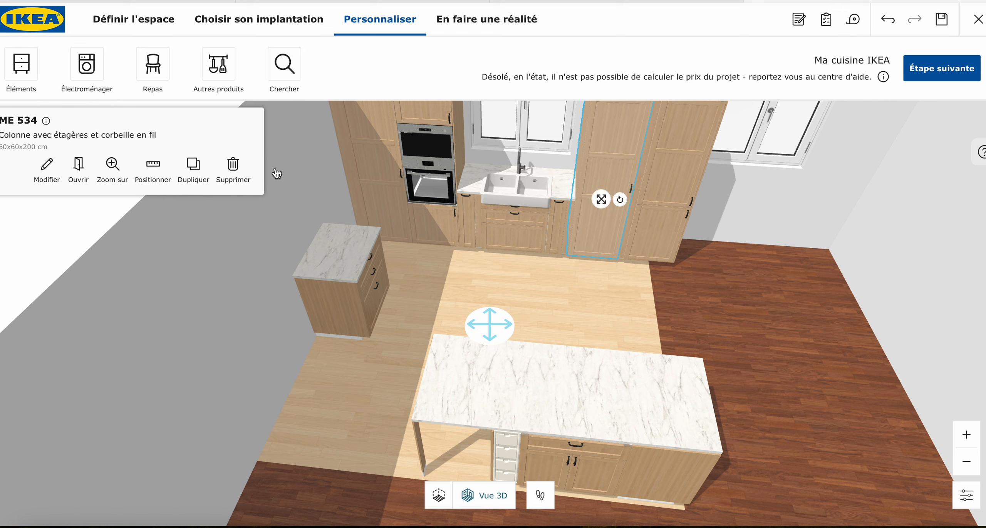
click(233, 165)
click(370, 182)
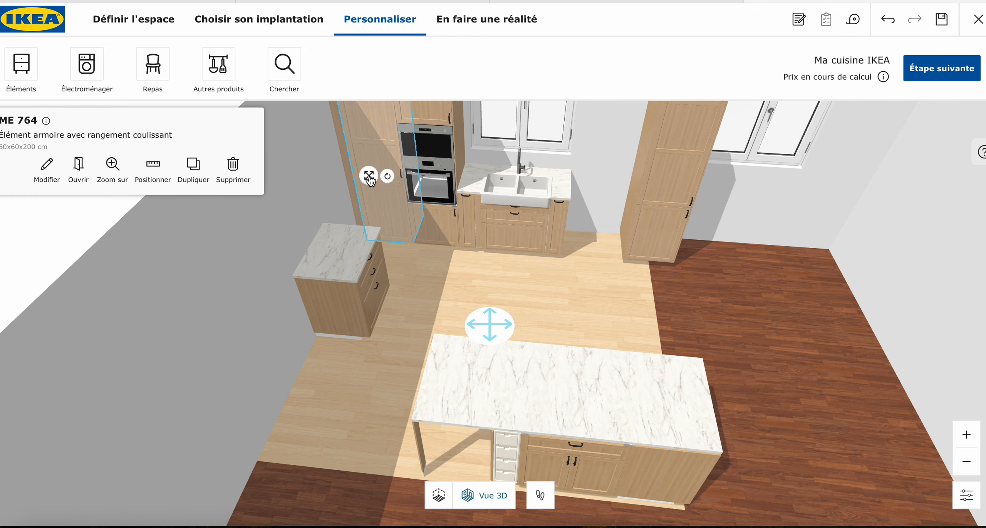
drag(364, 171, 596, 185)
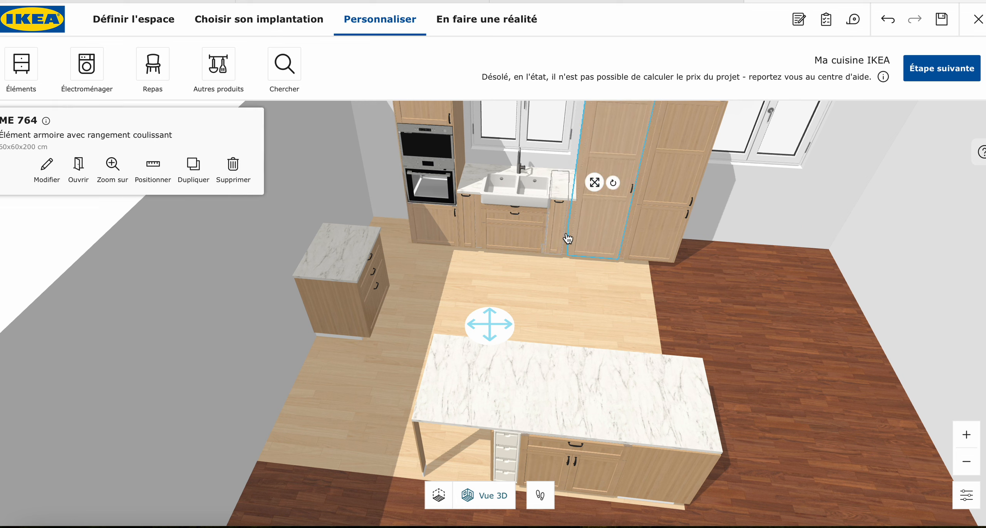
click(616, 298)
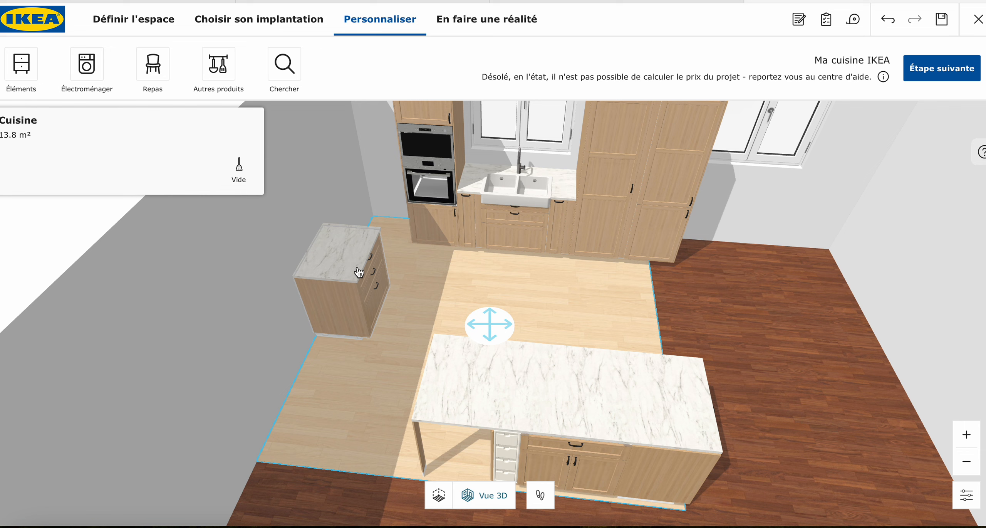
Add a freestanding base corner filler (Fileur d'angle bas) in the corner beside the oven column and join the ME/MA 109 cabinet to it
click(23, 68)
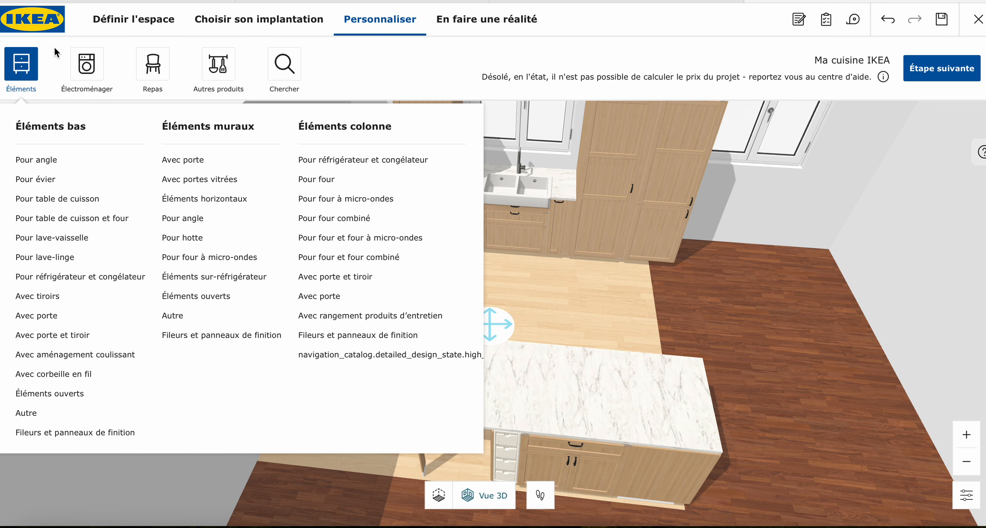
click(634, 297)
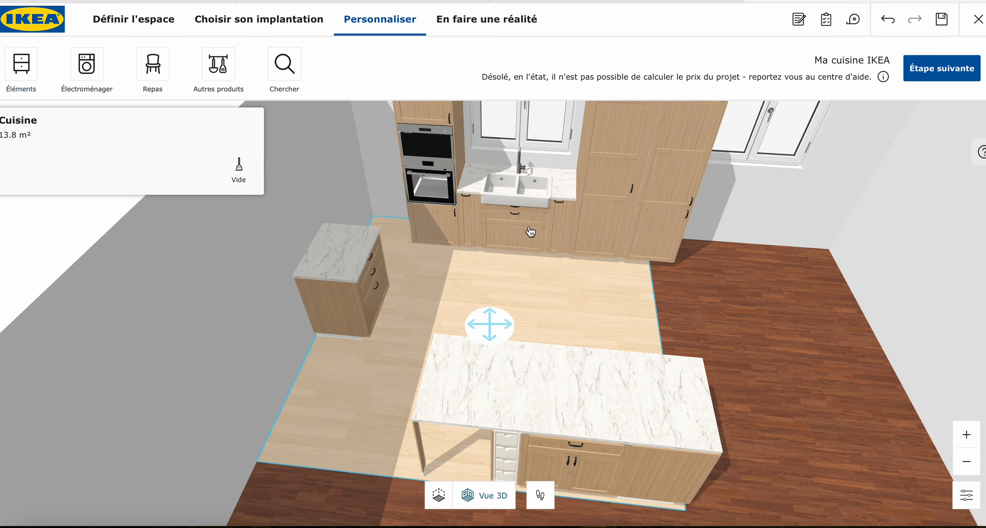
click(23, 66)
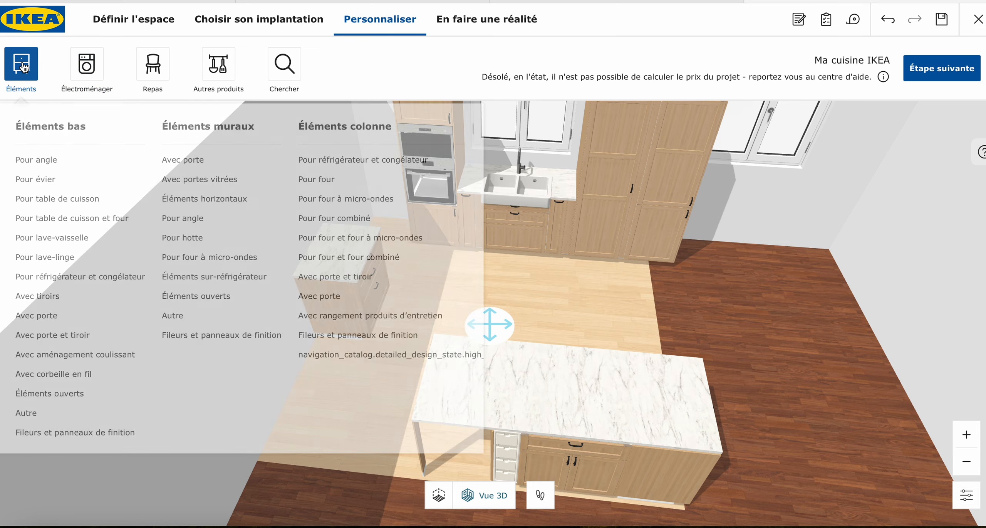
click(68, 433)
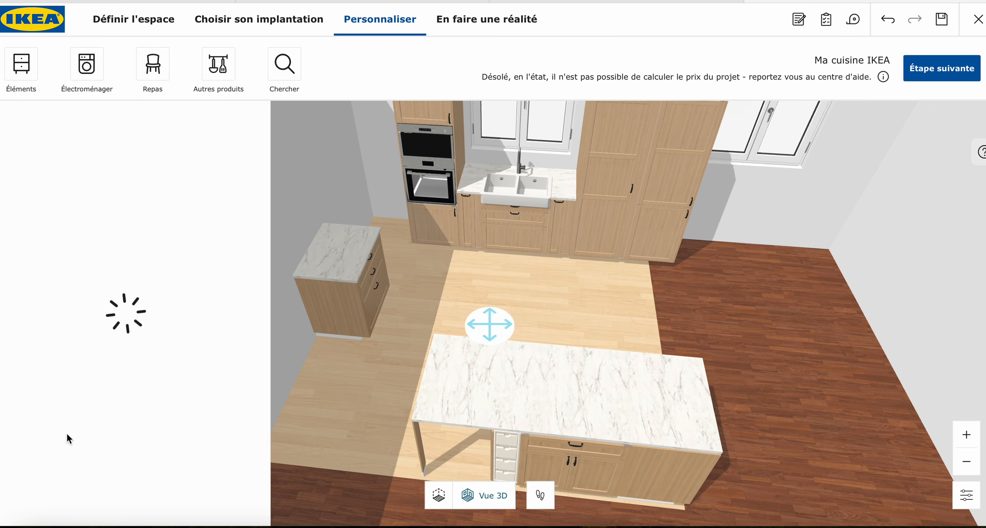
click(139, 266)
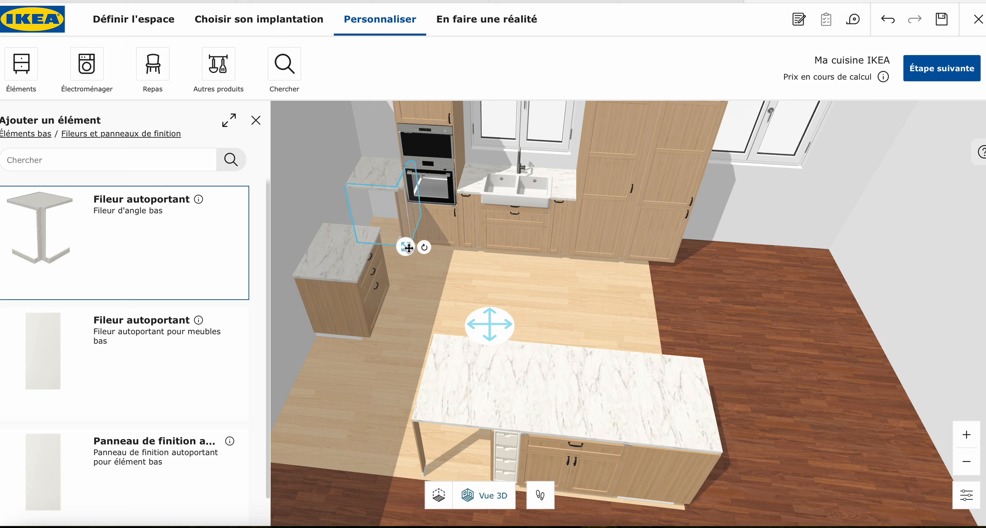
drag(409, 248, 363, 225)
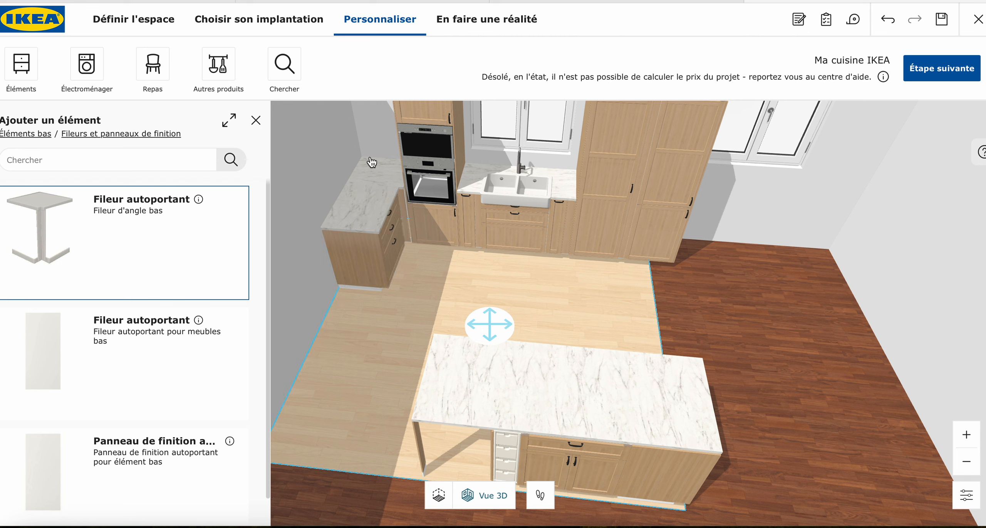
click(257, 121)
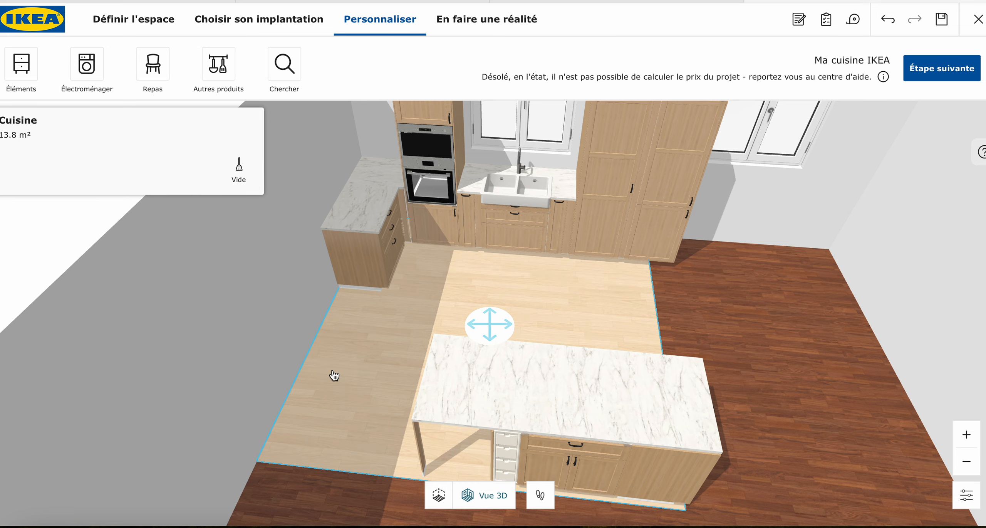
Add the 83 cm FÖRDELAKTIG IKEA 700 black hob with integrated extractor to the ME/MA 109 base cabinet
drag(584, 320, 533, 324)
click(471, 200)
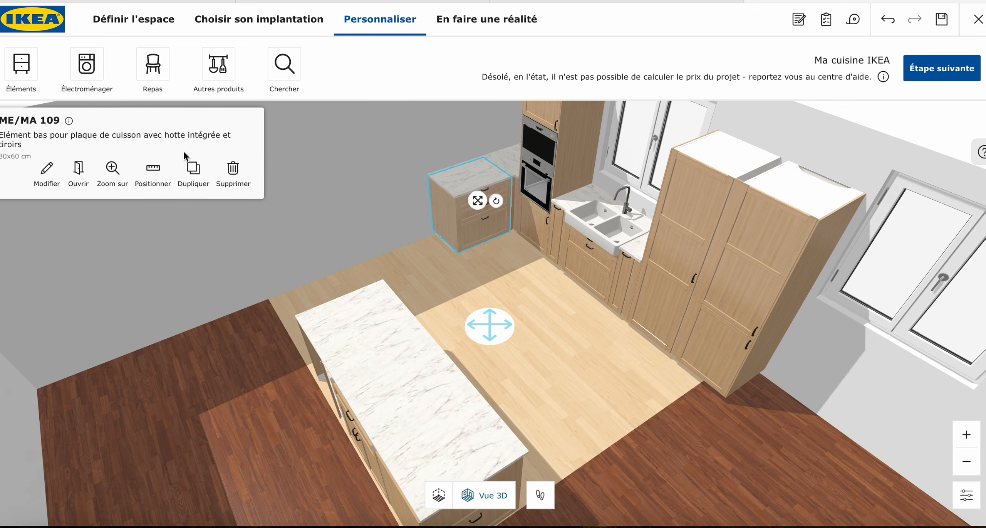
click(46, 176)
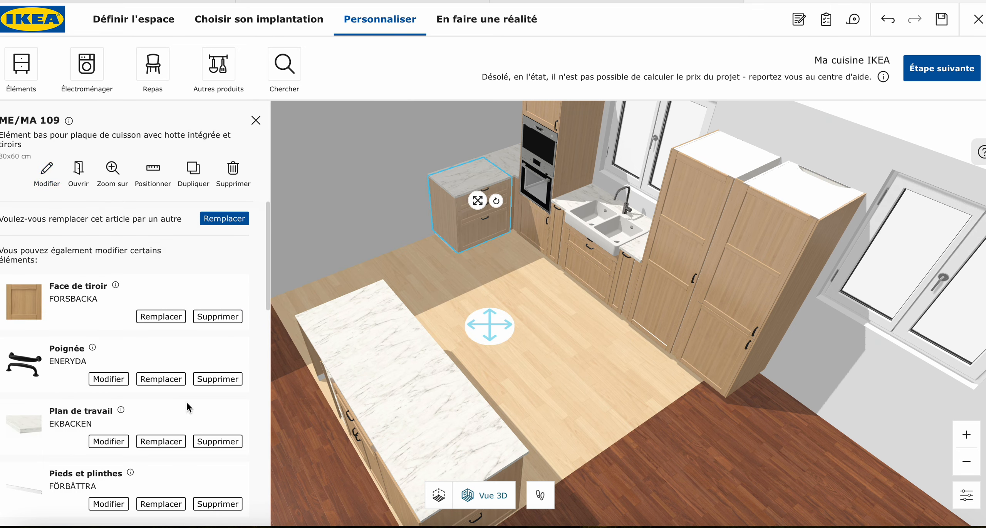
scroll(194, 420, down, 3)
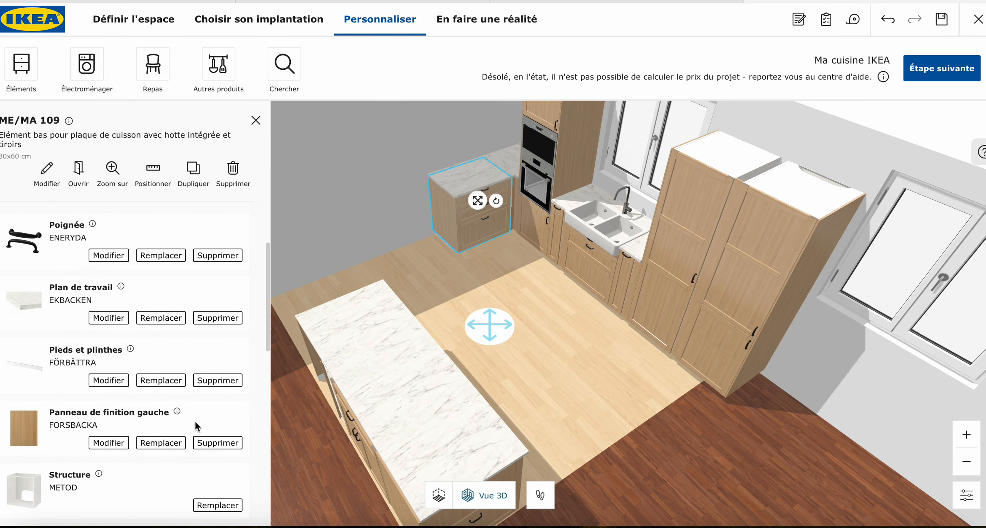
scroll(194, 420, down, 5)
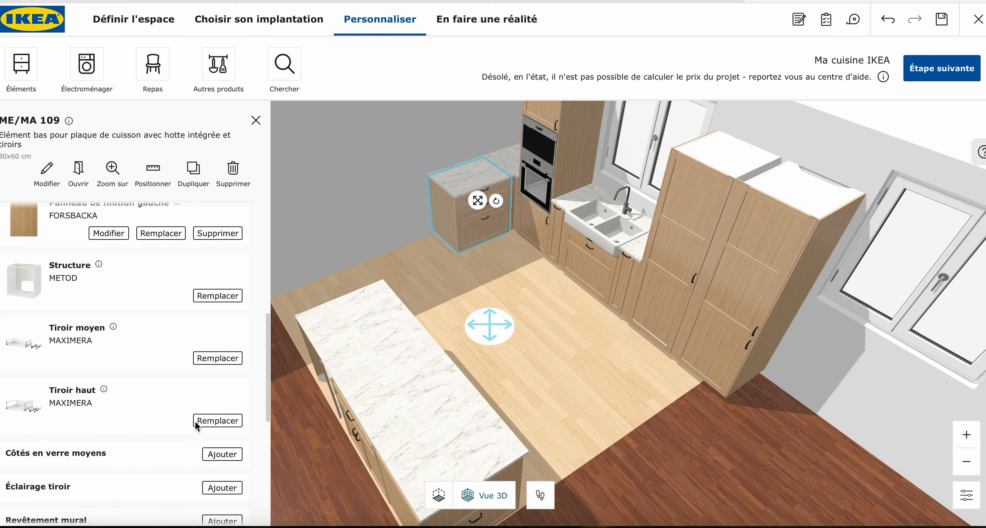
scroll(194, 420, down, 4)
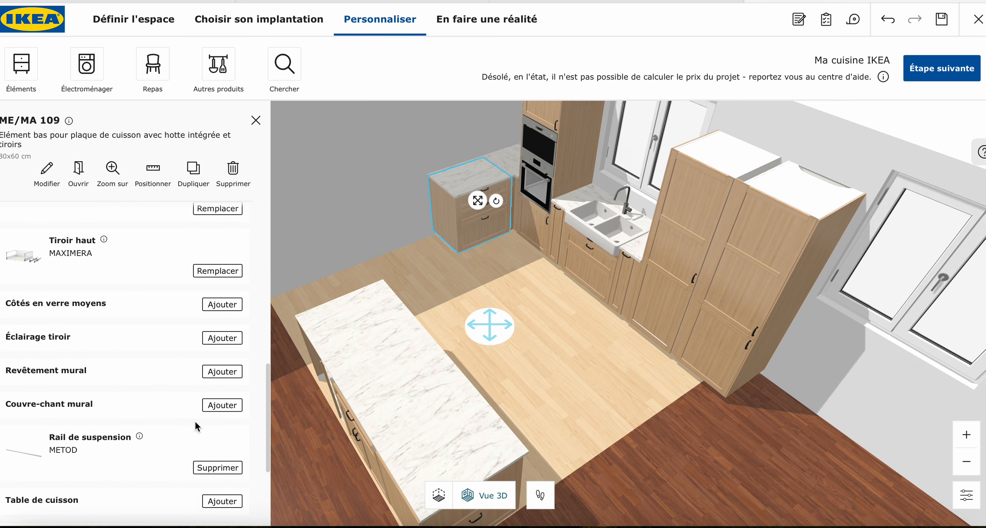
scroll(195, 420, down, 1)
click(221, 483)
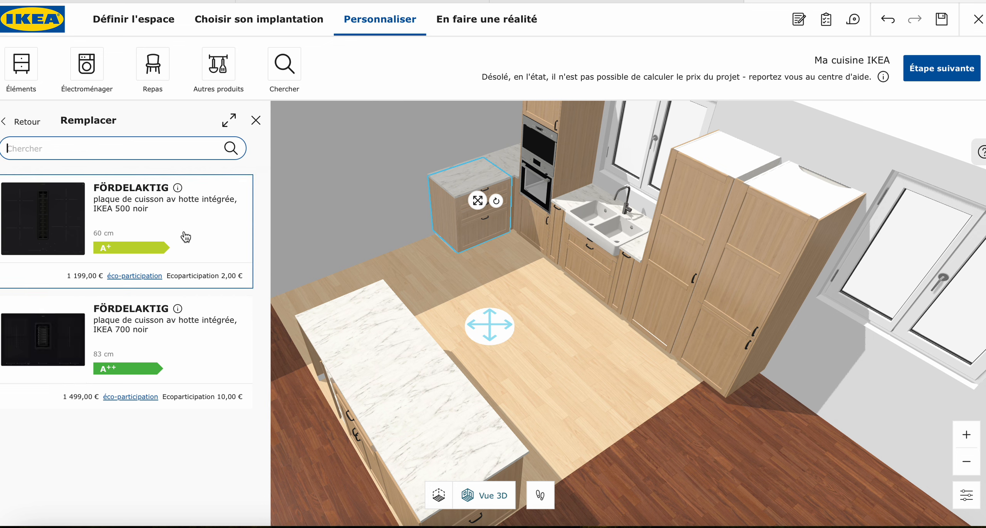
click(178, 337)
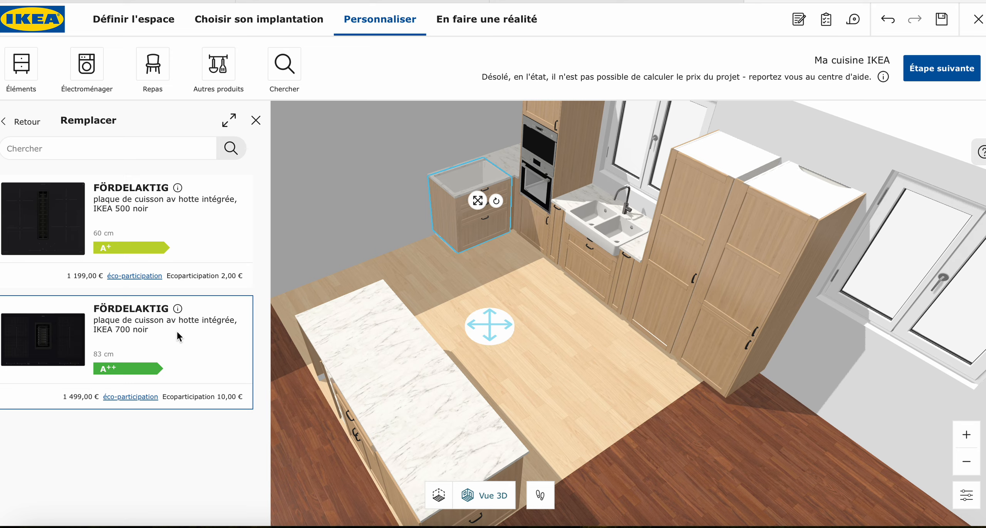
click(551, 335)
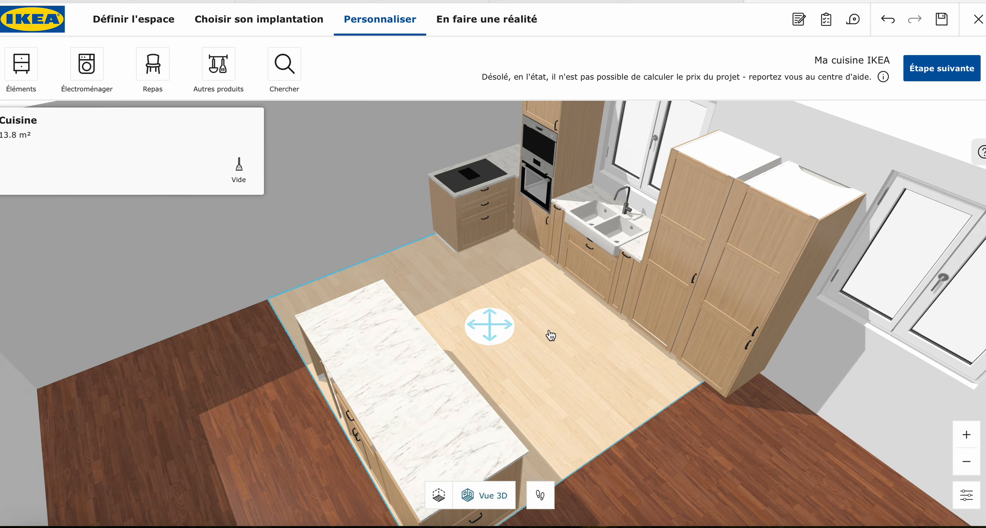
Measure the island's length and the distance from its end panel to the facing side wall
drag(575, 374, 658, 373)
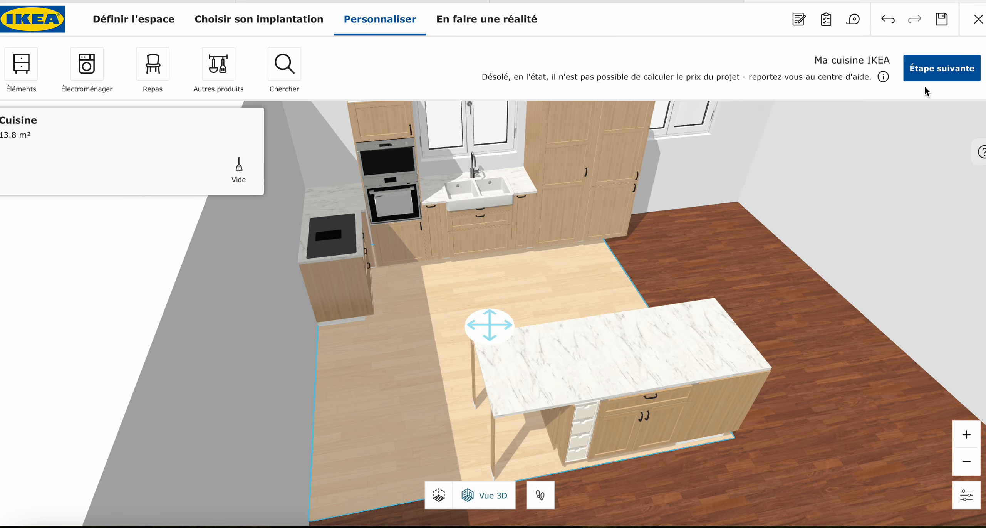
click(854, 22)
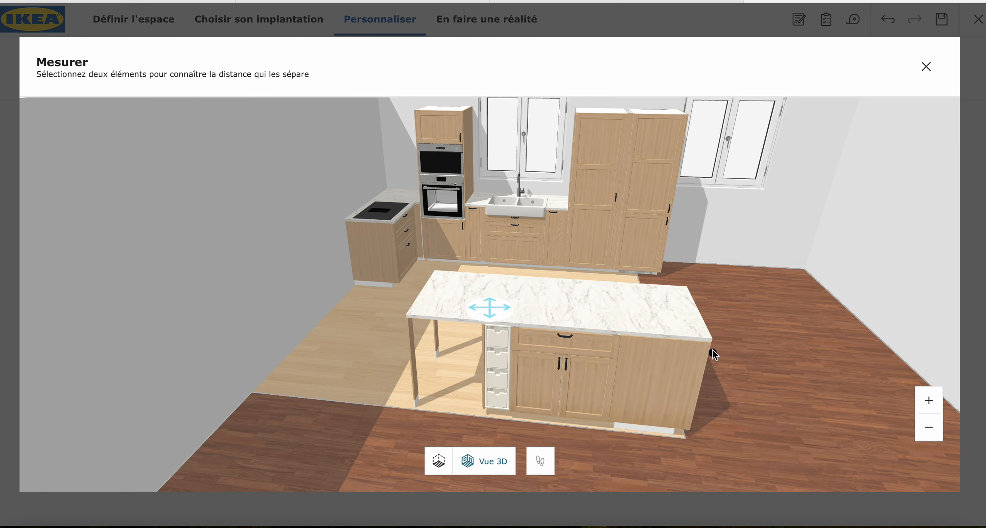
click(711, 343)
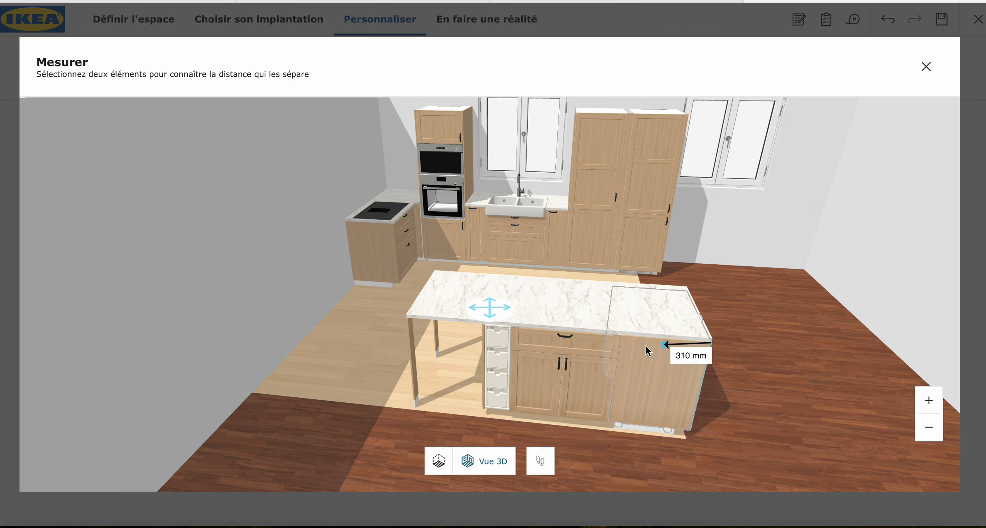
click(409, 318)
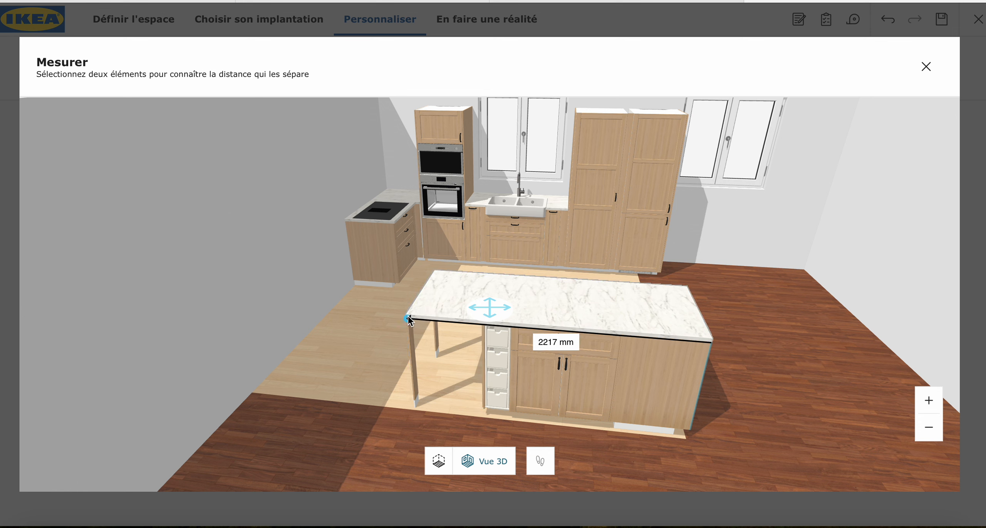
mouse_move(408, 316)
mouse_down()
mouse_move(623, 367)
mouse_move(744, 434)
mouse_move(914, 206)
mouse_up()
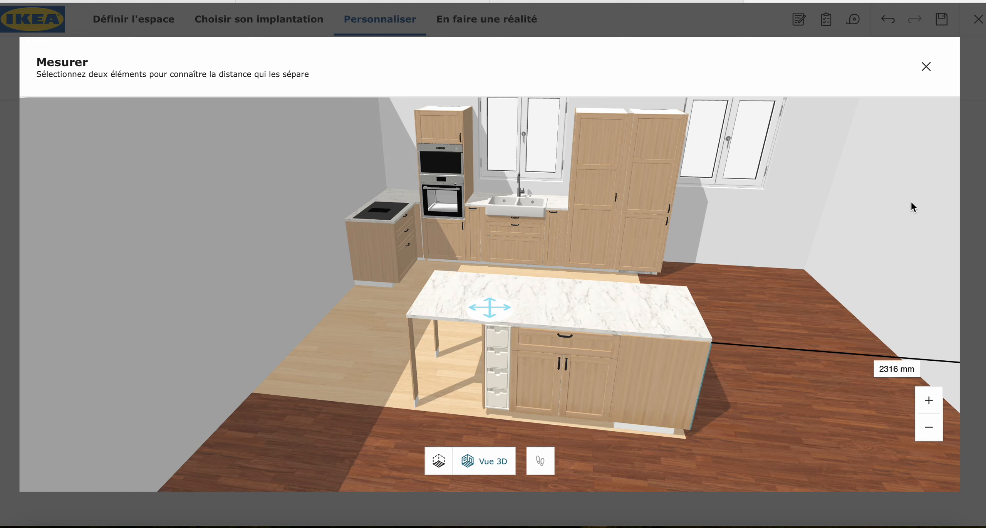
Finish measuring and check the EKBACKEN island worktop's distances to the surrounding walls in the floor view (Vue du sol), leaving it deselected
click(924, 69)
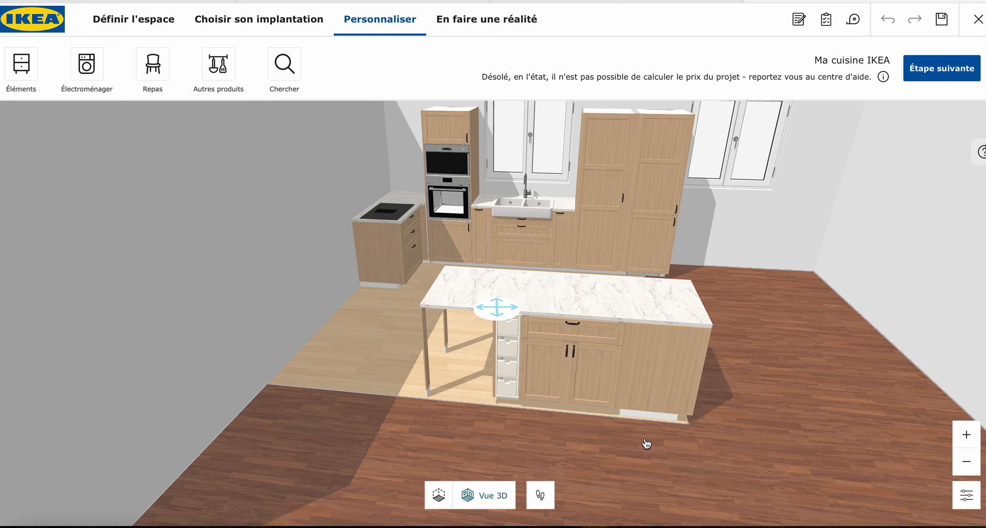
click(438, 496)
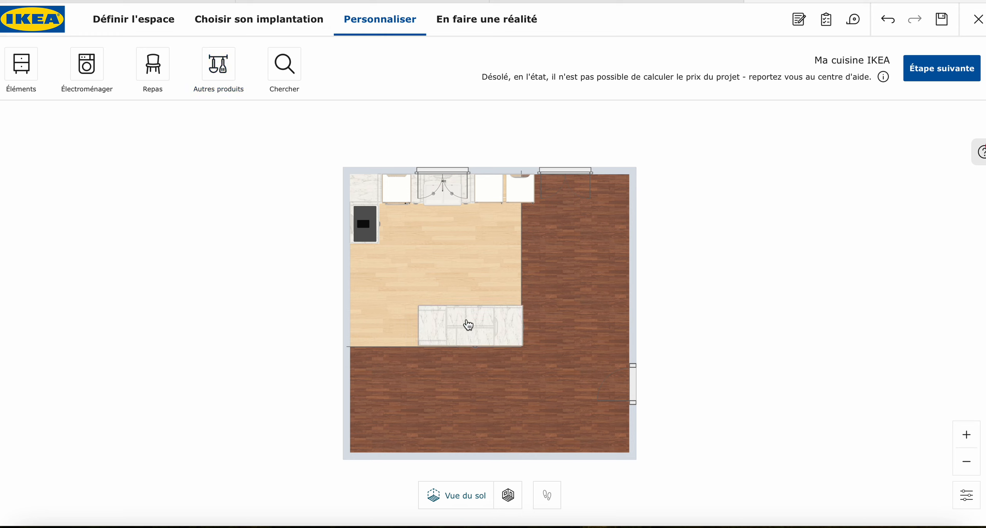
click(468, 324)
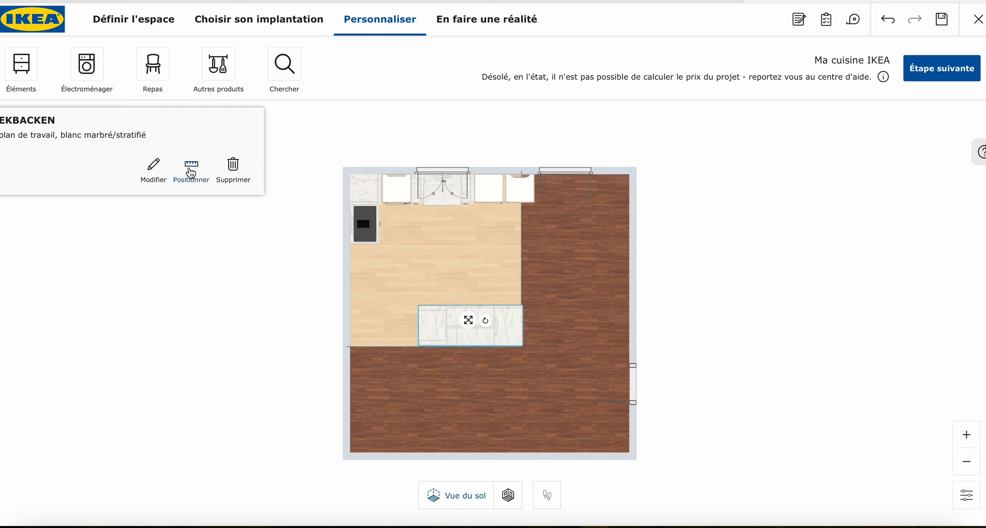
click(191, 169)
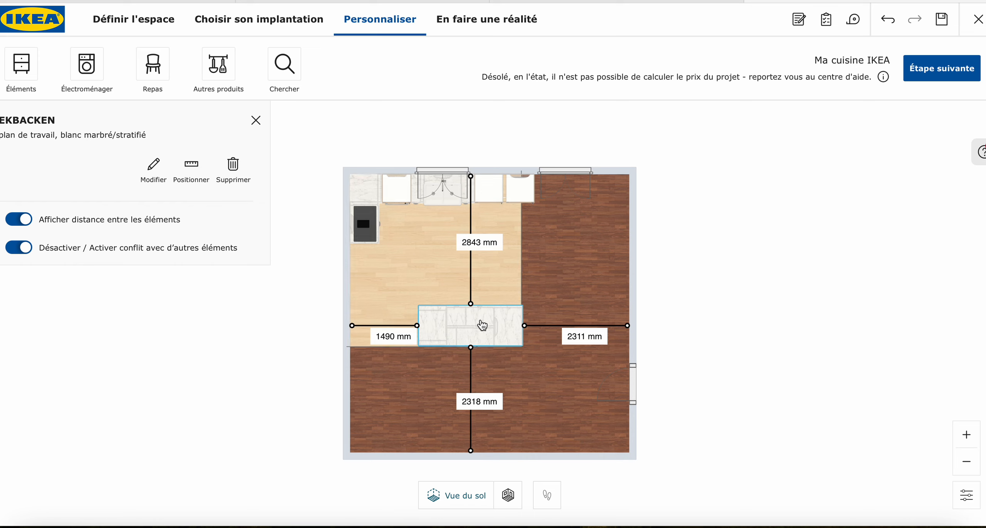
mouse_move(482, 325)
mouse_down()
mouse_move(486, 294)
mouse_move(481, 329)
mouse_up()
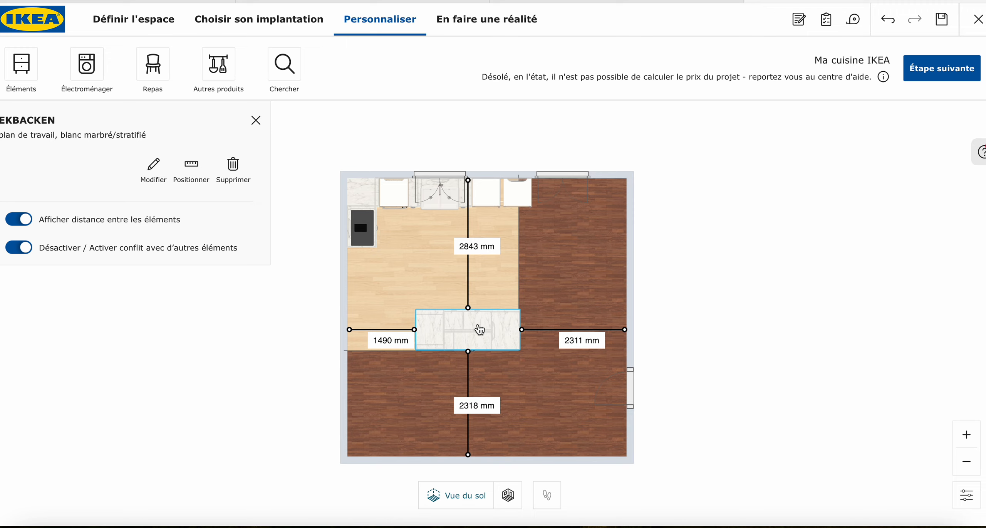
click(188, 181)
click(257, 123)
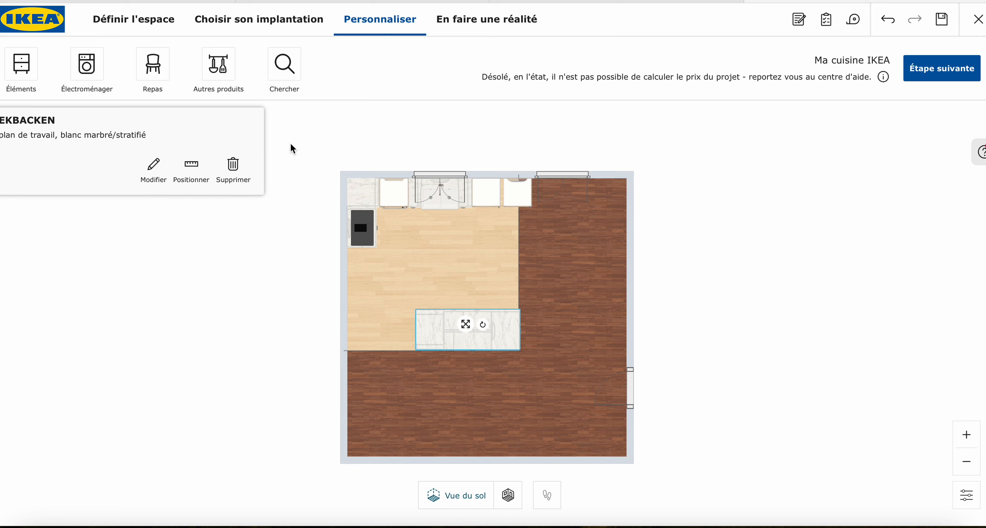
click(685, 237)
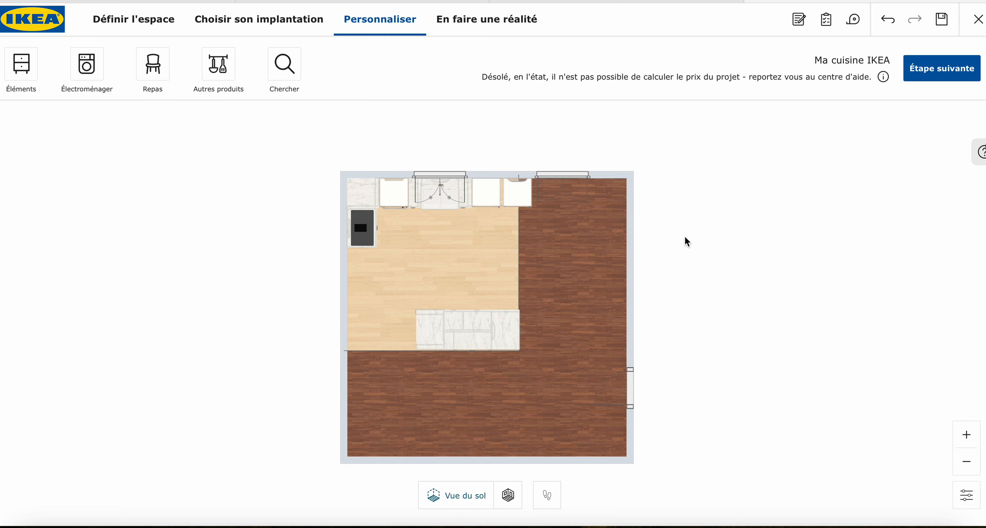